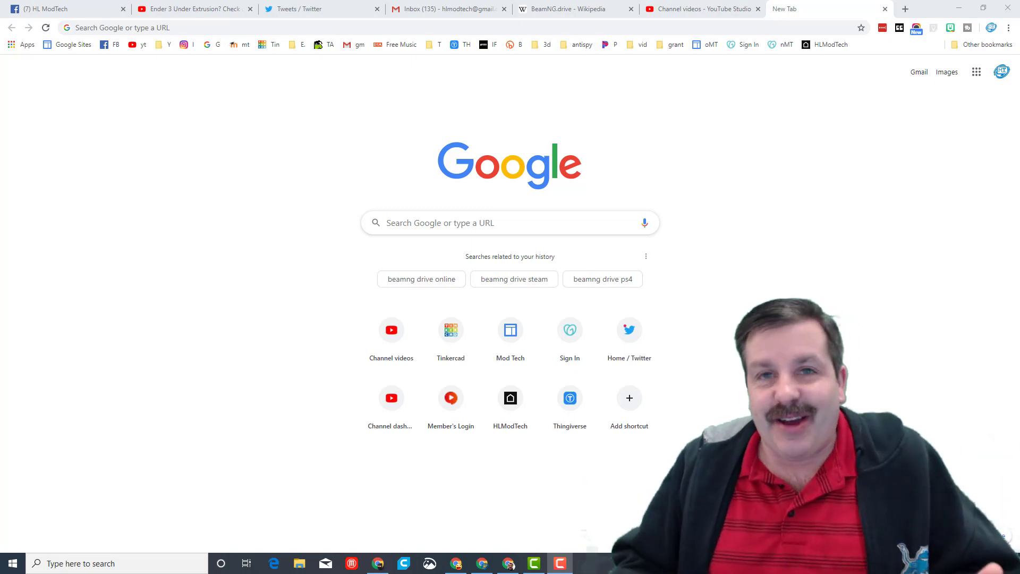
# Open the SketchUp web app and start a new model from Simple Template - Millimeters.
pyautogui.click(177, 27)
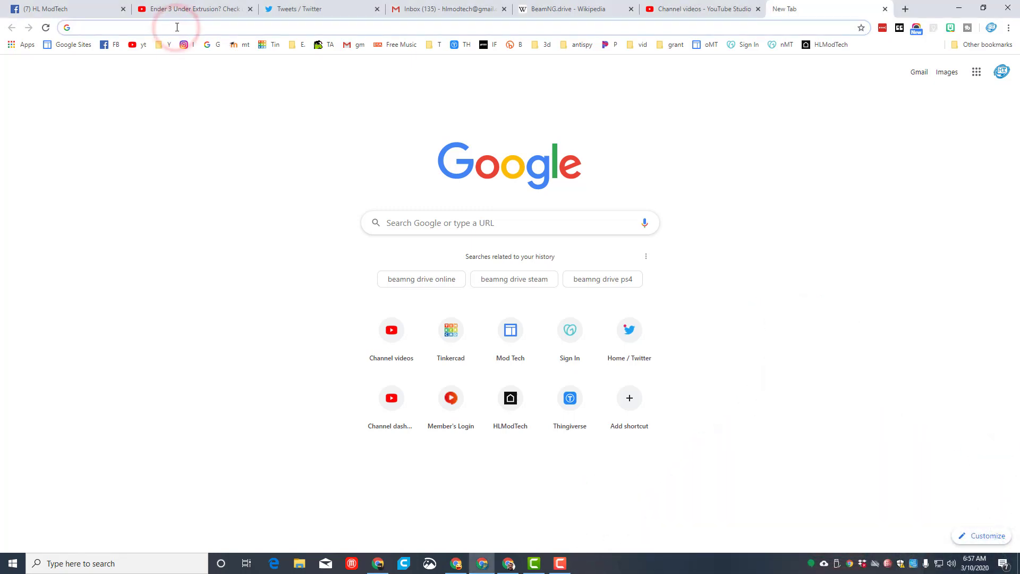
pyautogui.write('my.sketchup.com/app')
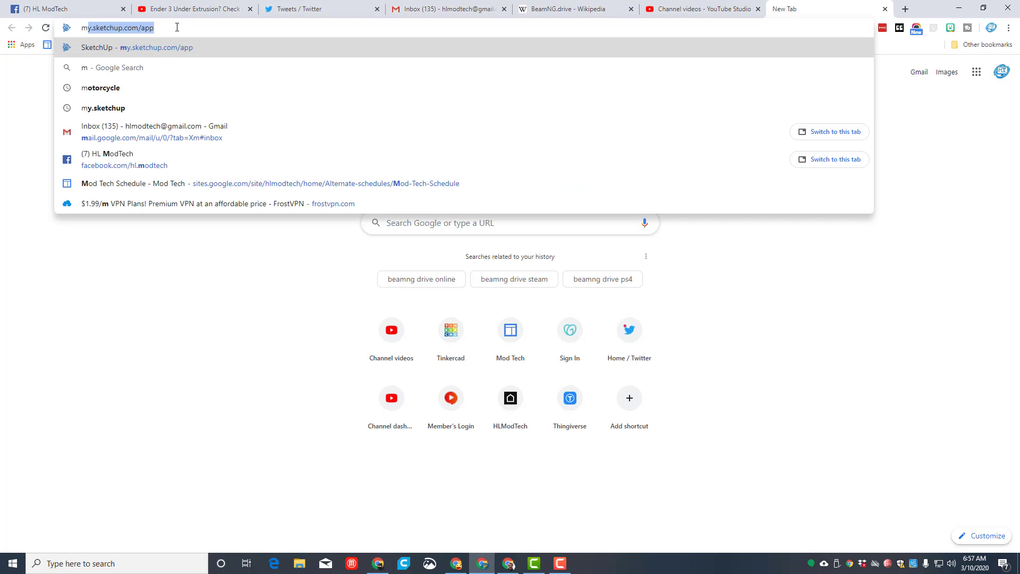
pyautogui.press('Return')
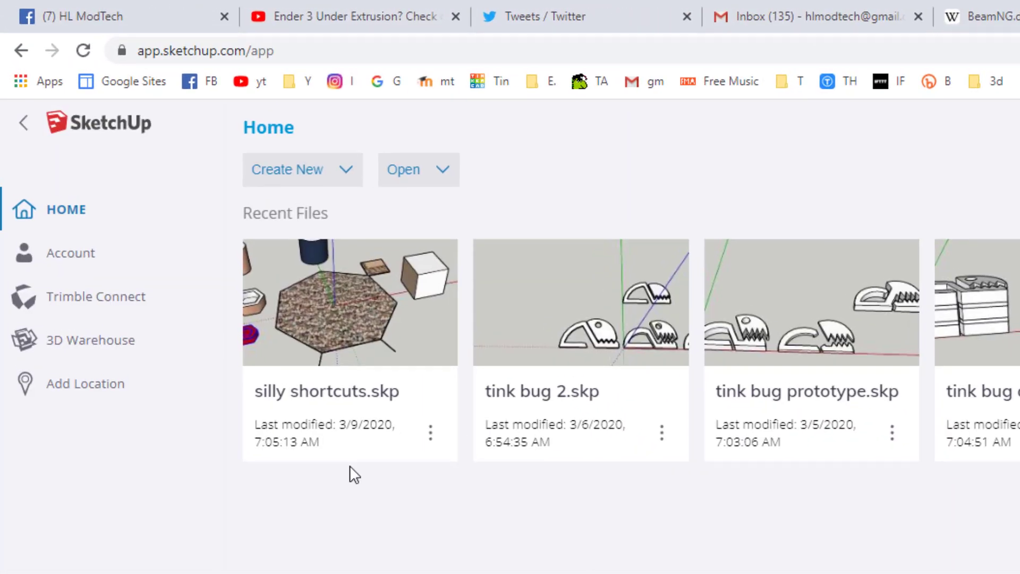
pyautogui.click(314, 170)
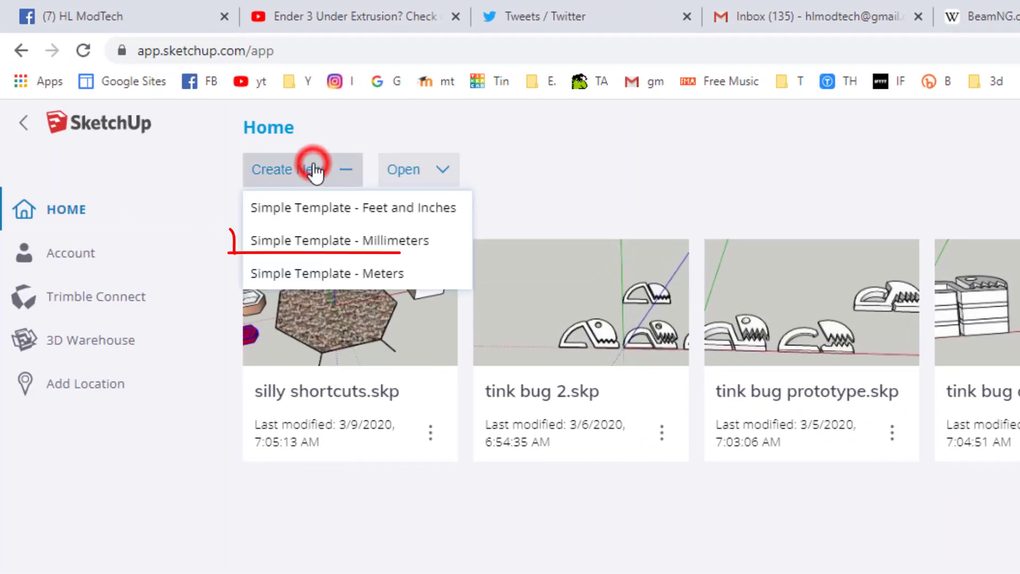
pyautogui.click(343, 242)
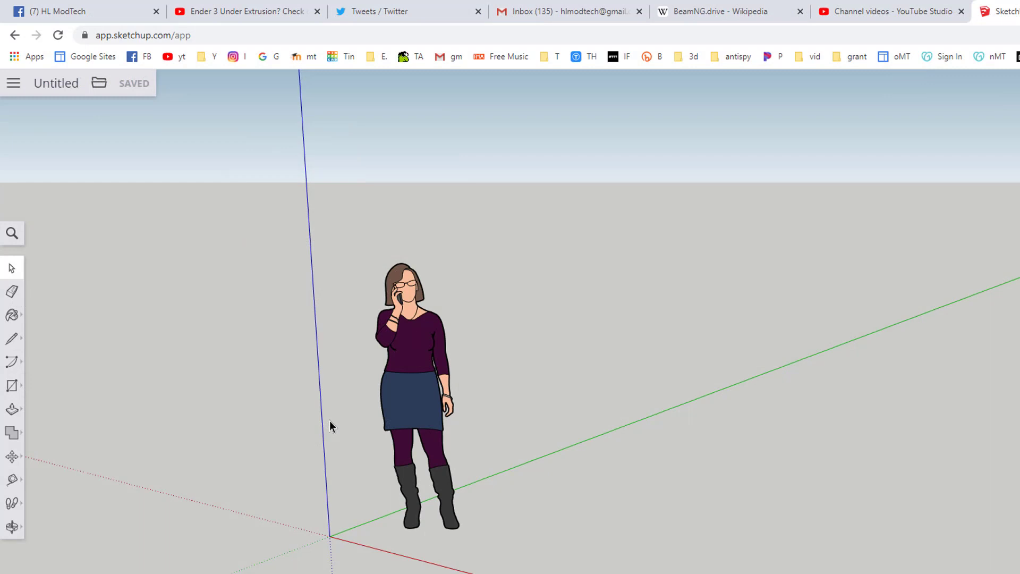
# Delete the default scale figure and save the model as 'bug that bites'.
pyautogui.click(431, 368)
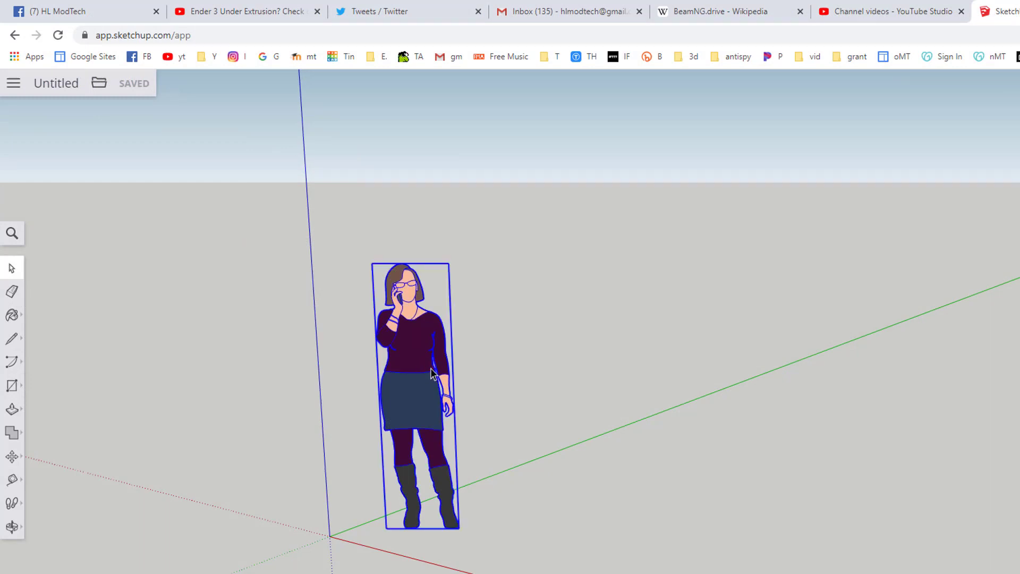
pyautogui.press('Delete')
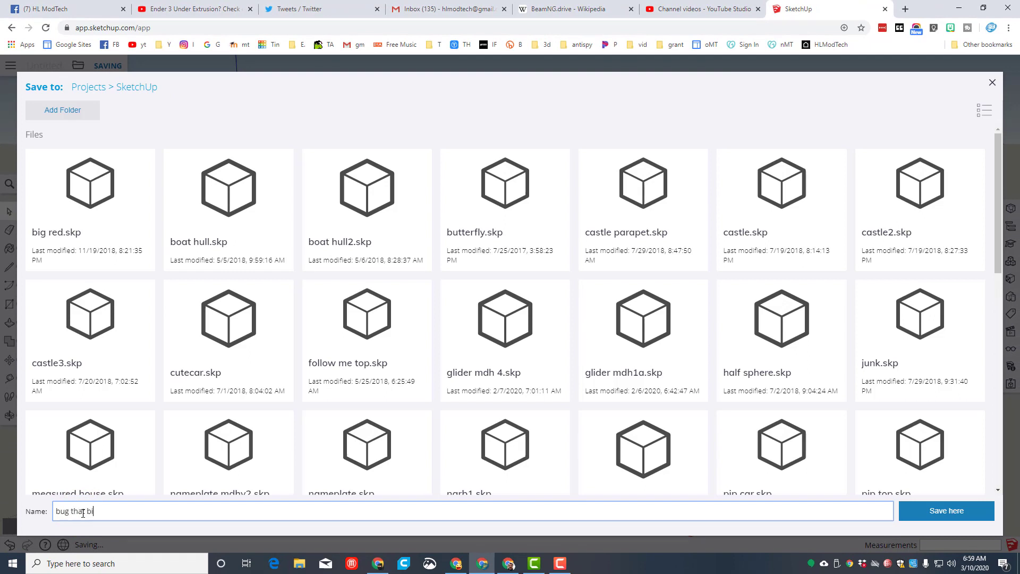
pyautogui.press('Return')
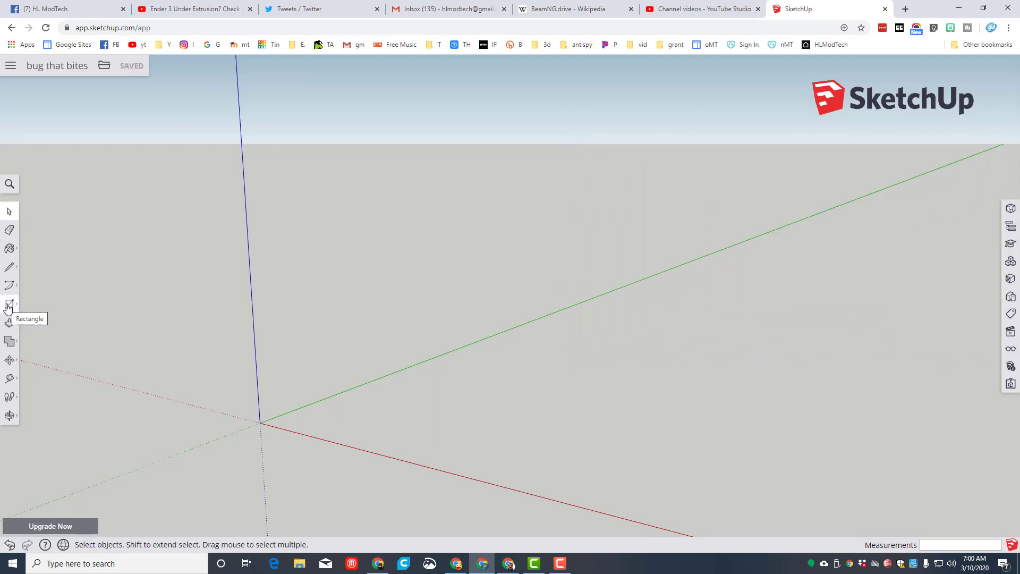
# Draw a 40,30 mm rectangle from the origin, then zoom extents and orbit to view it.
pyautogui.click(9, 306)
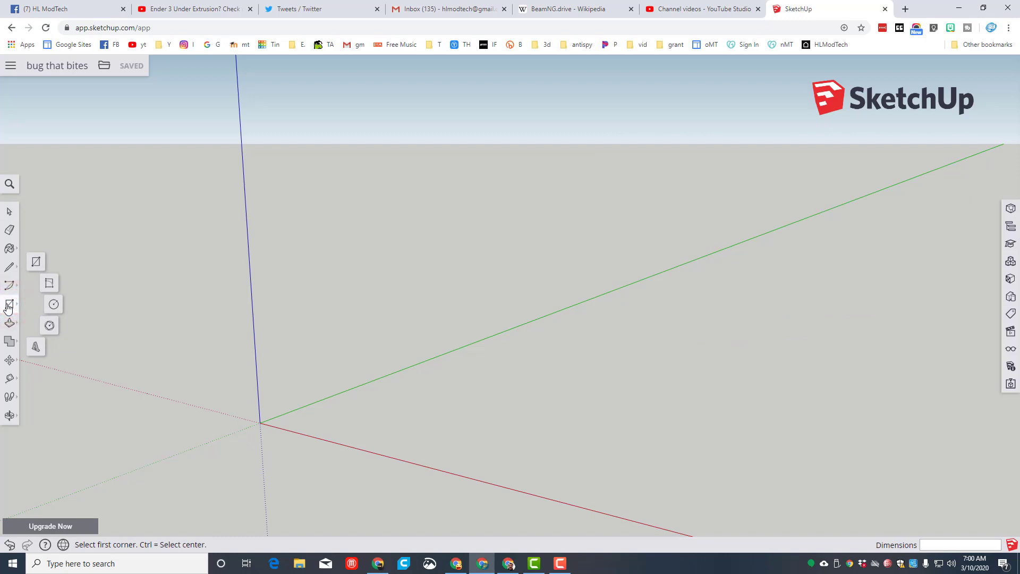
pyautogui.click(36, 267)
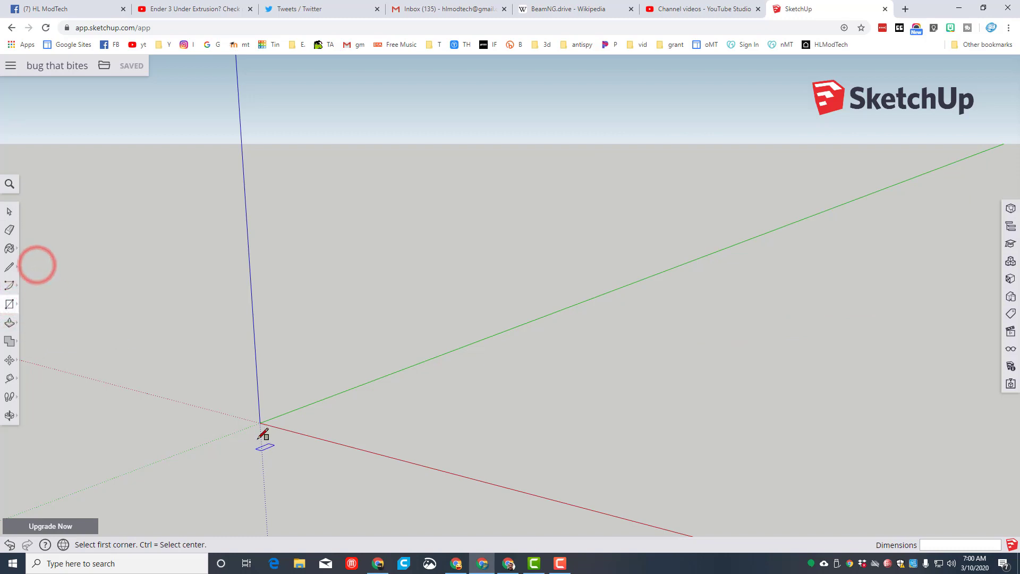
pyautogui.click(261, 423)
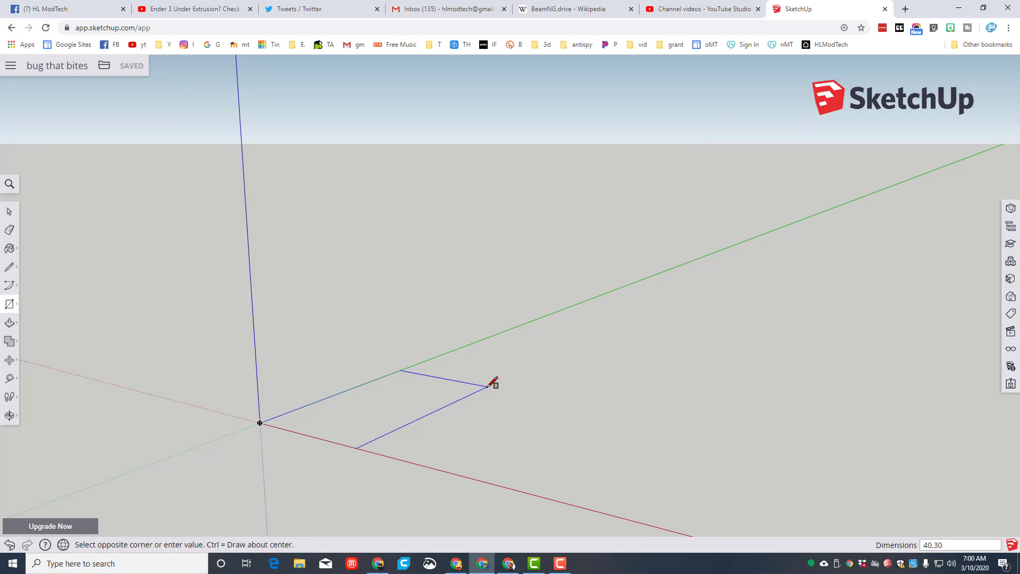
pyautogui.press('Return')
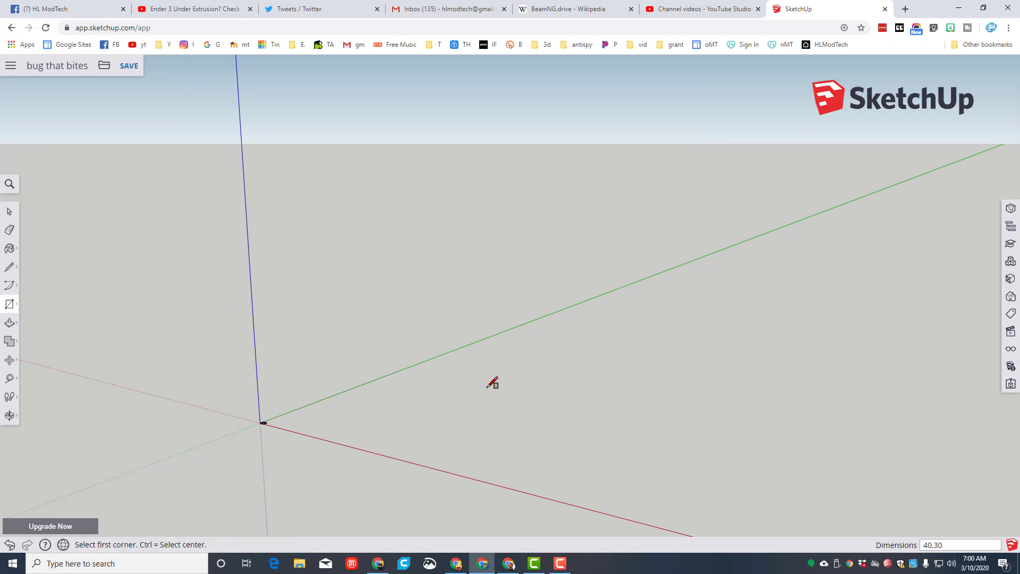
pyautogui.click(8, 417)
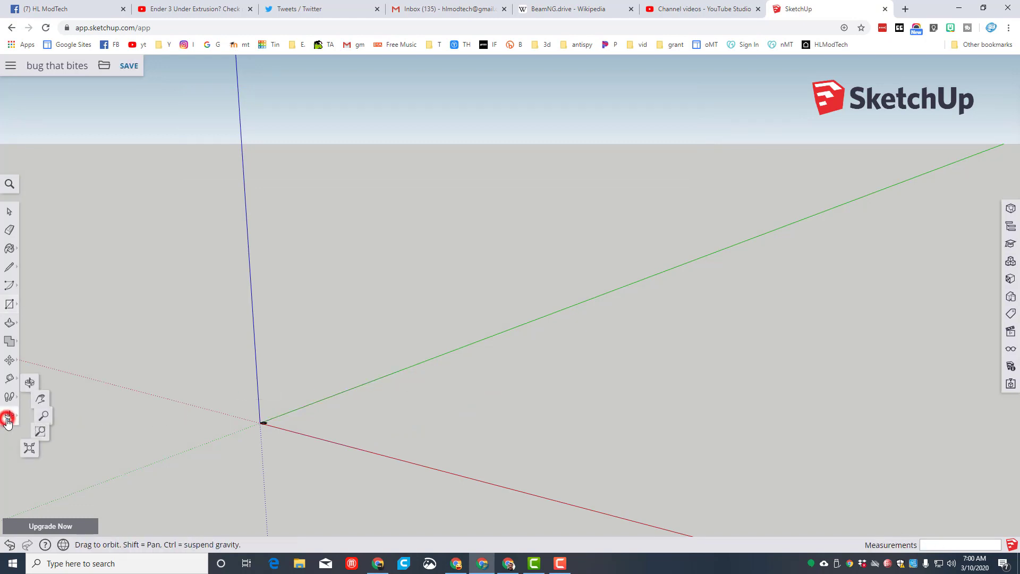
pyautogui.click(9, 211)
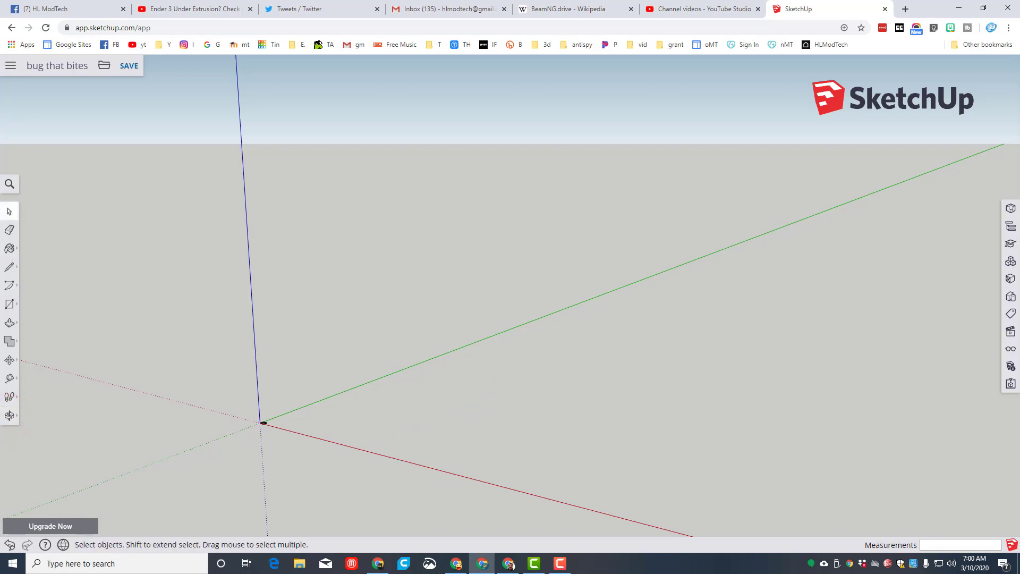
pyautogui.click(7, 417)
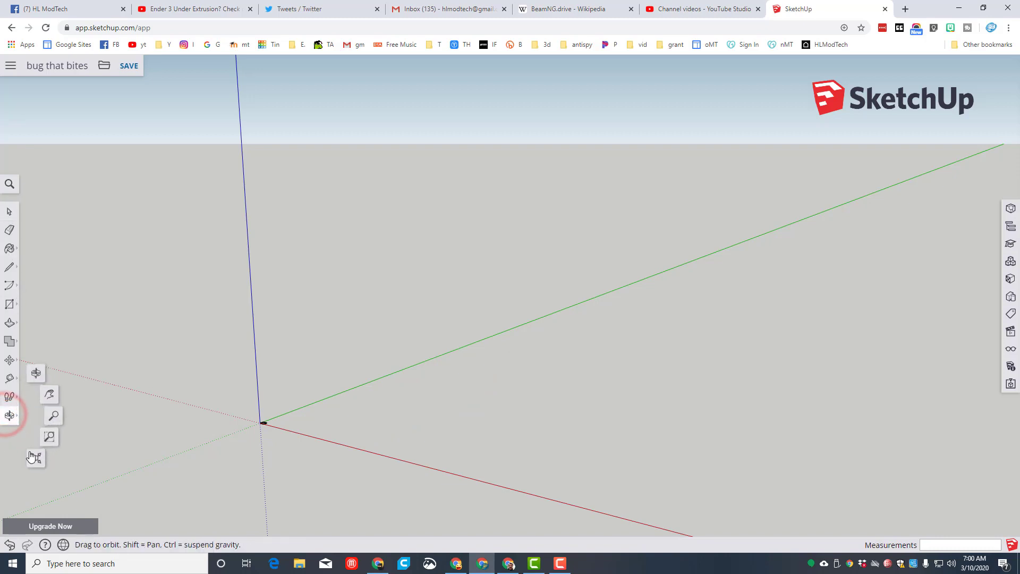
pyautogui.click(36, 460)
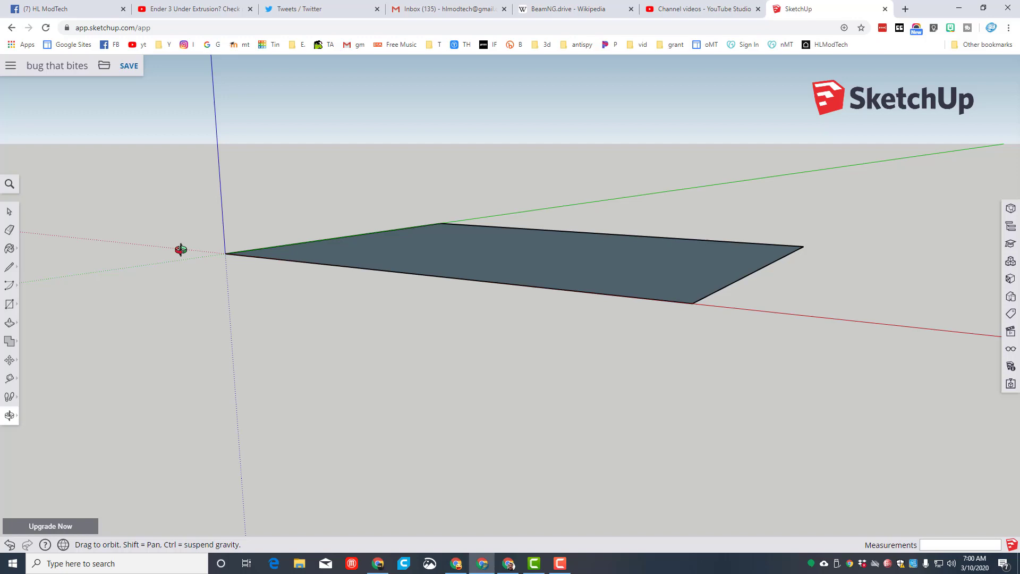
pyautogui.moveTo(181, 250); pyautogui.dragTo(415, 407)
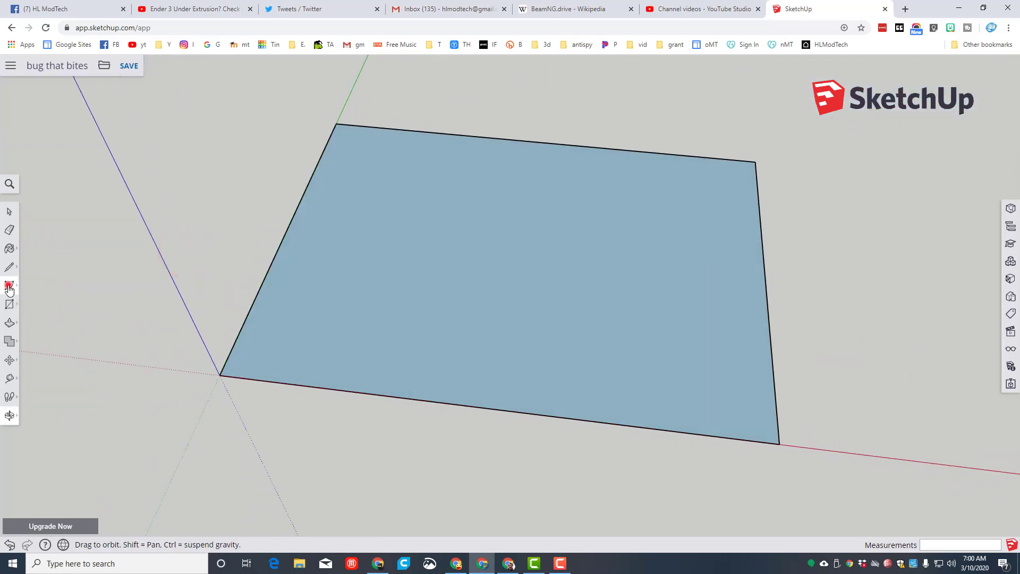
# Draw a 2 Point Arc between the rectangle's two front corners with a 23 mm bulge.
pyautogui.click(47, 277)
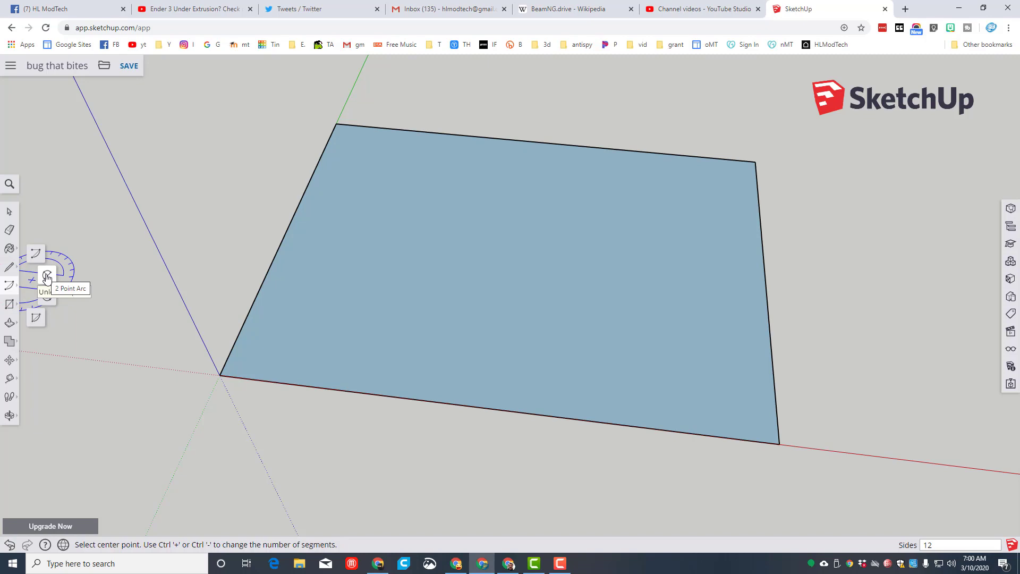
pyautogui.click(47, 277)
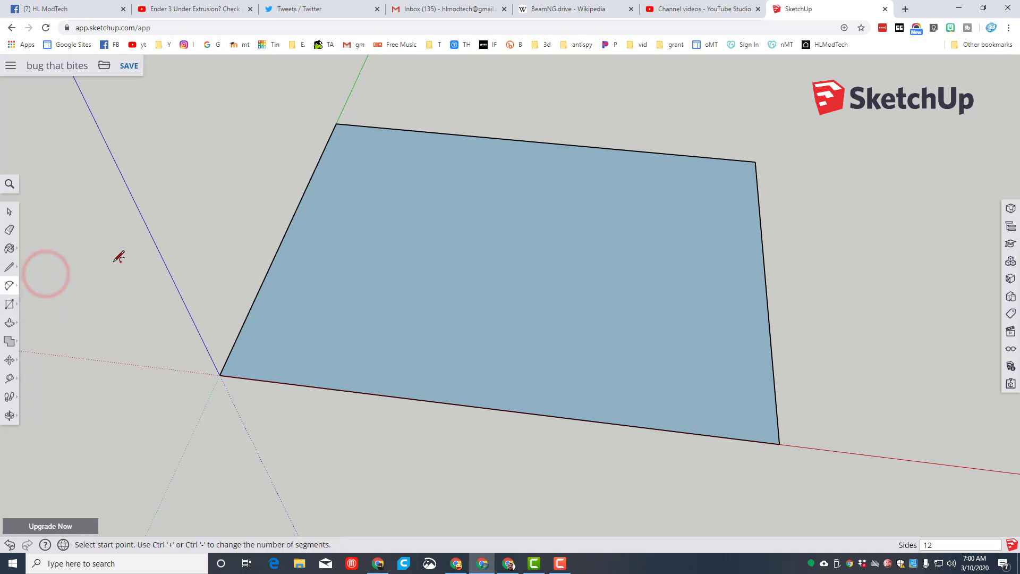
pyautogui.click(220, 375)
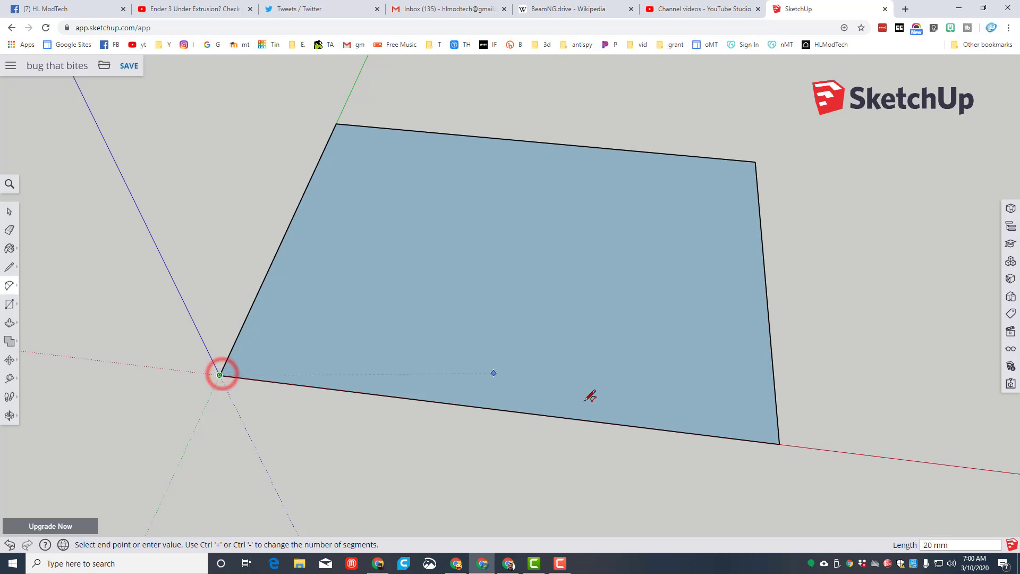
pyautogui.click(780, 442)
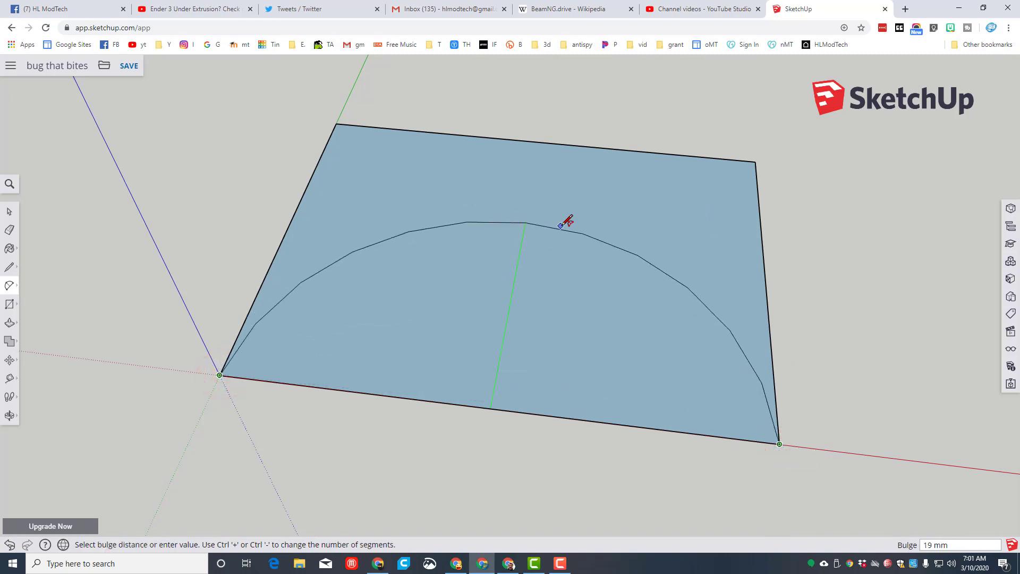
pyautogui.click(575, 196)
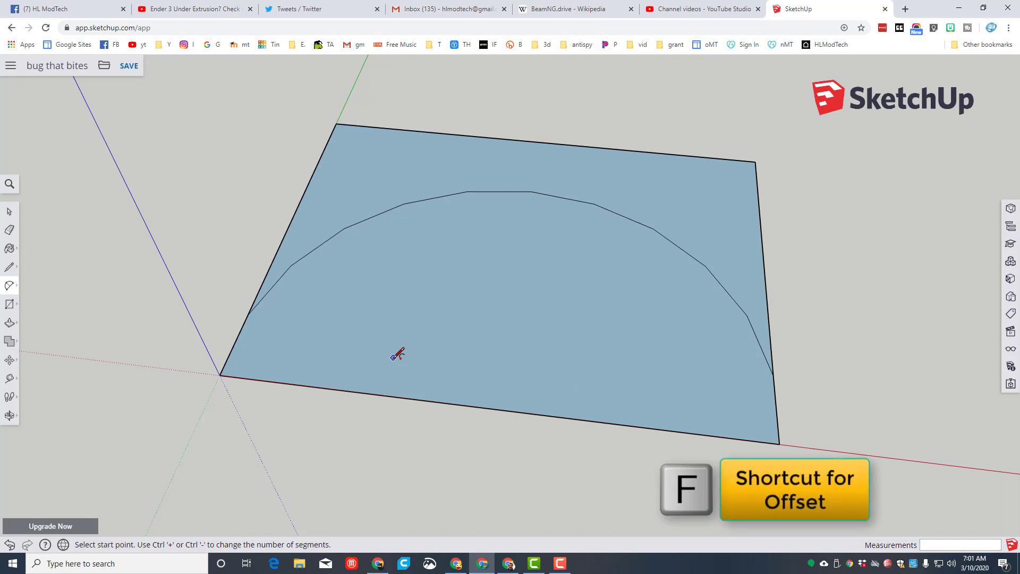
# Offset the half-round face's outline 4 mm inward.
pyautogui.press('f')
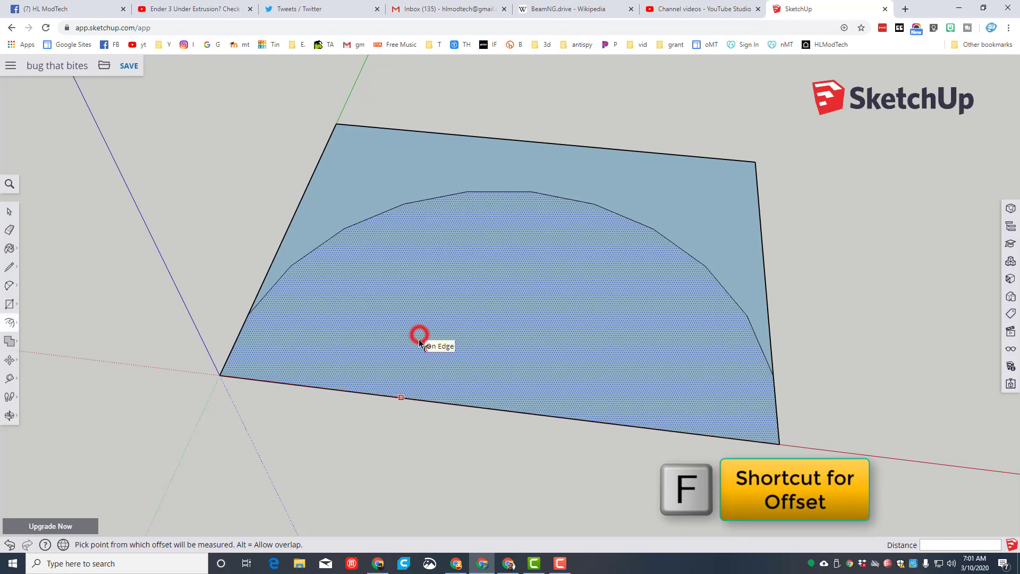
pyautogui.click(420, 335)
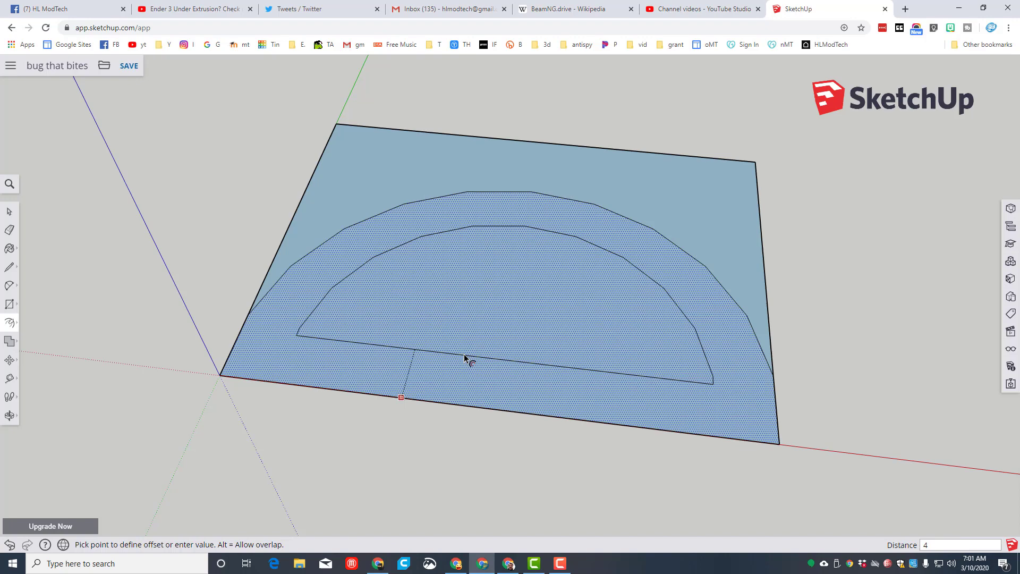
pyautogui.write('4')
pyautogui.press('Return')
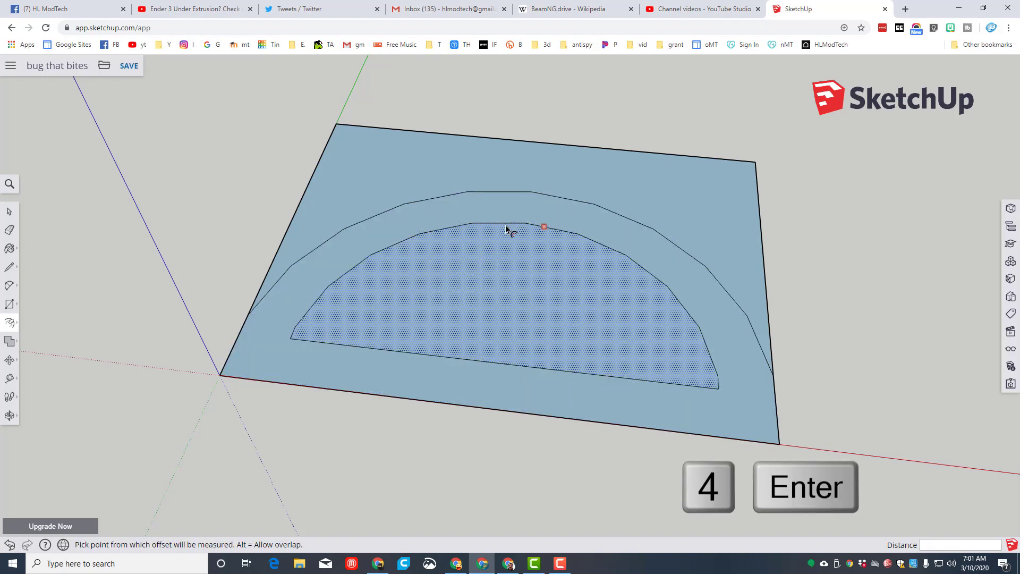
pyautogui.moveTo(13, 325)
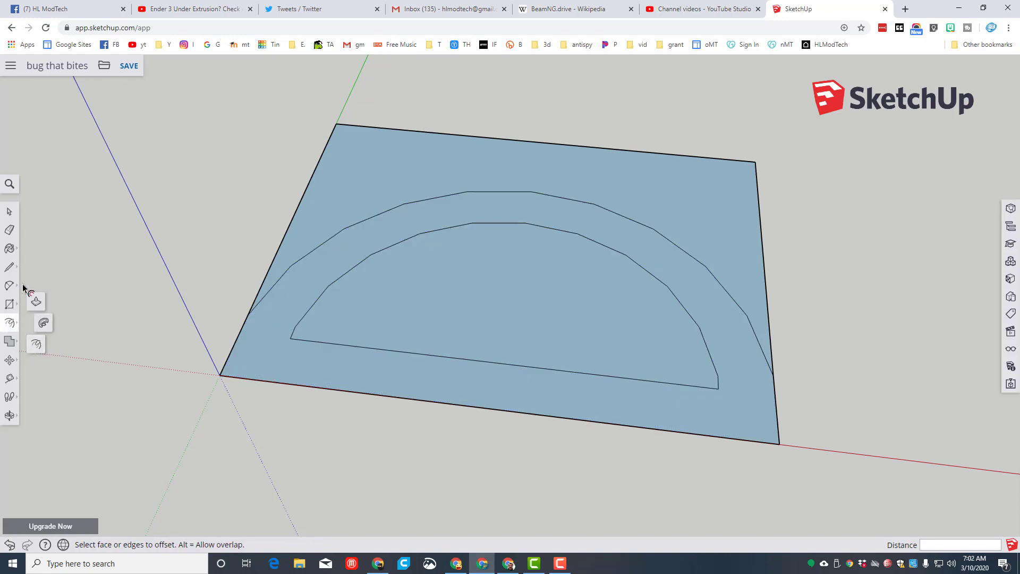
# Draw two slanted lines from the inner and outer arcs to the bottom edge on the right.
pyautogui.click(12, 269)
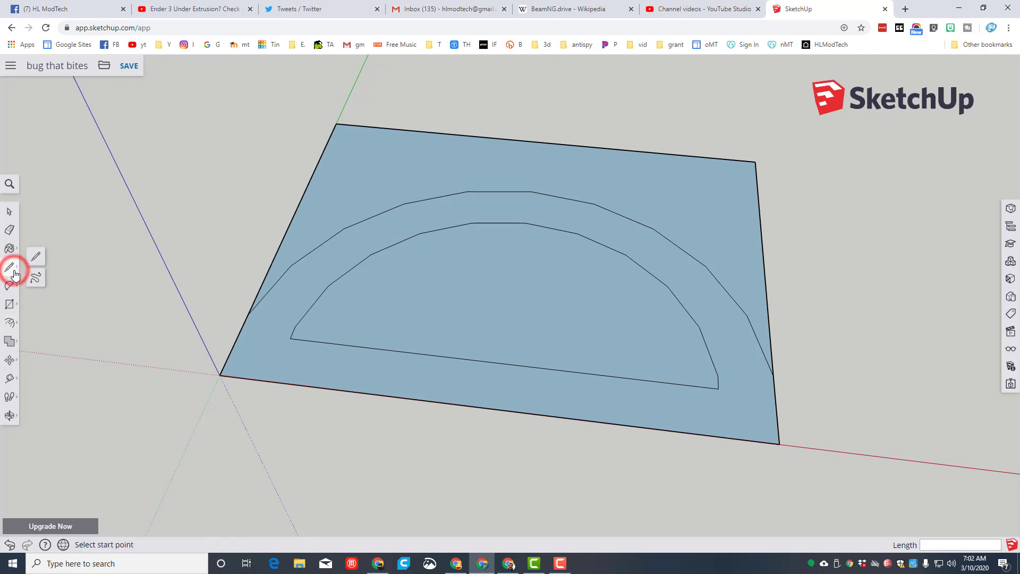
pyautogui.click(35, 266)
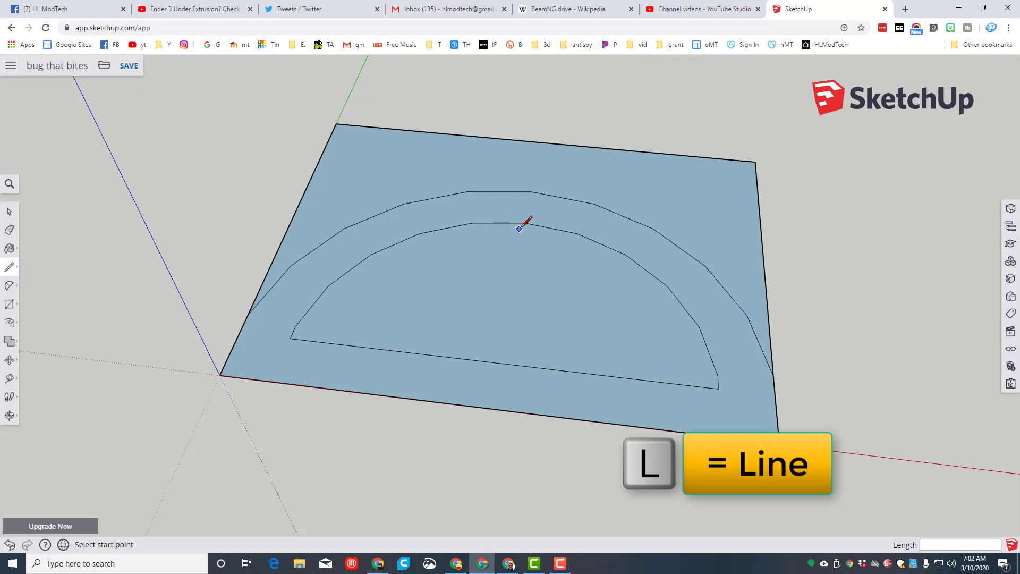
pyautogui.click(577, 233)
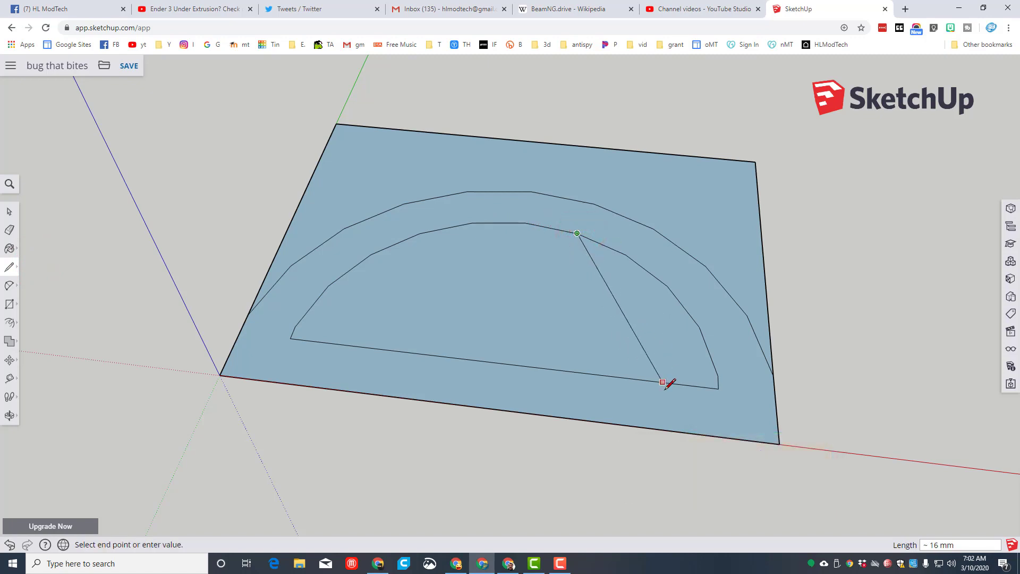
pyautogui.click(720, 436)
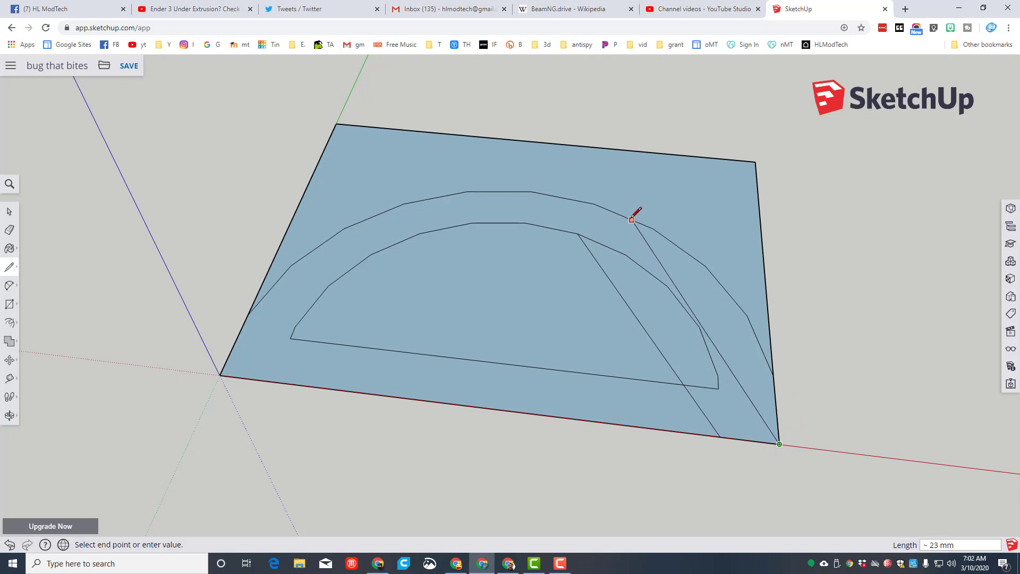
pyautogui.click(623, 212)
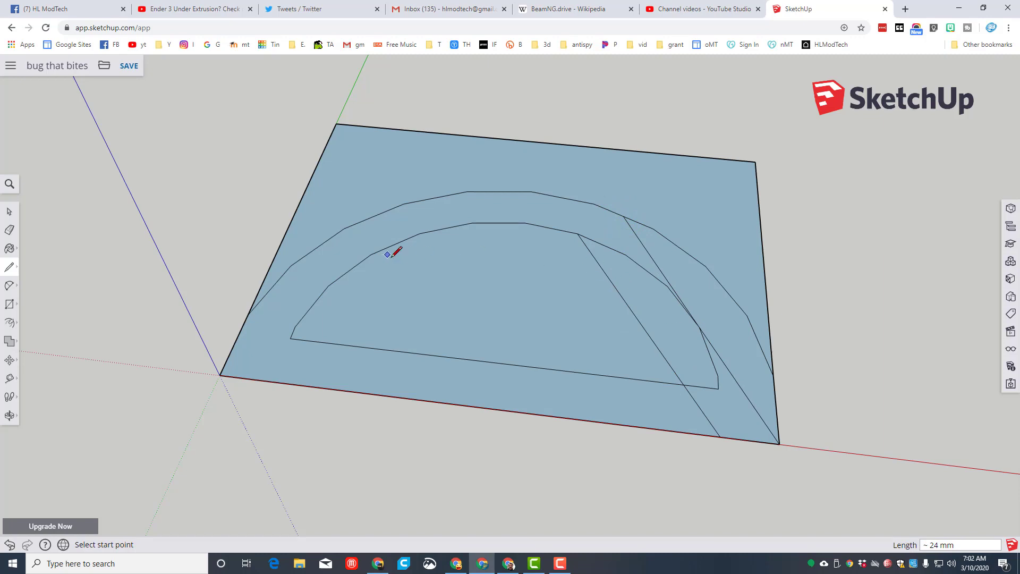
# Erase the arc segments beyond the cut, stray stubs, and the rectangle's top and left edges.
pyautogui.press('e')
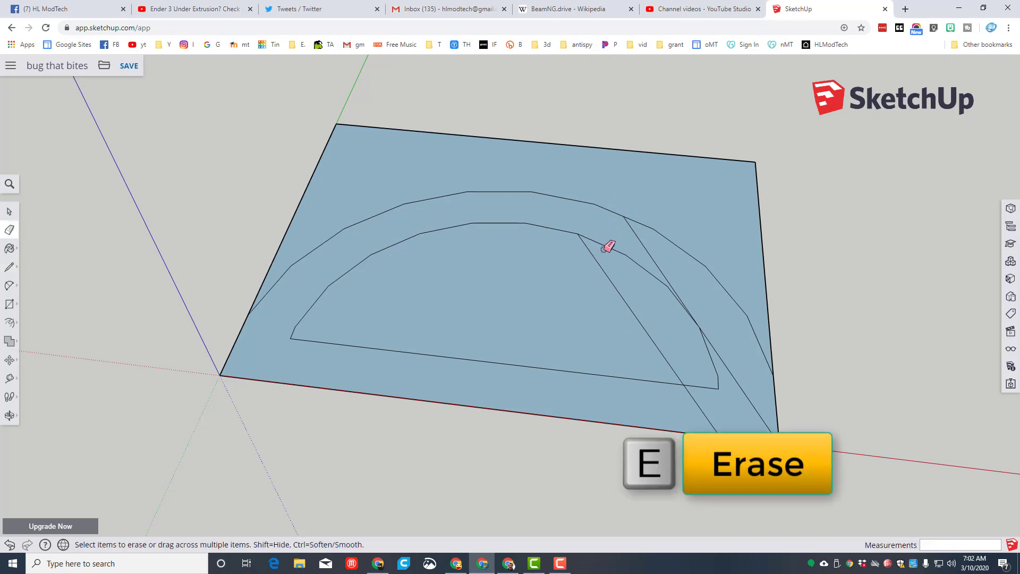
pyautogui.click(635, 260)
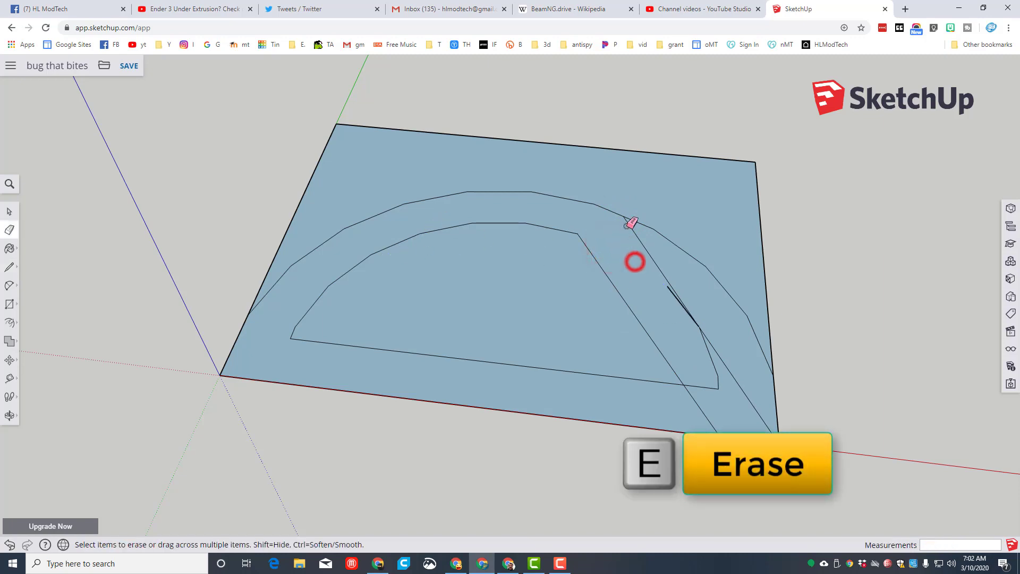
pyautogui.click(670, 236)
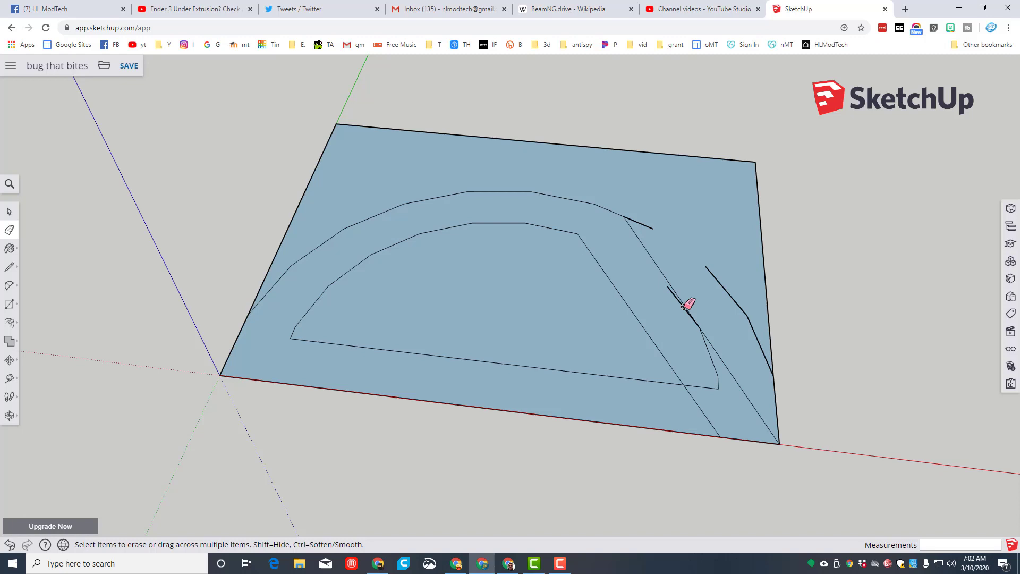
pyautogui.click(713, 387)
pyautogui.click(772, 367)
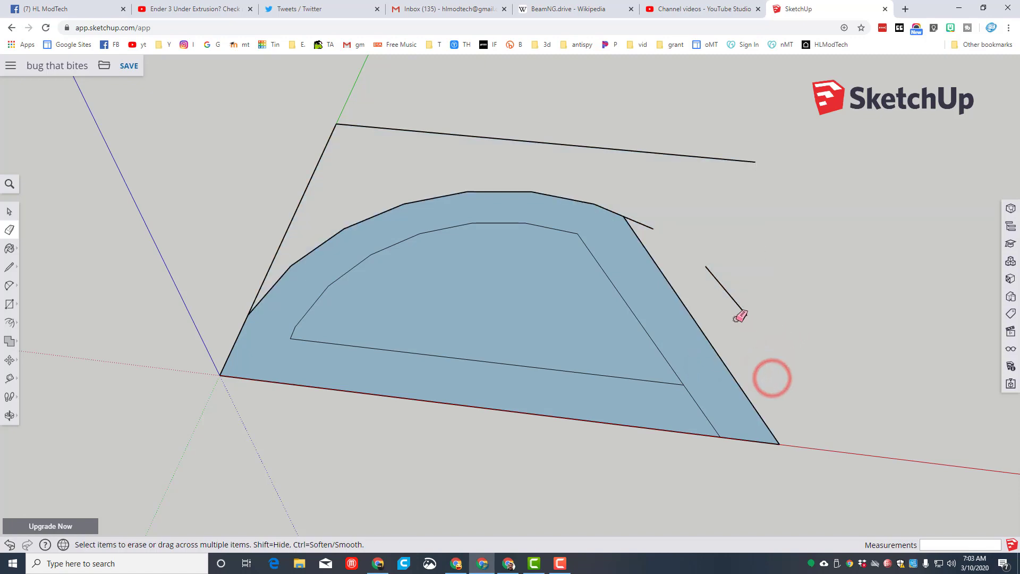
pyautogui.click(743, 310)
pyautogui.click(641, 223)
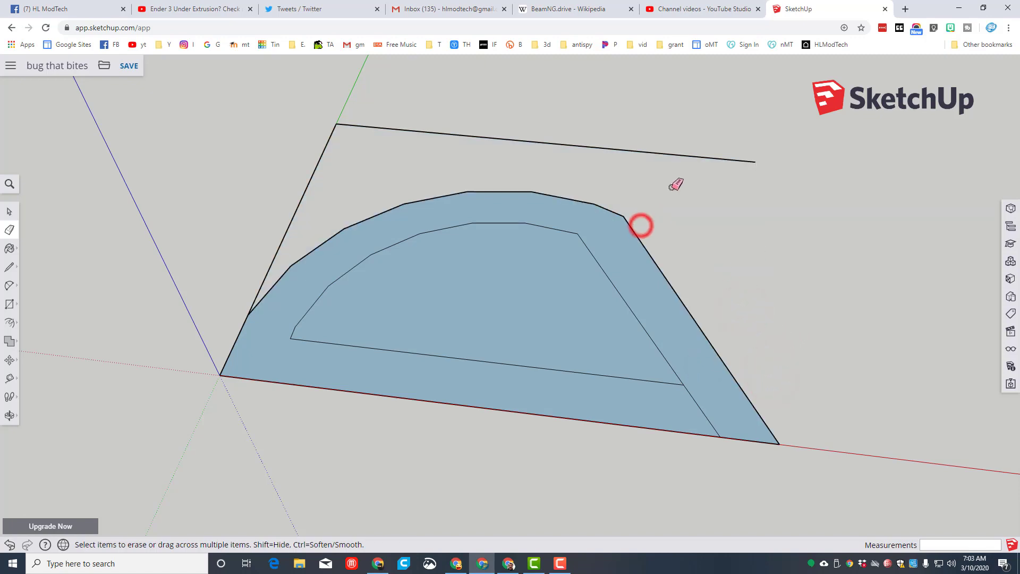
pyautogui.click(699, 155)
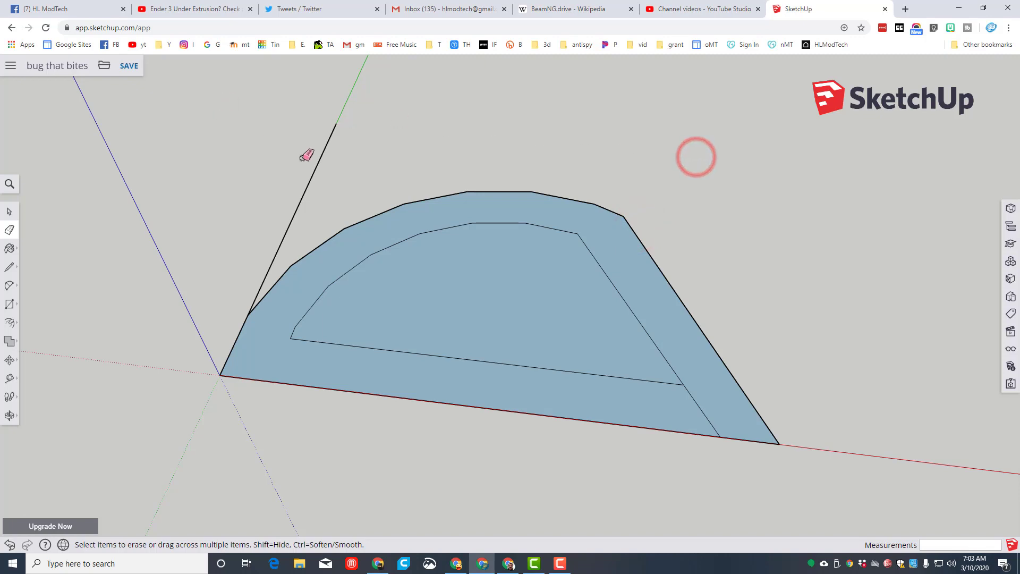
pyautogui.click(314, 169)
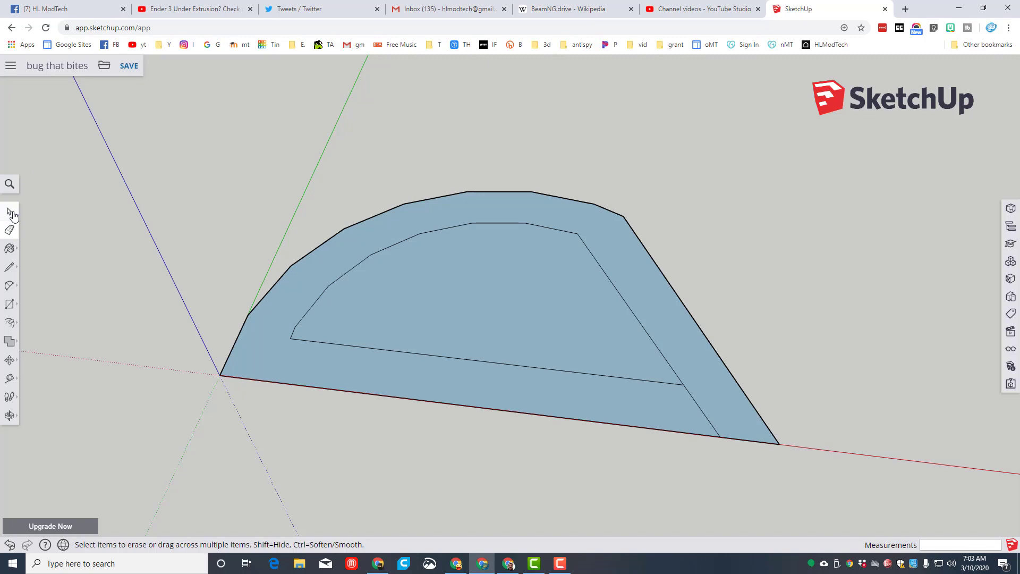
# Draw a short cut line at the lower right, then erase that bottom segment and the inner edge.
pyautogui.click(9, 266)
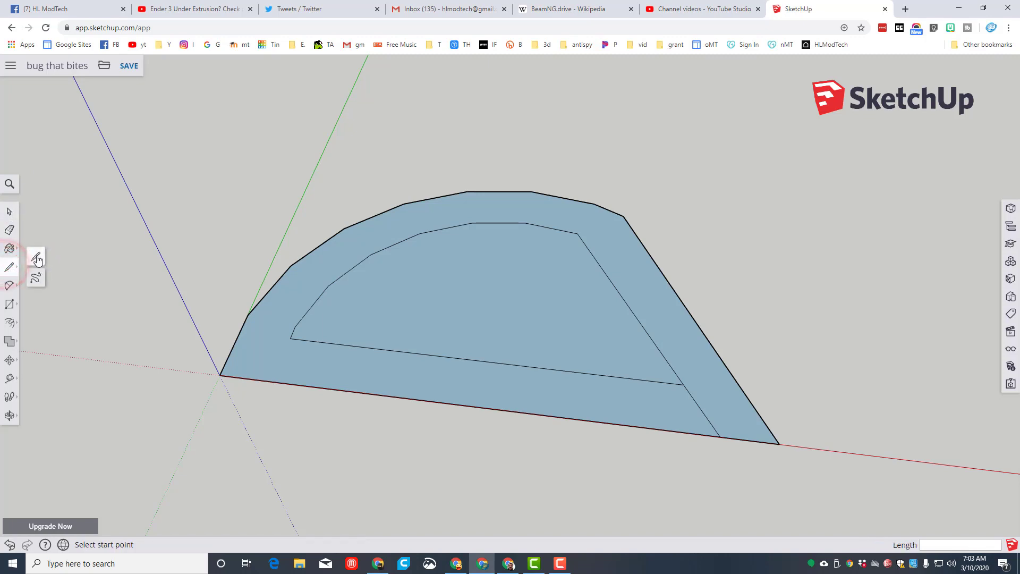
pyautogui.click(37, 258)
pyautogui.click(625, 378)
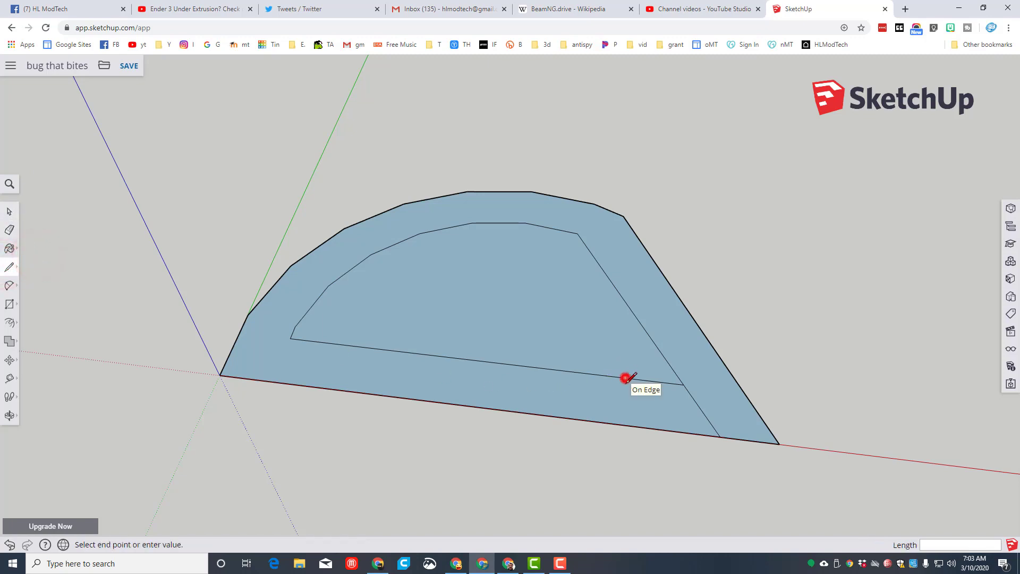
pyautogui.click(664, 429)
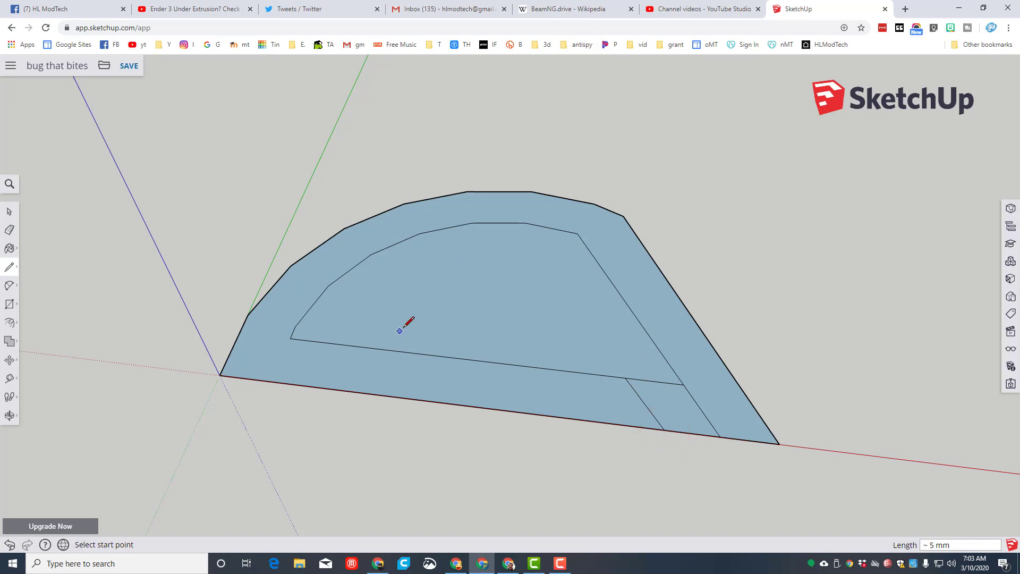
pyautogui.click(11, 230)
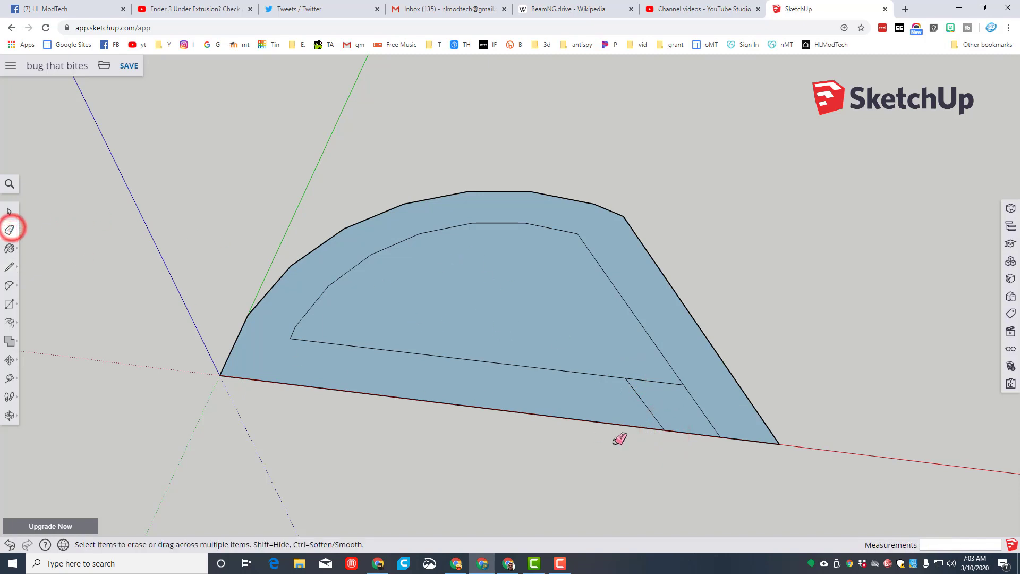
pyautogui.click(688, 432)
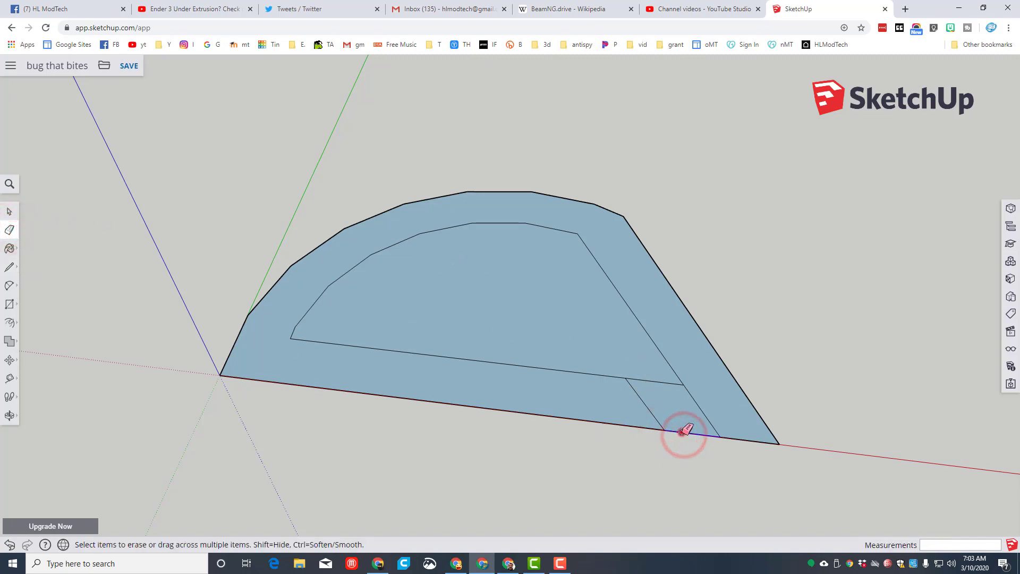
pyautogui.click(669, 383)
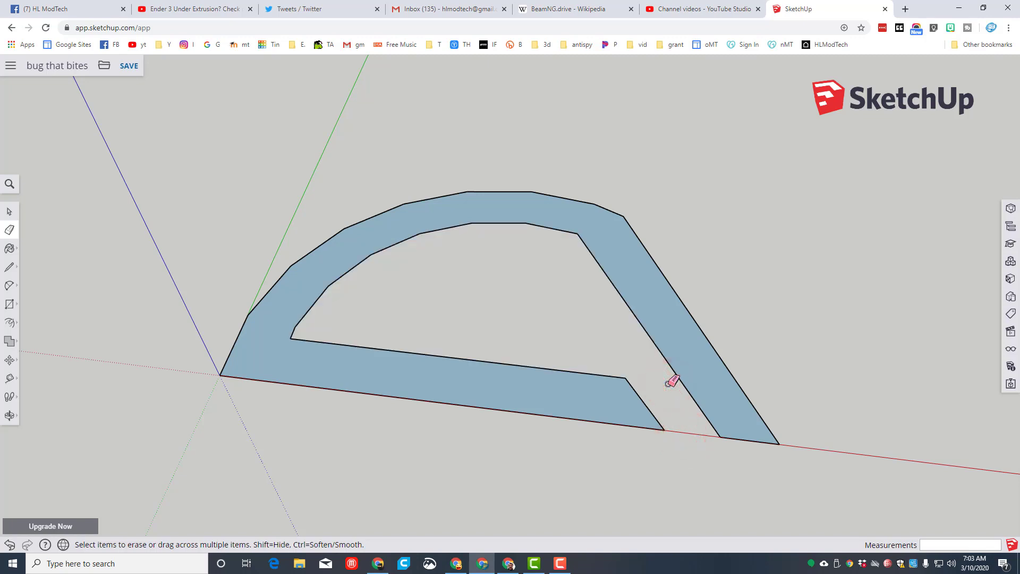
# Draw a 20 by 4 mm strip right of the band's leg and erase the seam between them.
pyautogui.click(10, 305)
pyautogui.click(41, 263)
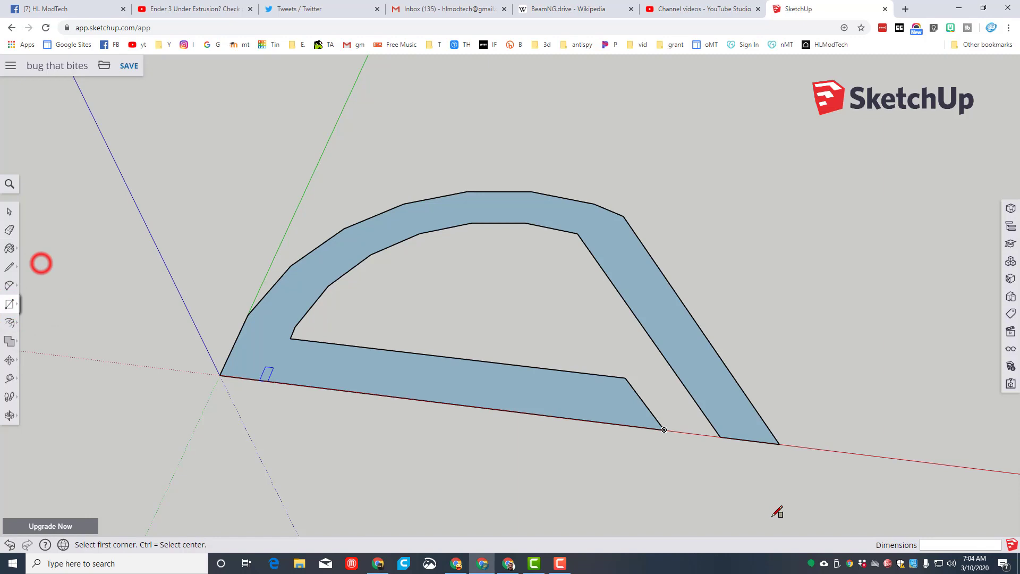
pyautogui.click(721, 437)
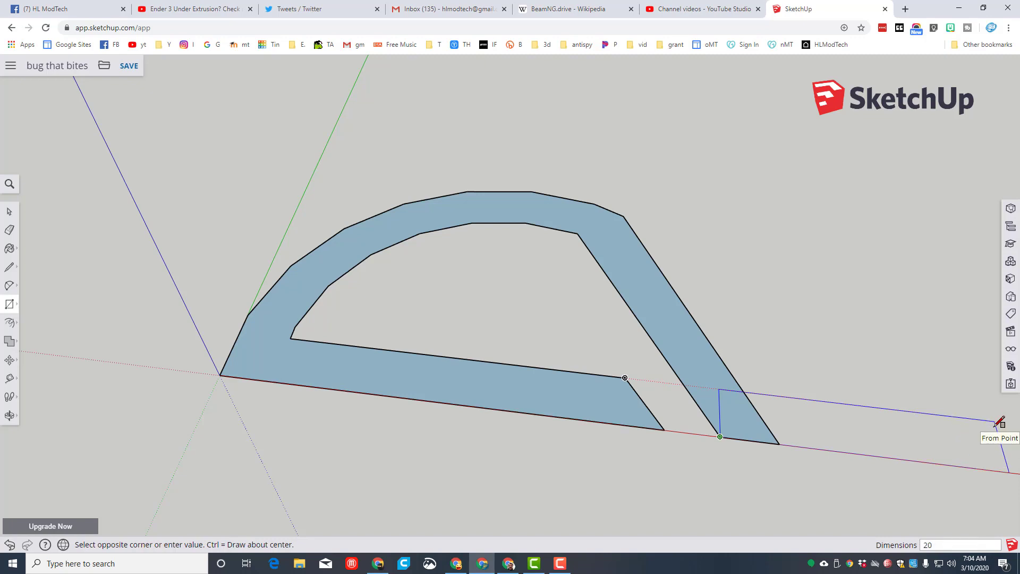
pyautogui.click(999, 422)
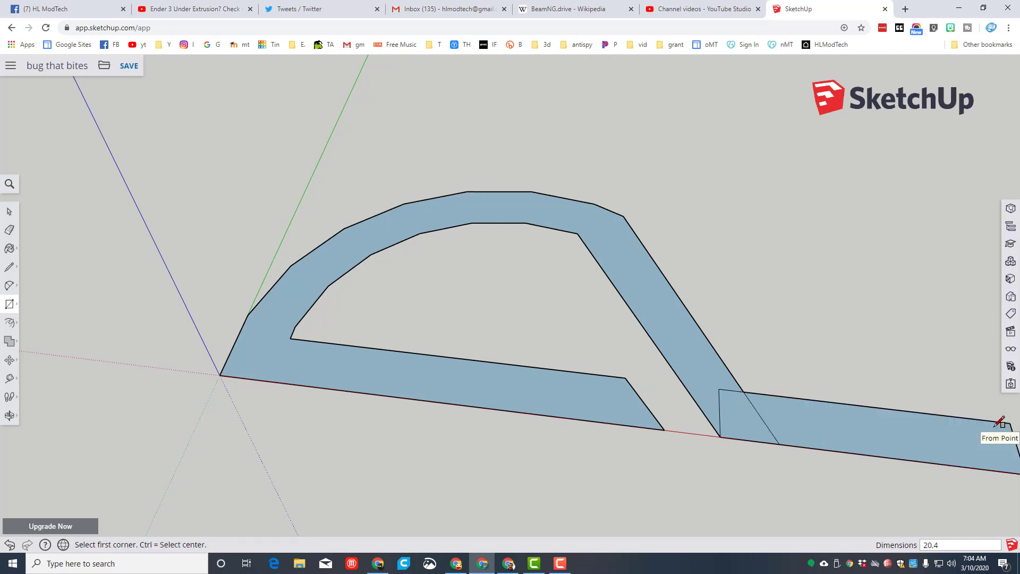
pyautogui.press('e')
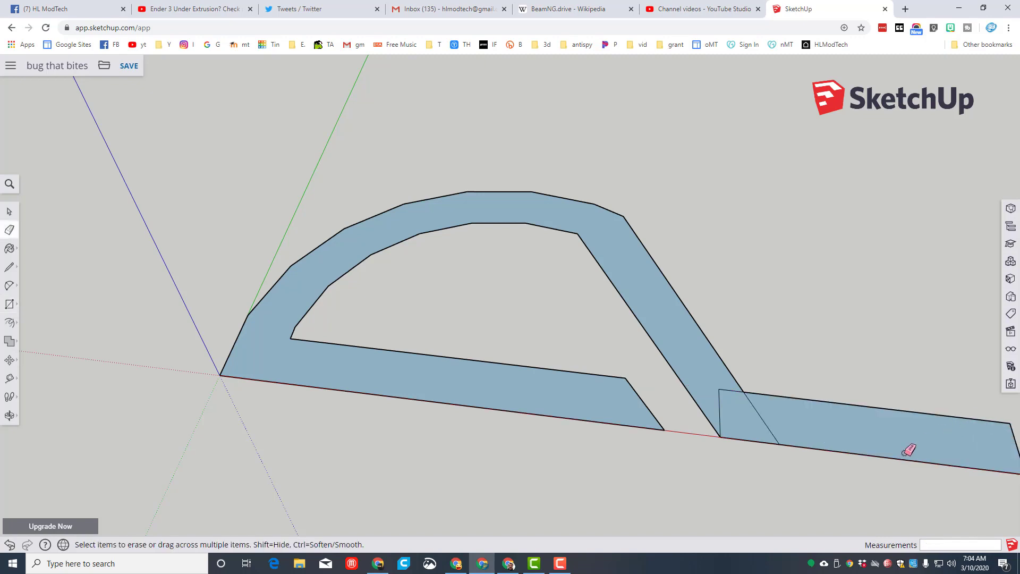
pyautogui.click(718, 409)
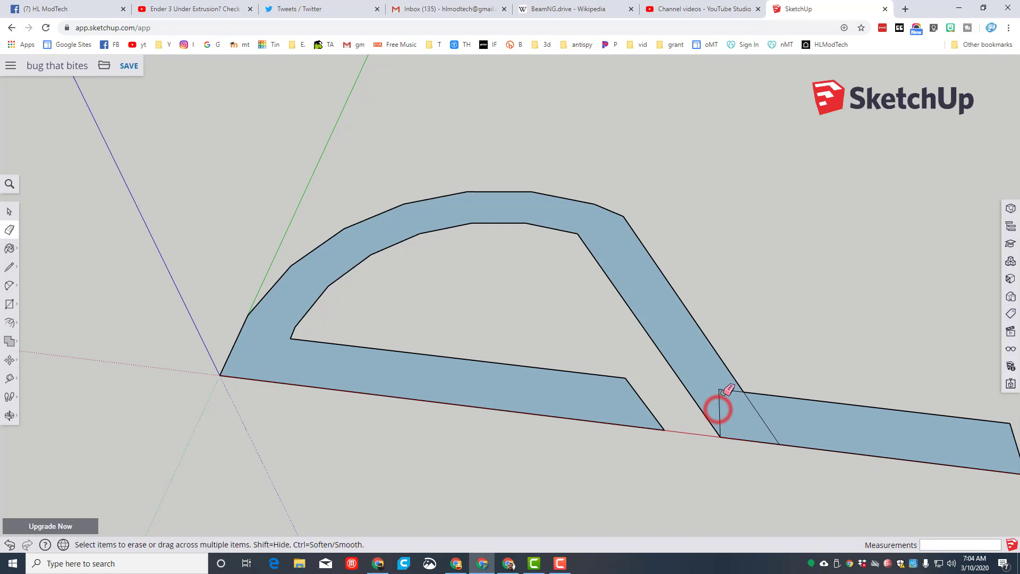
pyautogui.click(719, 404)
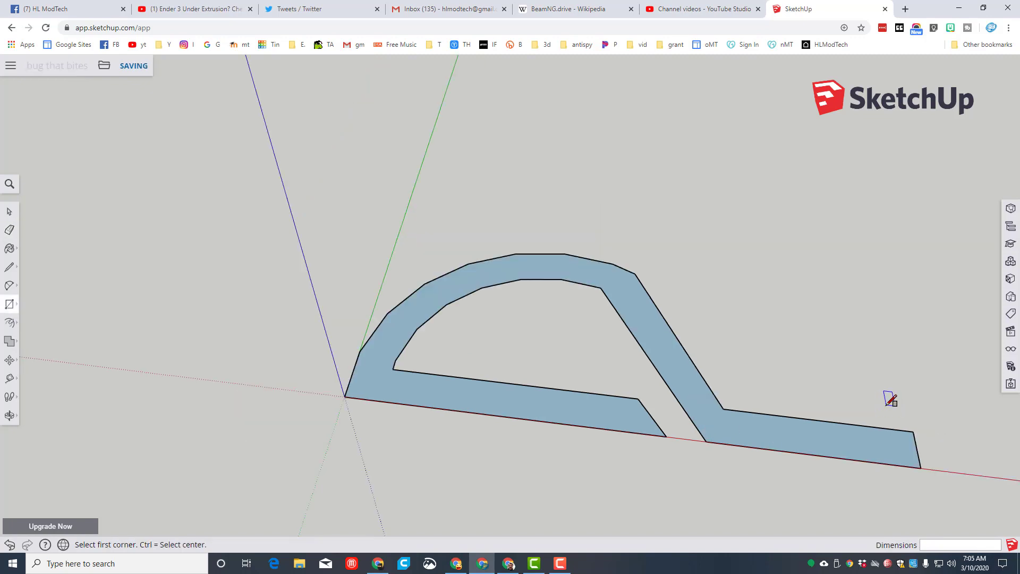
# Draw a 4.3 mm square beside the strip with lines from its bottom corners to a top-edge point.
pyautogui.click(887, 405)
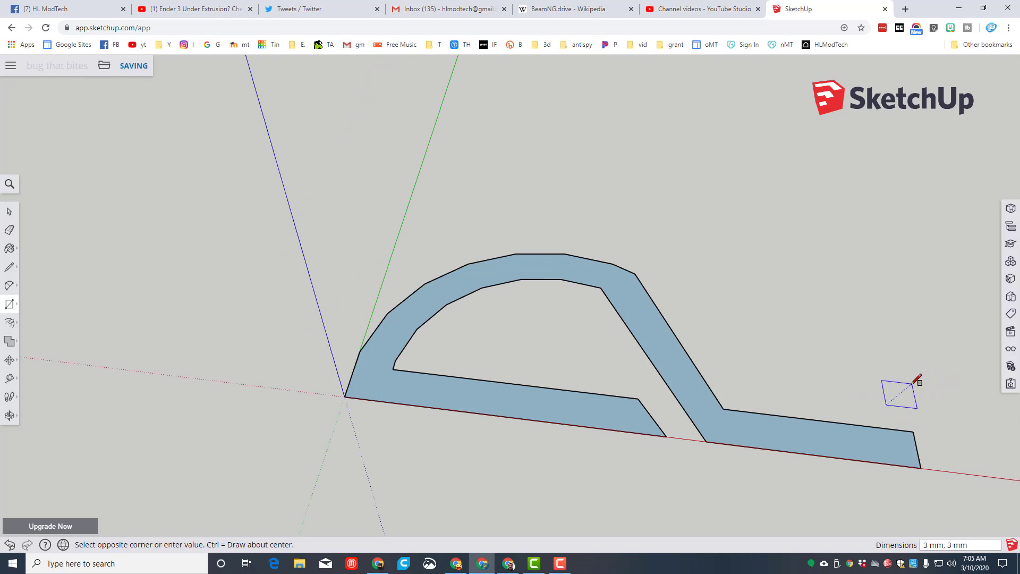
pyautogui.write('4')
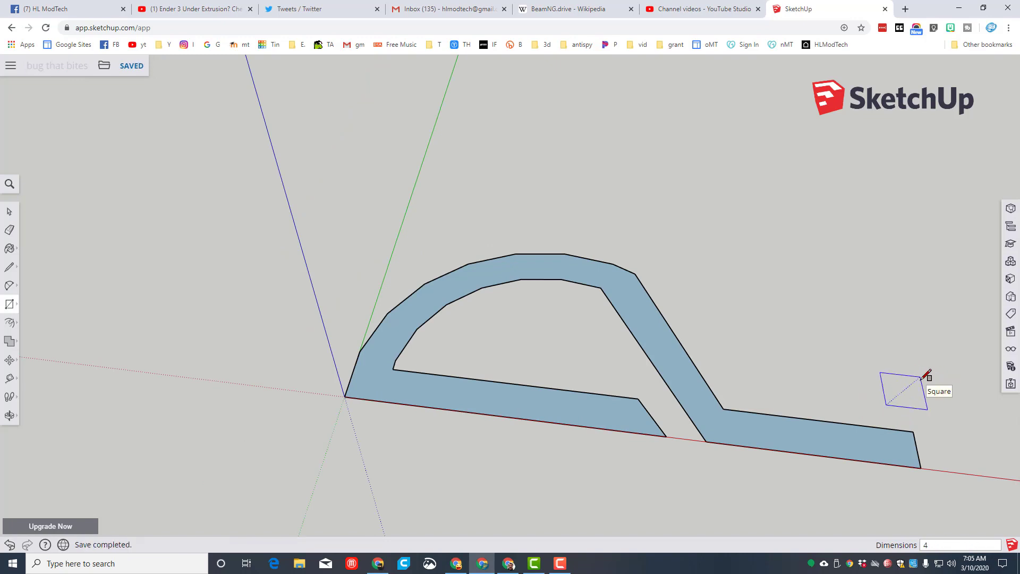
pyautogui.write('.3')
pyautogui.press('Return')
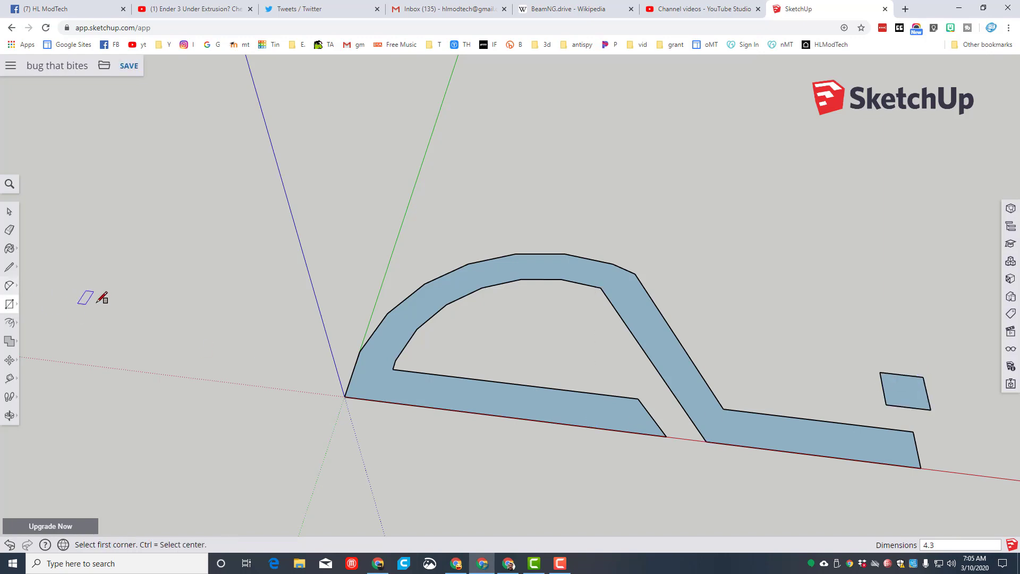
pyautogui.press('l')
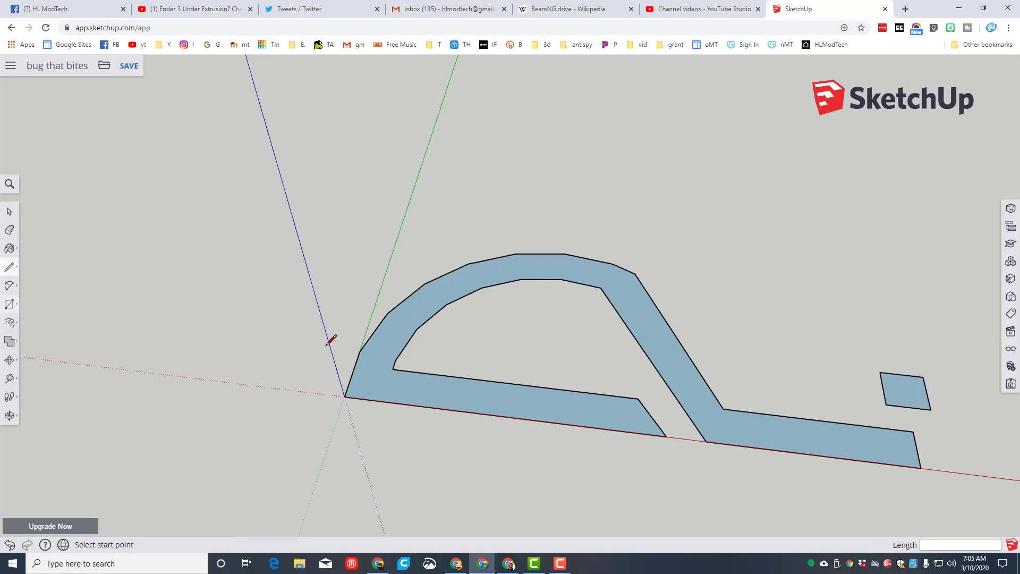
pyautogui.click(886, 405)
pyautogui.click(902, 375)
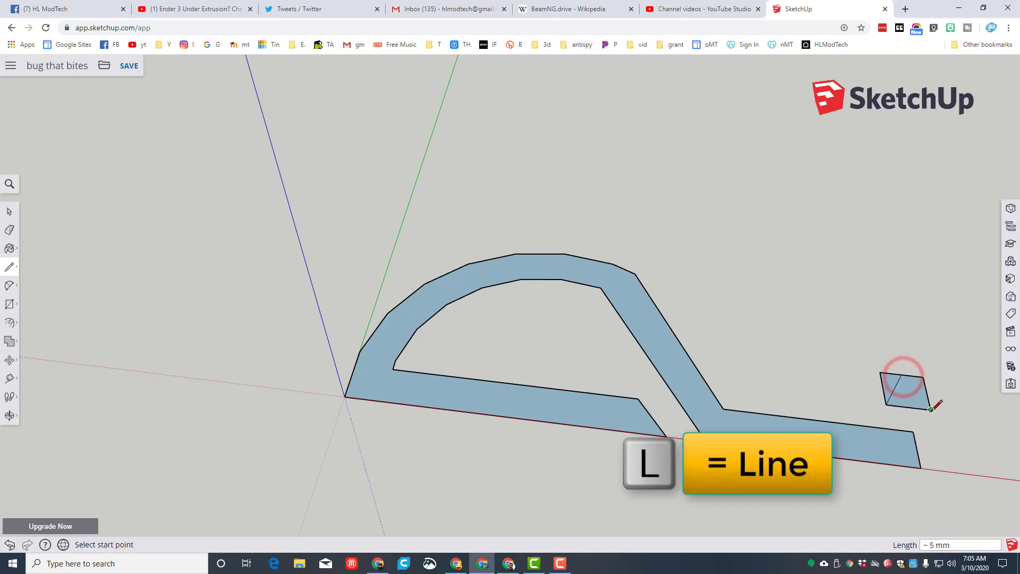
pyautogui.click(931, 409)
pyautogui.click(902, 375)
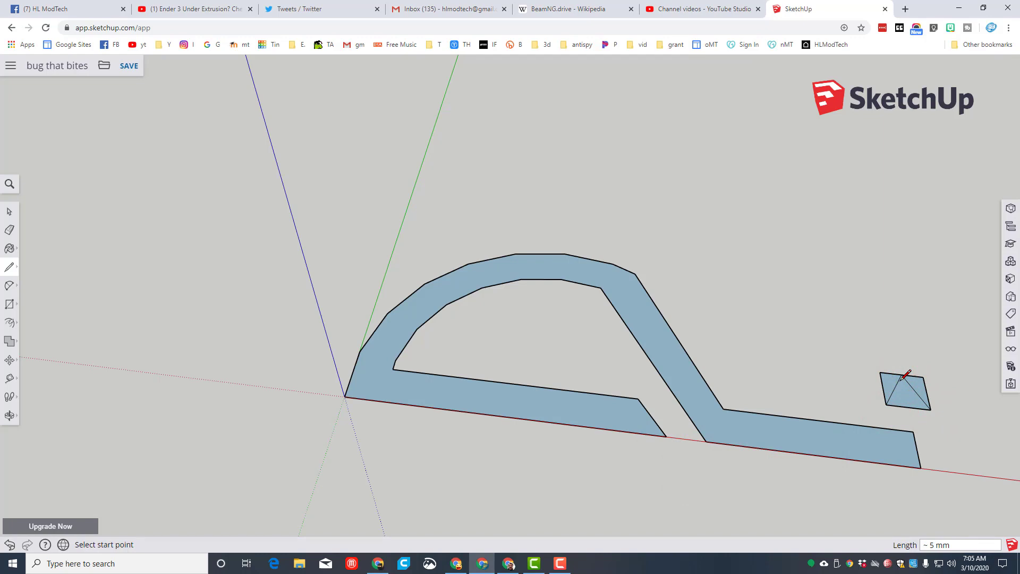
# Erase the square's extra edges so only the triangle remains.
pyautogui.press('e')
pyautogui.click(887, 373)
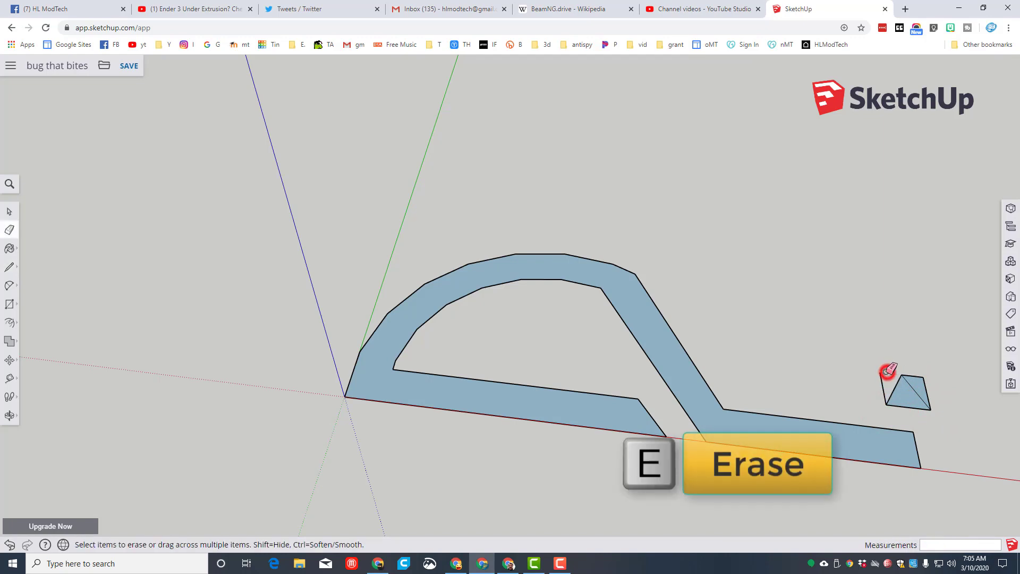
pyautogui.click(914, 376)
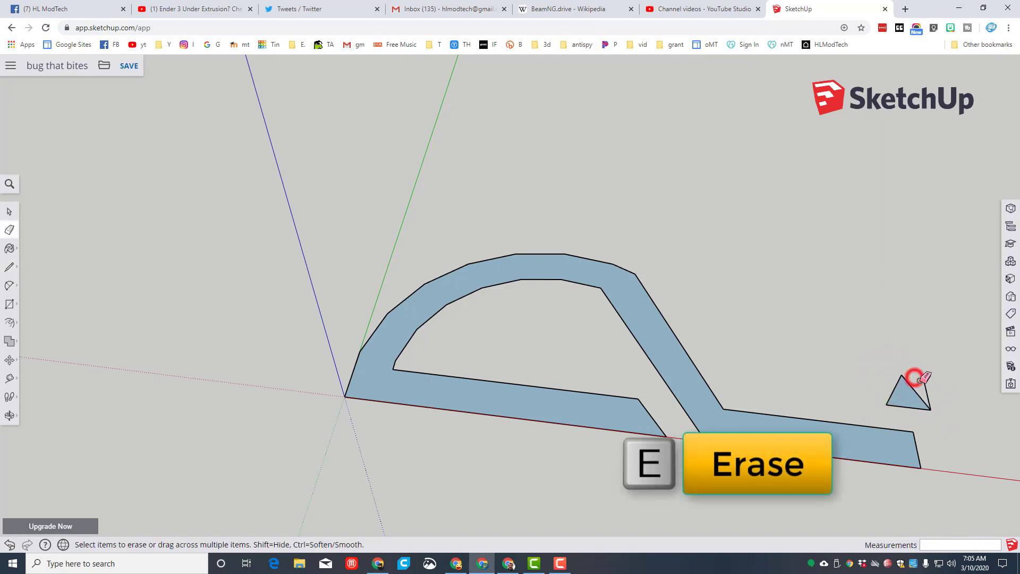
pyautogui.click(927, 389)
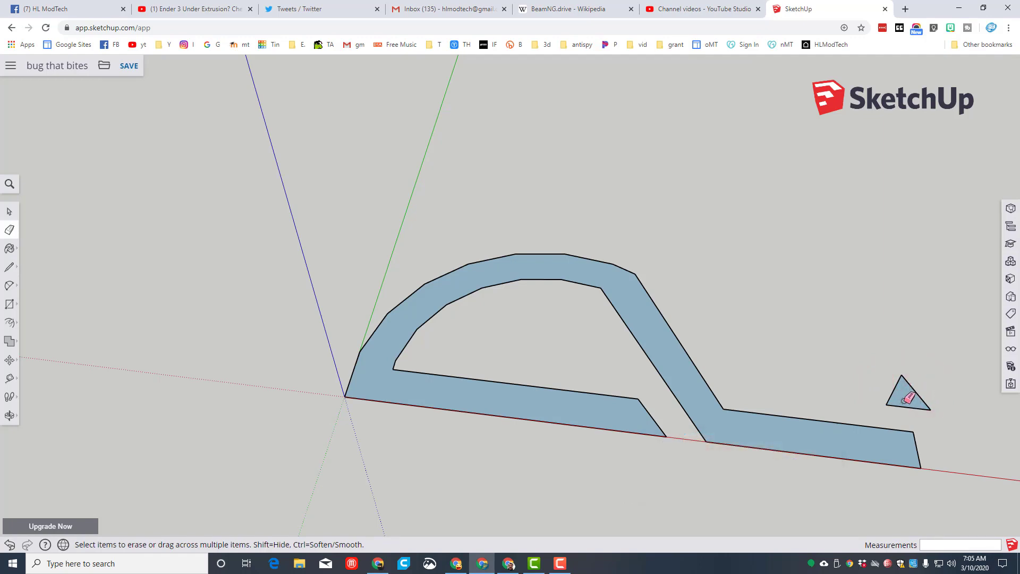
pyautogui.press('space')
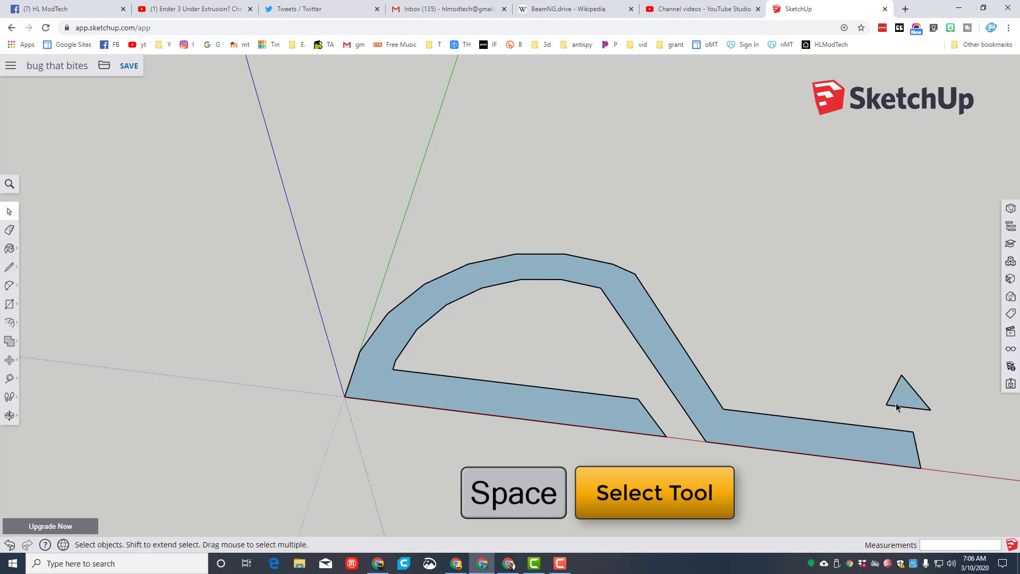
# Move the triangle onto the jaw slab's top edge.
pyautogui.click(900, 400)
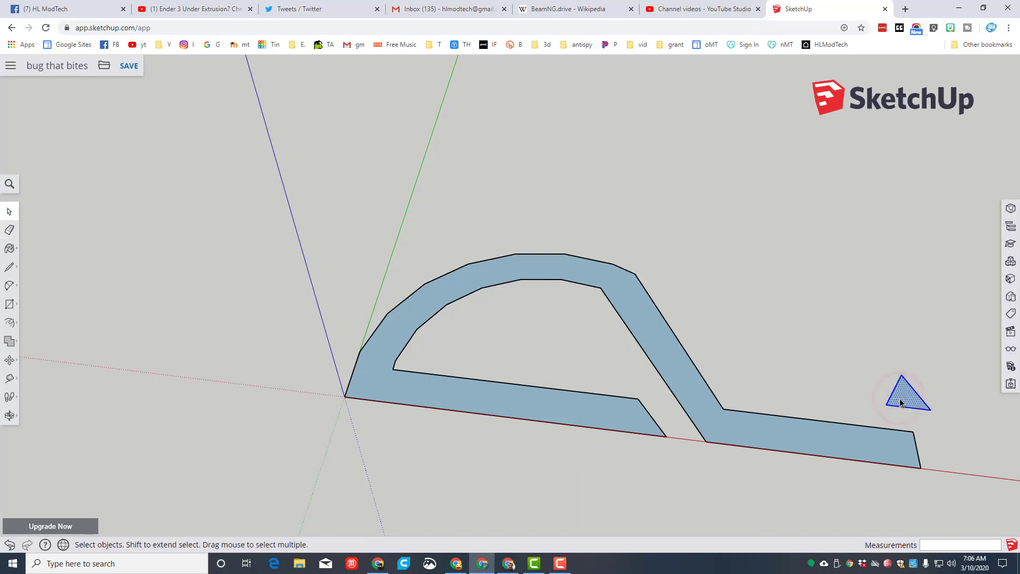
pyautogui.press('m')
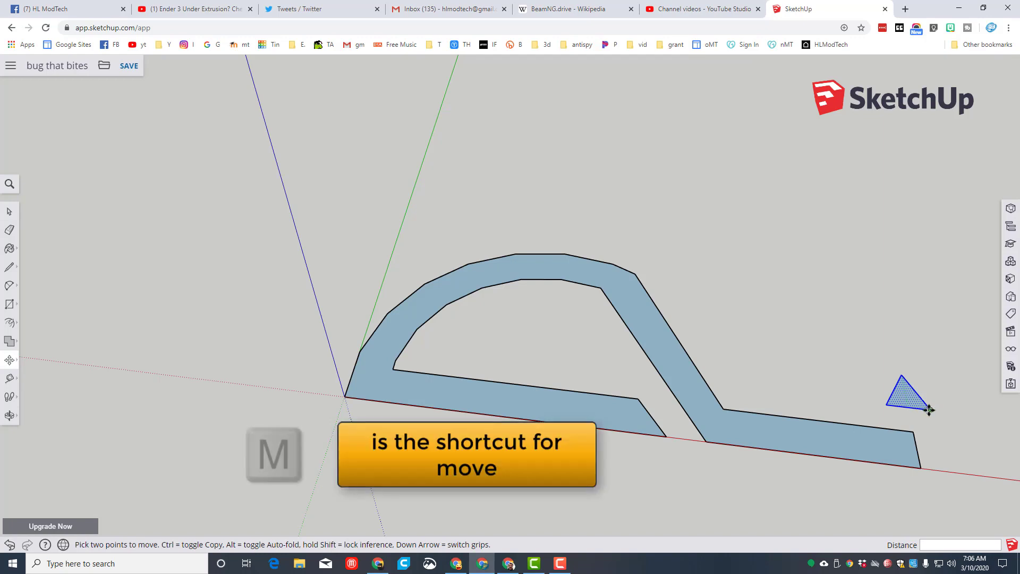
pyautogui.click(929, 409)
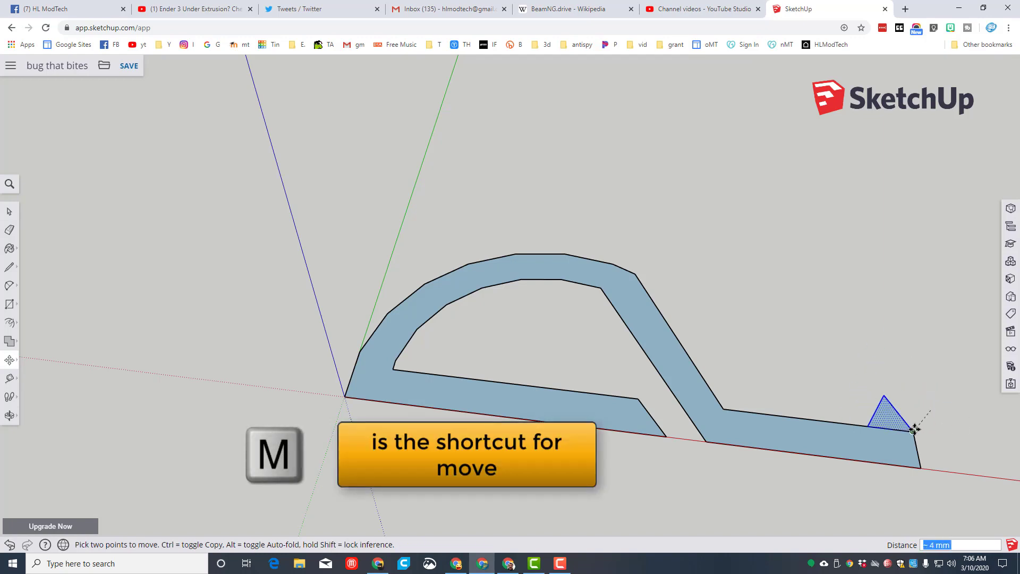
pyautogui.click(914, 430)
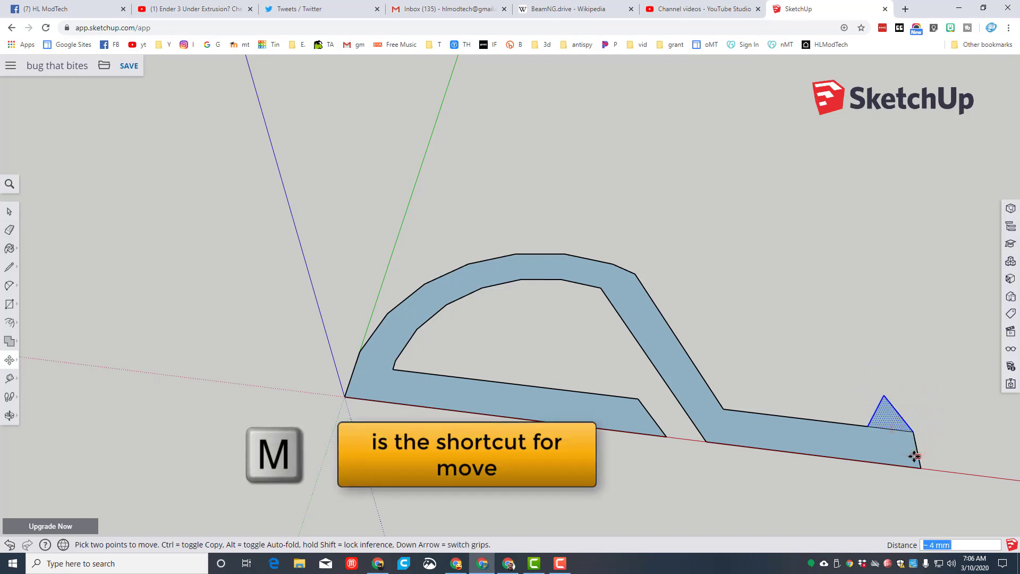
pyautogui.click(868, 425)
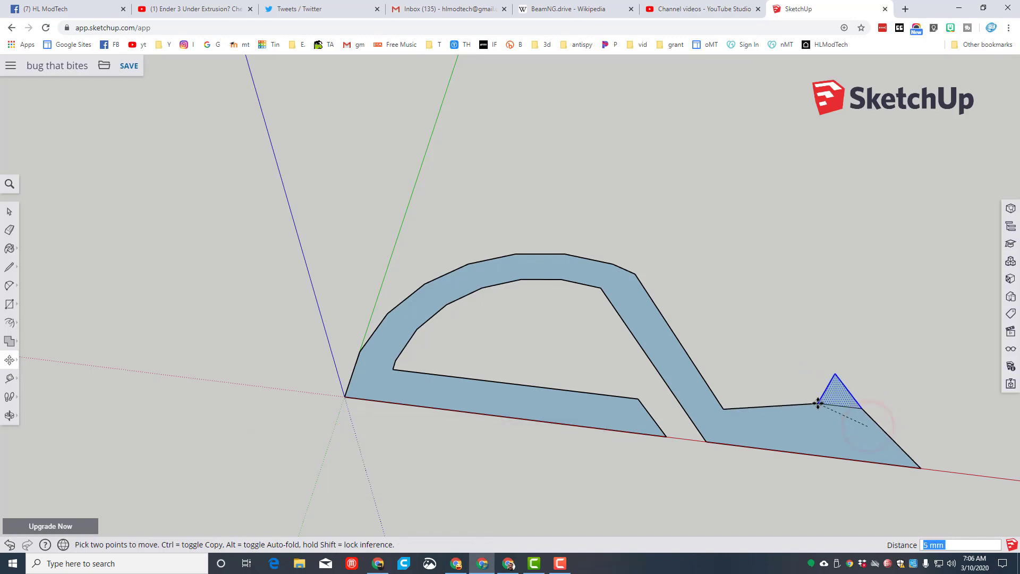
# Copy the triangle and set the copy on the slab edge as a second tooth.
pyautogui.press('ctrl')
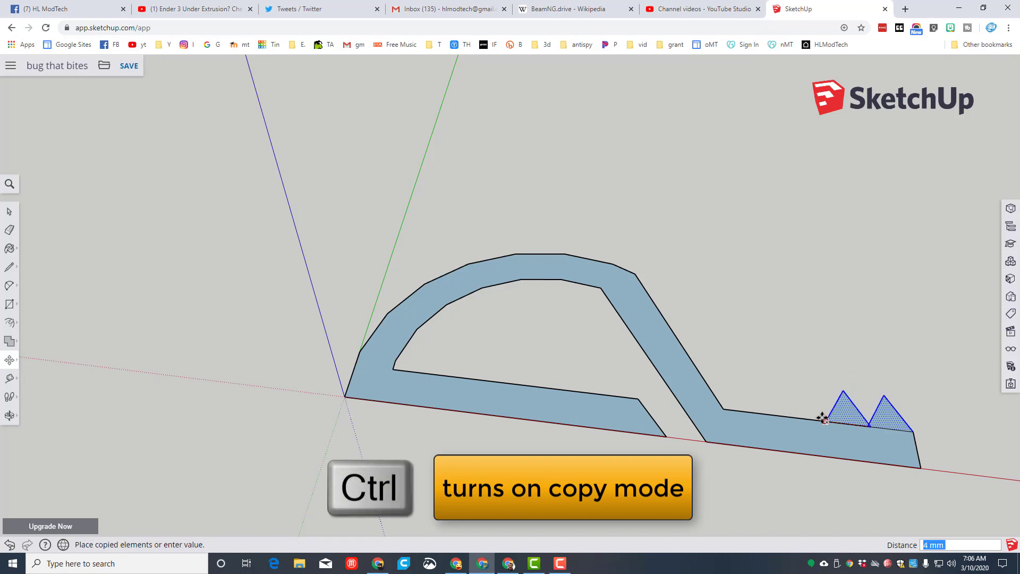
pyautogui.click(813, 363)
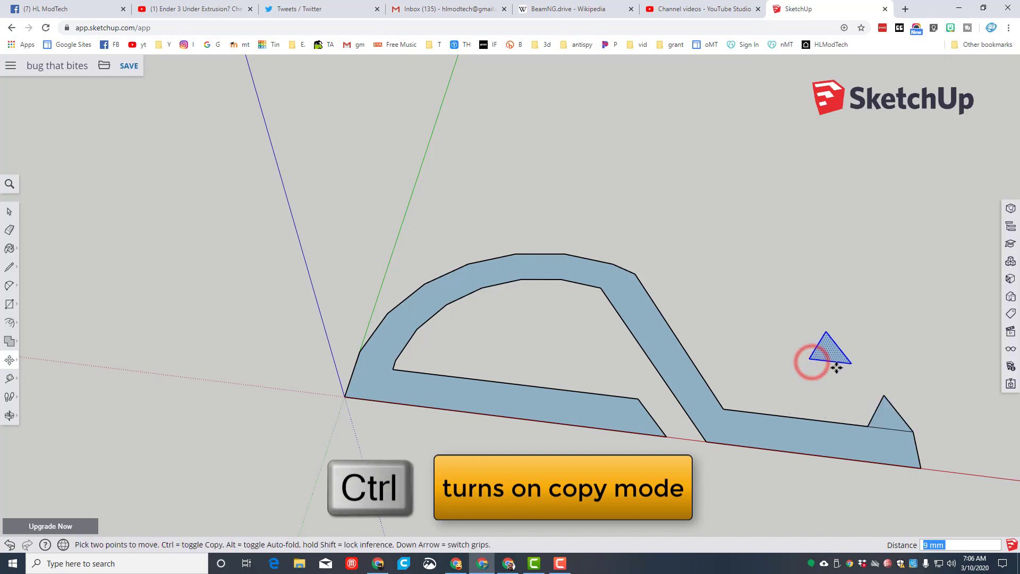
pyautogui.scroll(1, 866, 359)
pyautogui.click(854, 360)
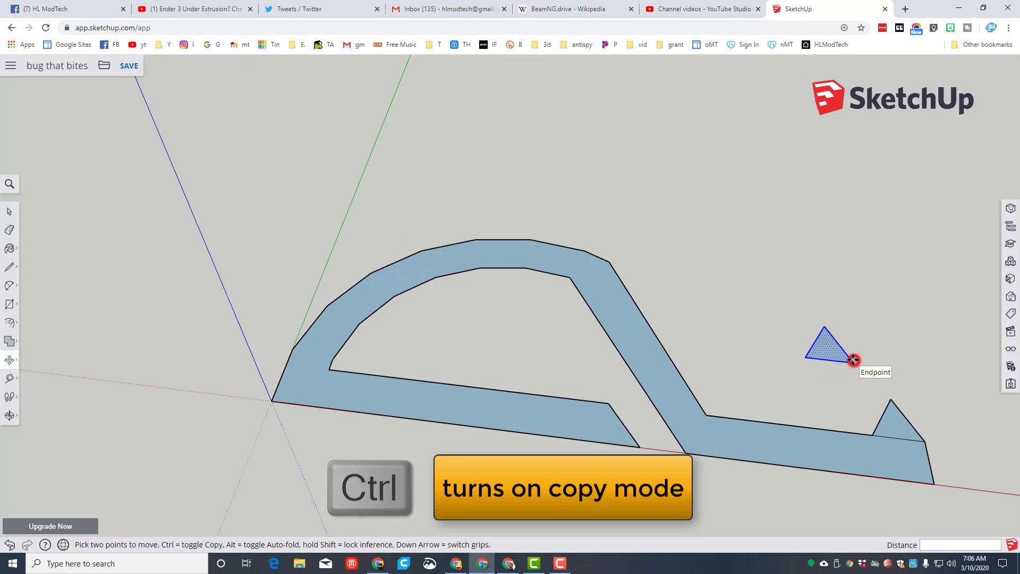
pyautogui.click(870, 430)
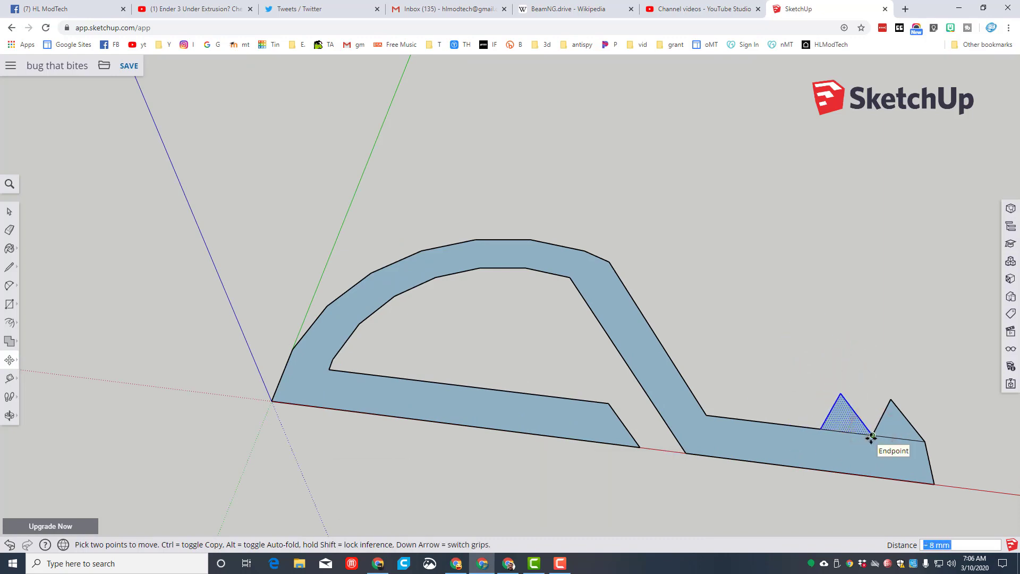
# Copy two more teeth along the slab edge, making four in a row.
pyautogui.click(872, 436)
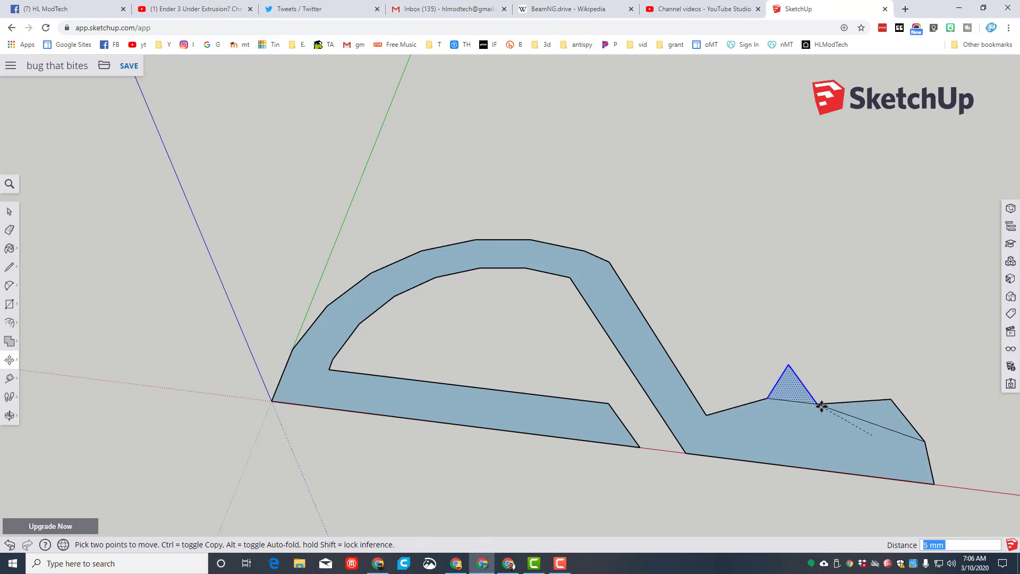
pyautogui.press('ctrl')
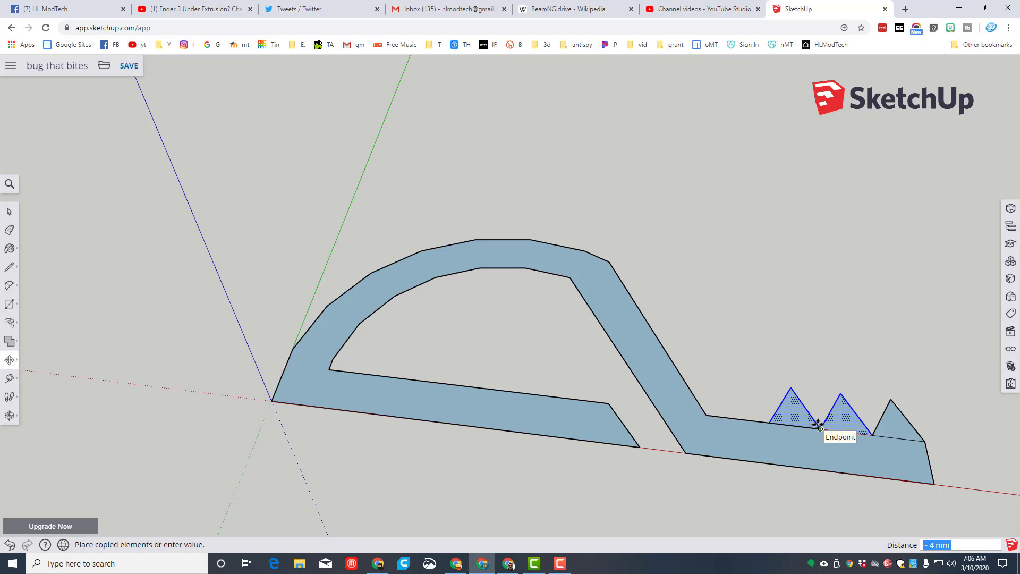
pyautogui.scroll(5, 818, 425)
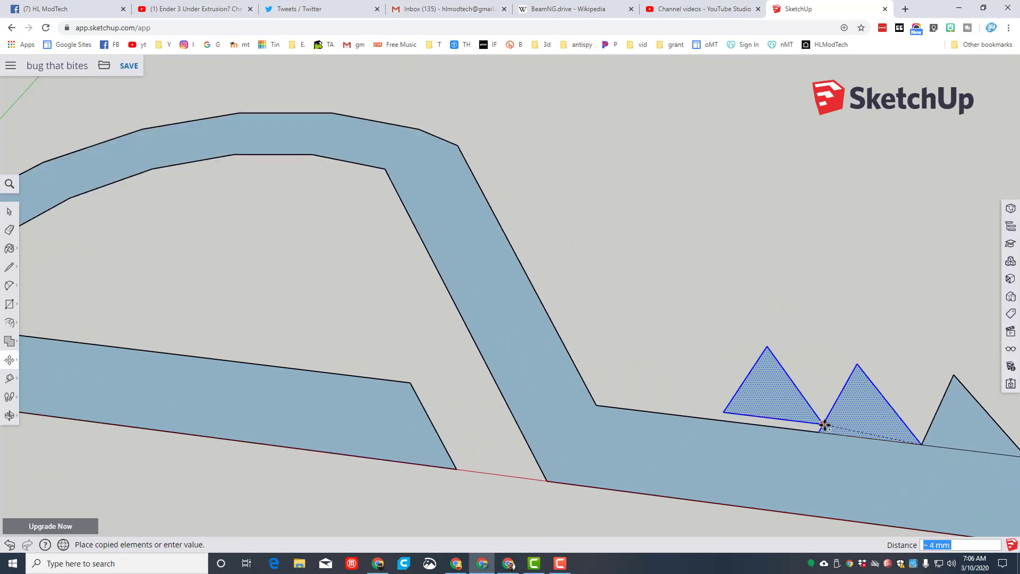
pyautogui.click(818, 430)
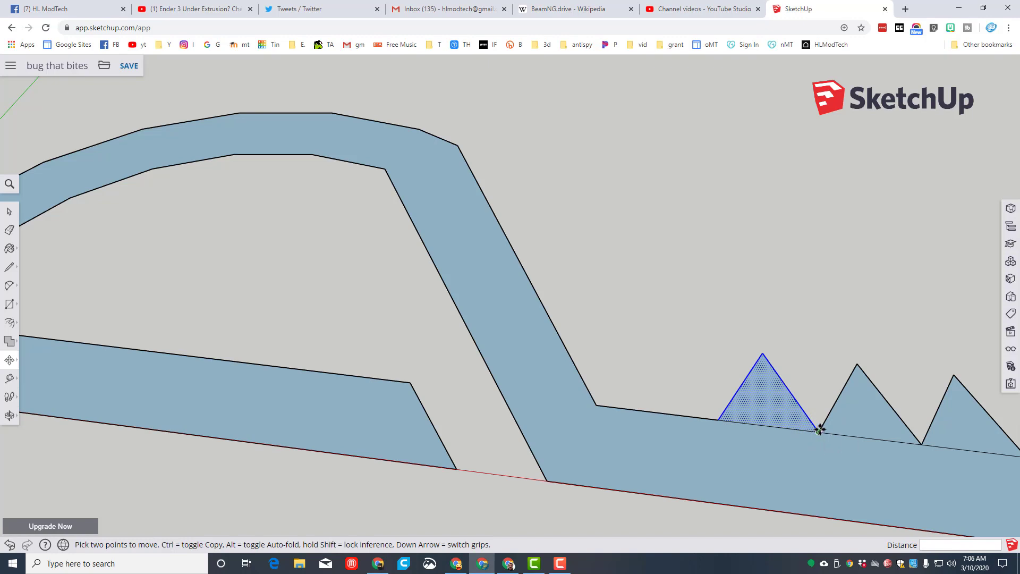
pyautogui.click(819, 429)
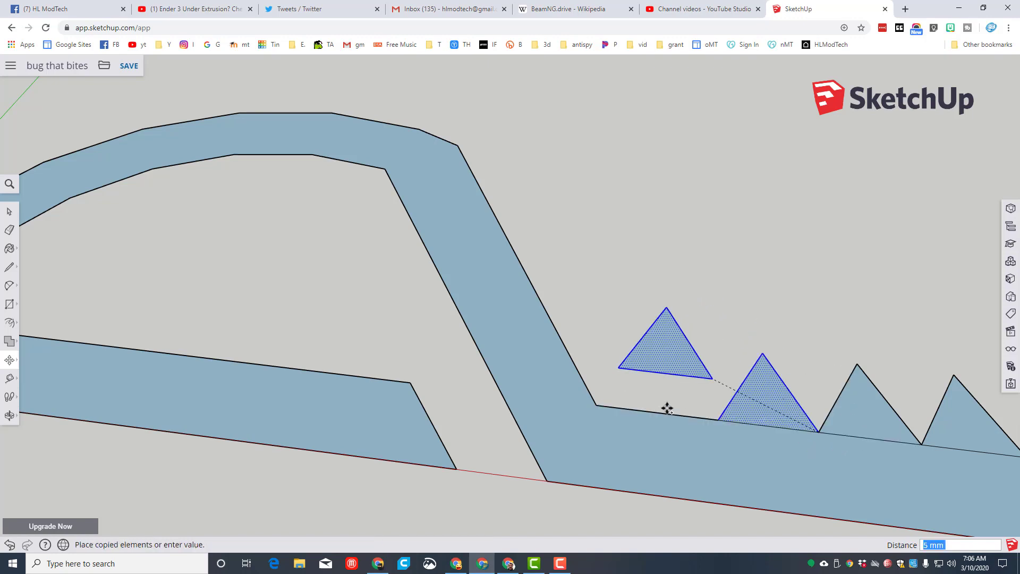
pyautogui.click(718, 419)
pyautogui.scroll(-1, 719, 419)
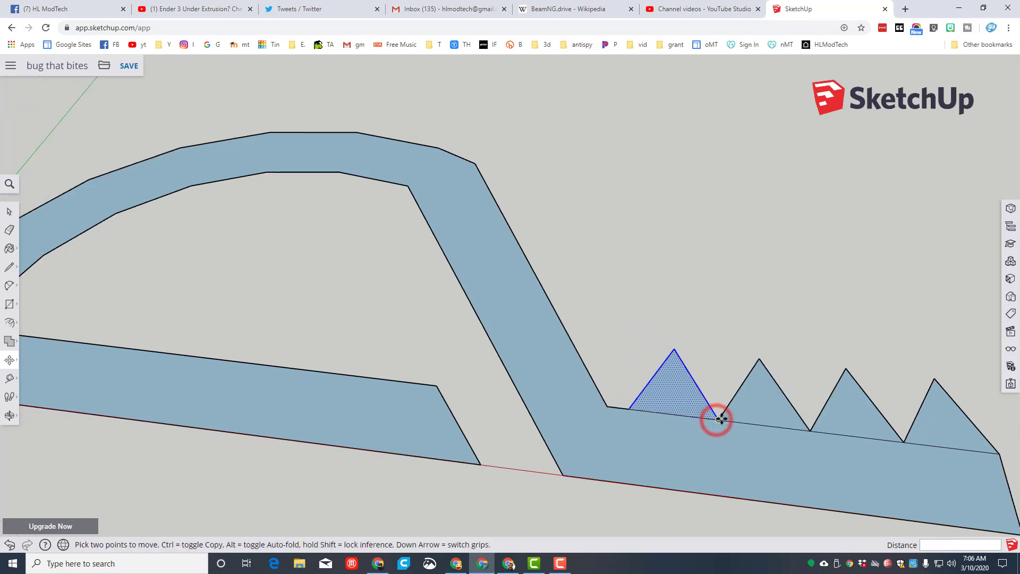
pyautogui.scroll(-2, 720, 419)
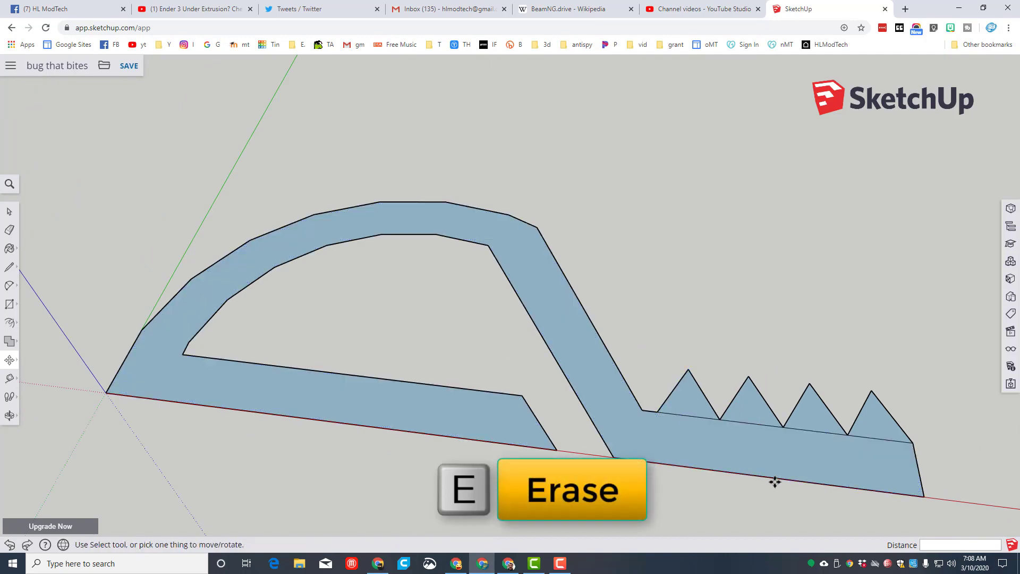
# Erase the four seam lines under the teeth so the teeth and strip form one serrated face.
pyautogui.press('e')
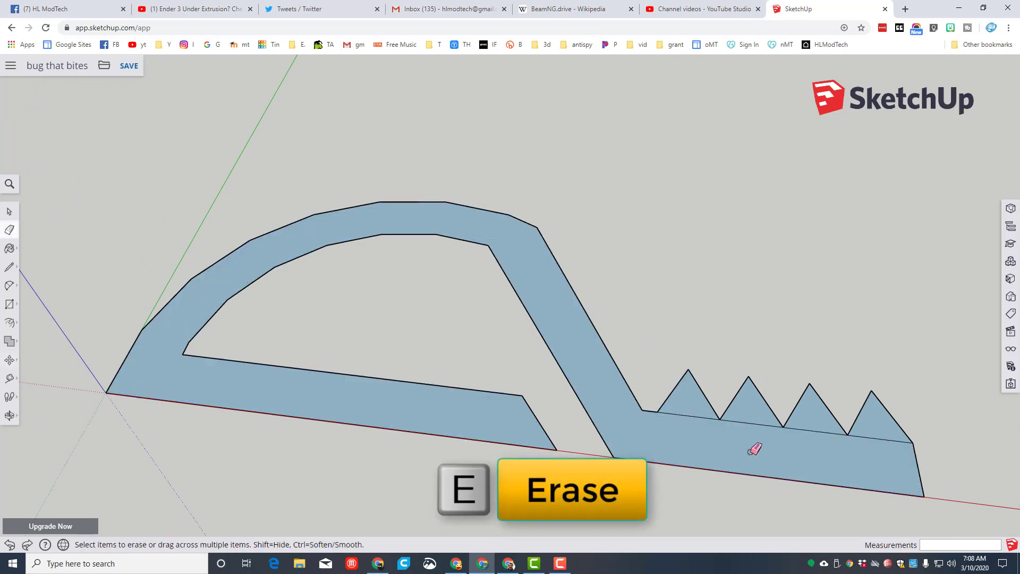
pyautogui.click(687, 414)
pyautogui.click(736, 420)
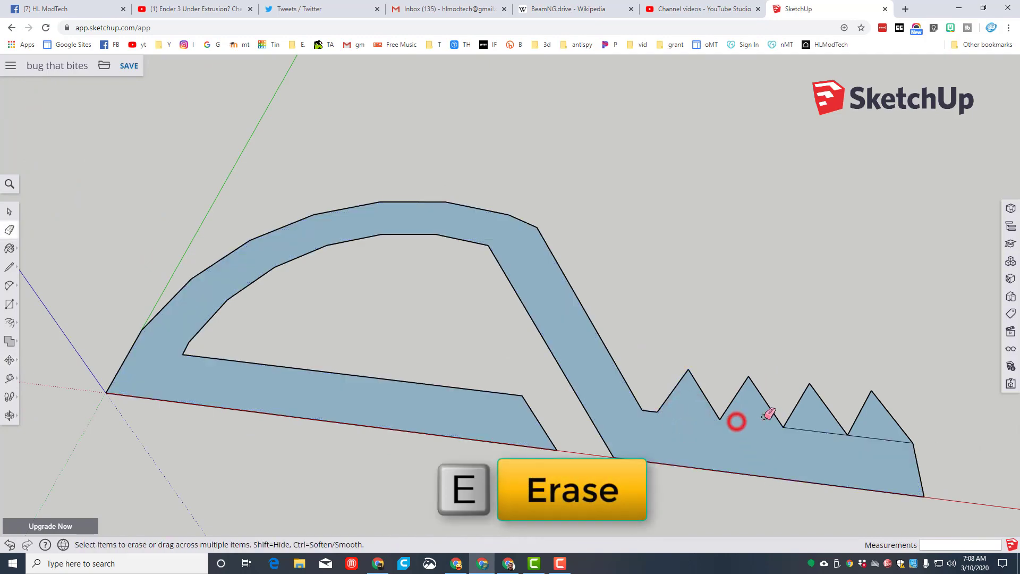
pyautogui.click(823, 432)
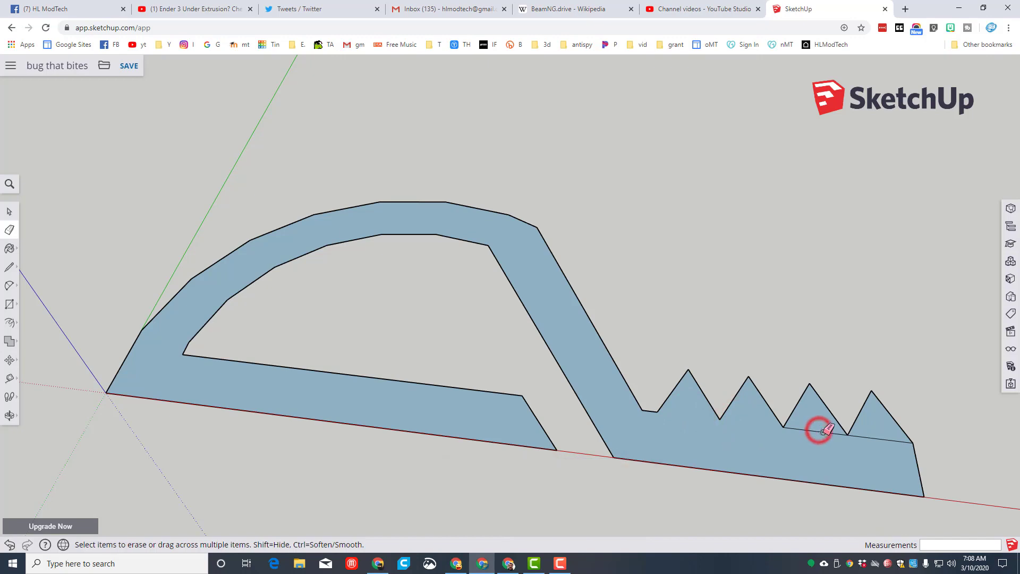
pyautogui.click(871, 437)
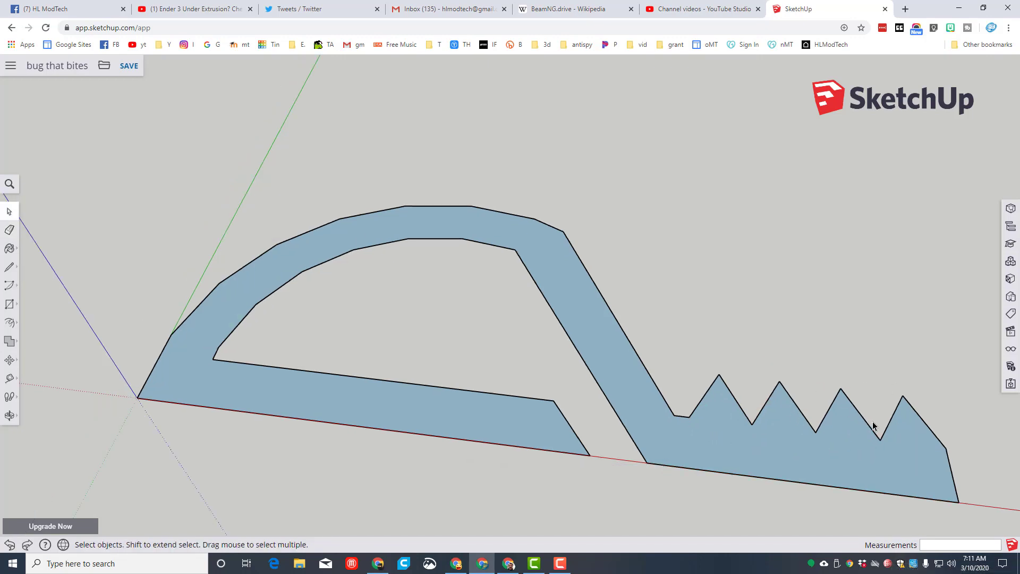
# Copy the last notch's V-shaped edge pair to sit just above that notch.
pyautogui.click(889, 424)
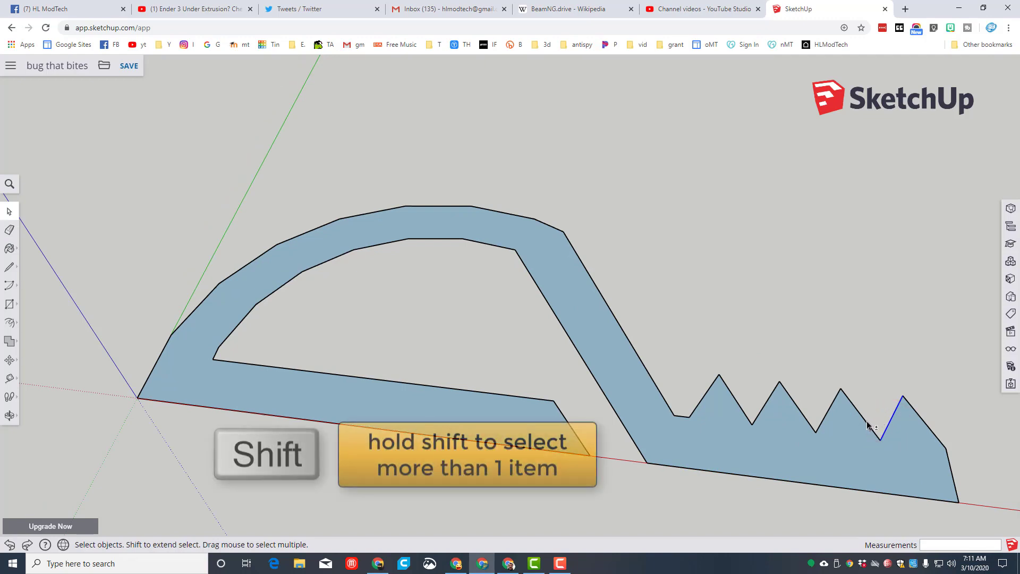
pyautogui.keyDown('shift'); pyautogui.click(866, 421); pyautogui.keyUp('shift')
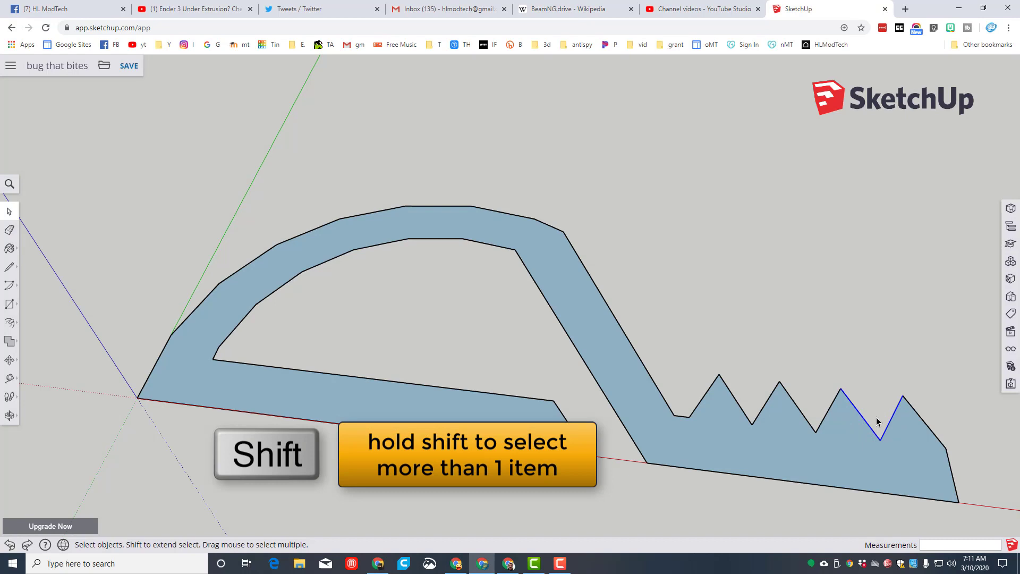
pyautogui.press('m')
pyautogui.click(902, 394)
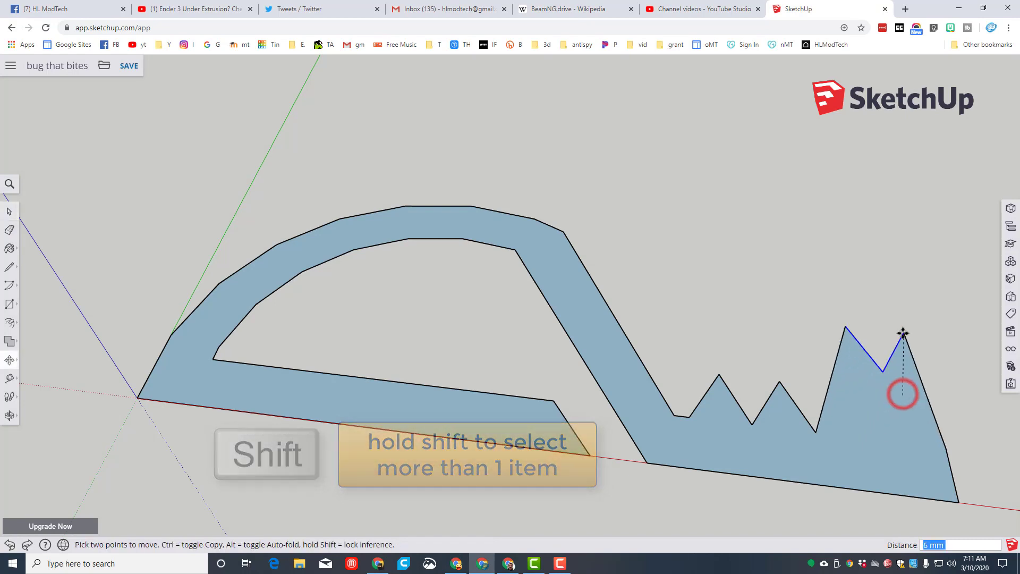
pyautogui.press('ctrl')
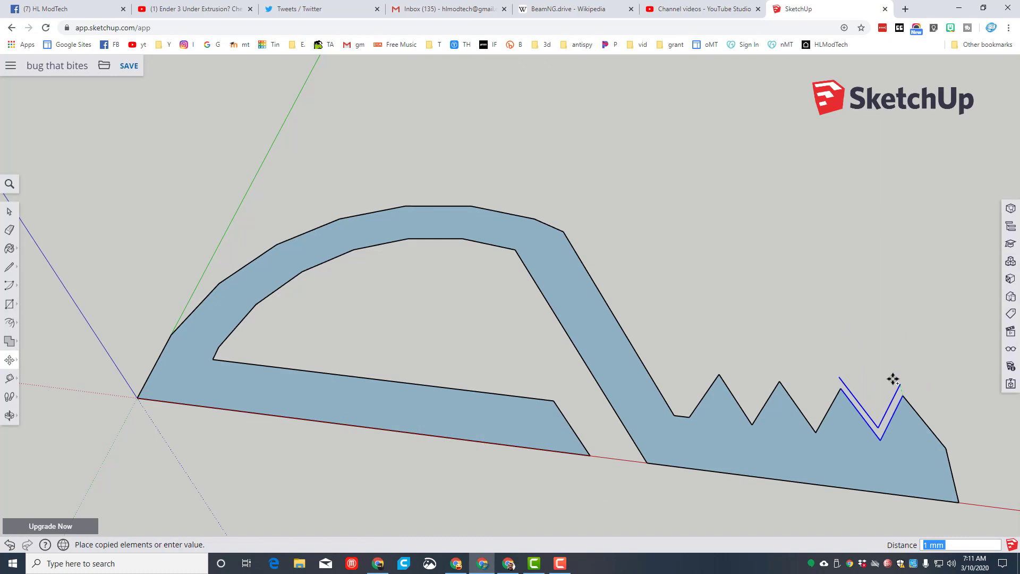
pyautogui.click(895, 380)
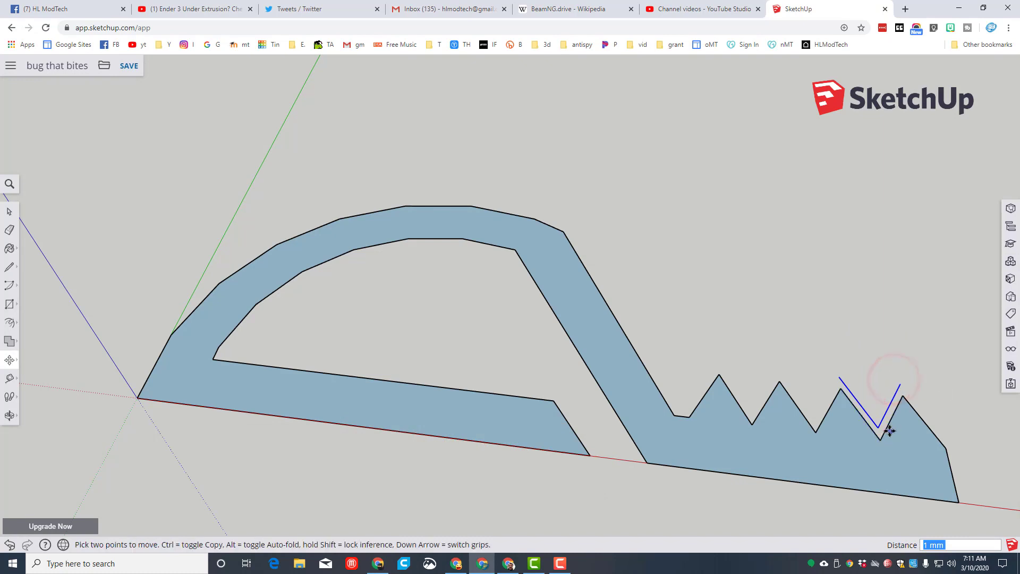
pyautogui.scroll(2, 886, 433)
pyautogui.scroll(-1, 896, 385)
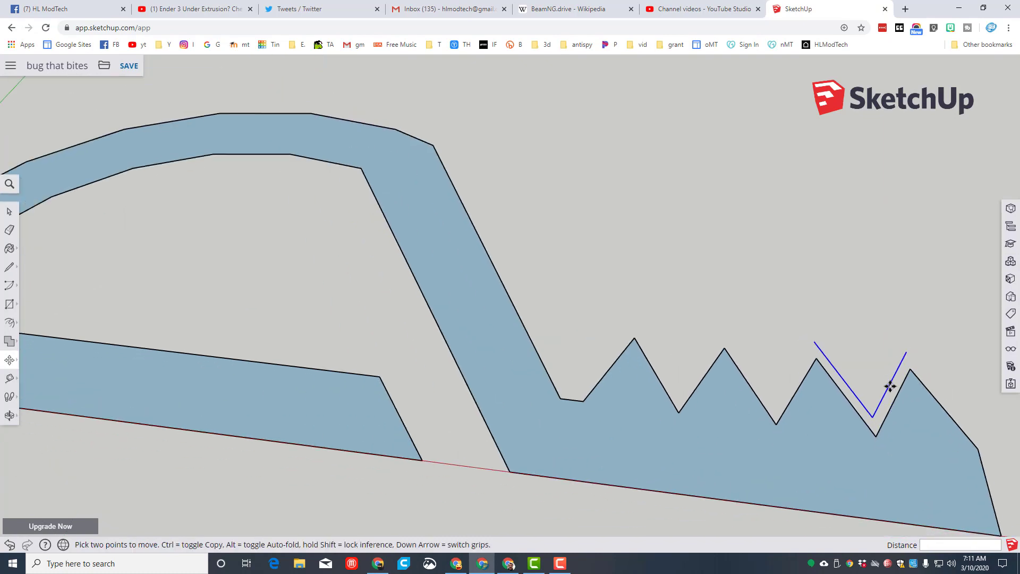
# Chain three more V copies endpoint-to-endpoint over the remaining teeth, about 4 mm above them.
pyautogui.click(910, 348)
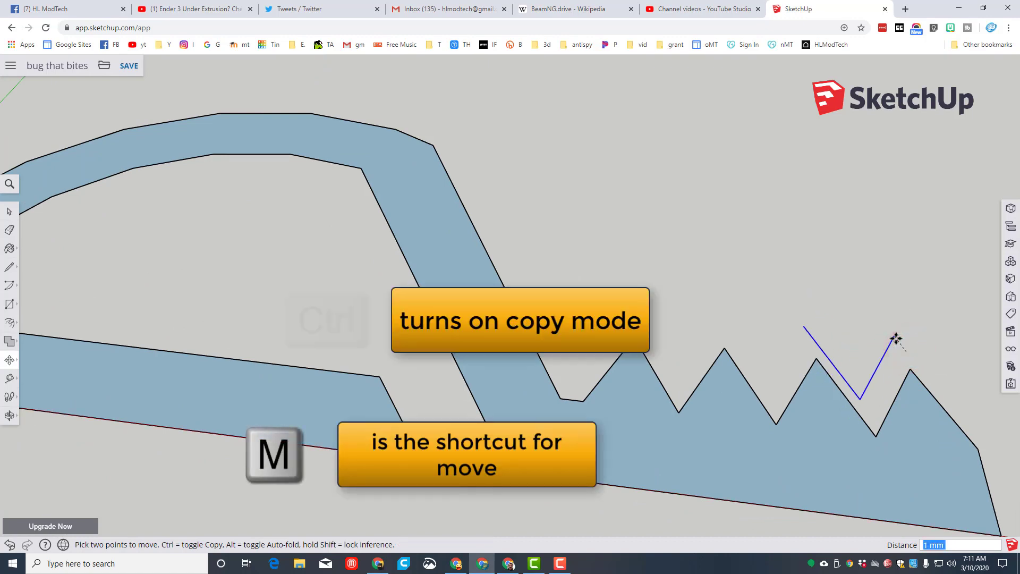
pyautogui.press('ctrl')
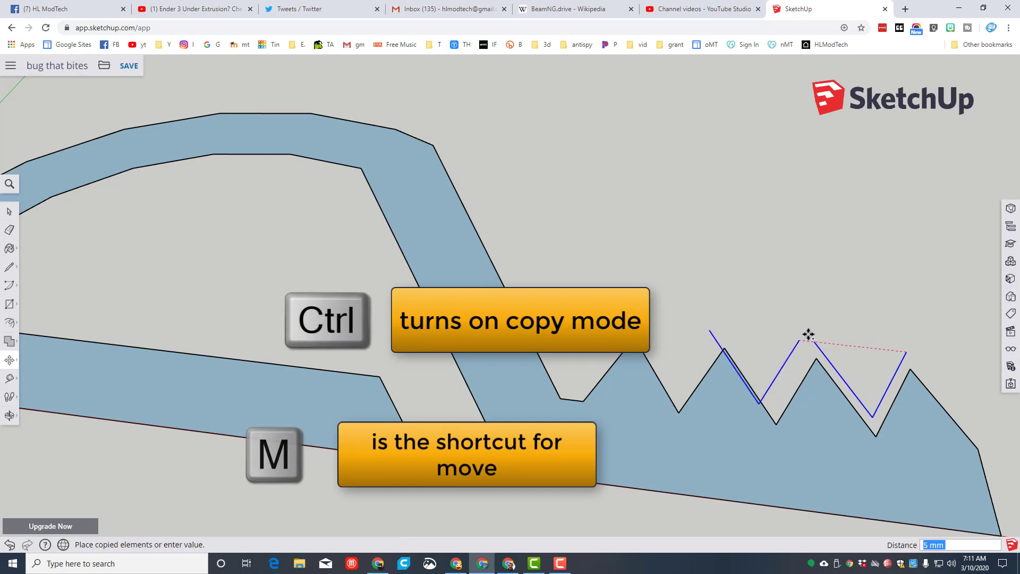
pyautogui.scroll(3, 809, 334)
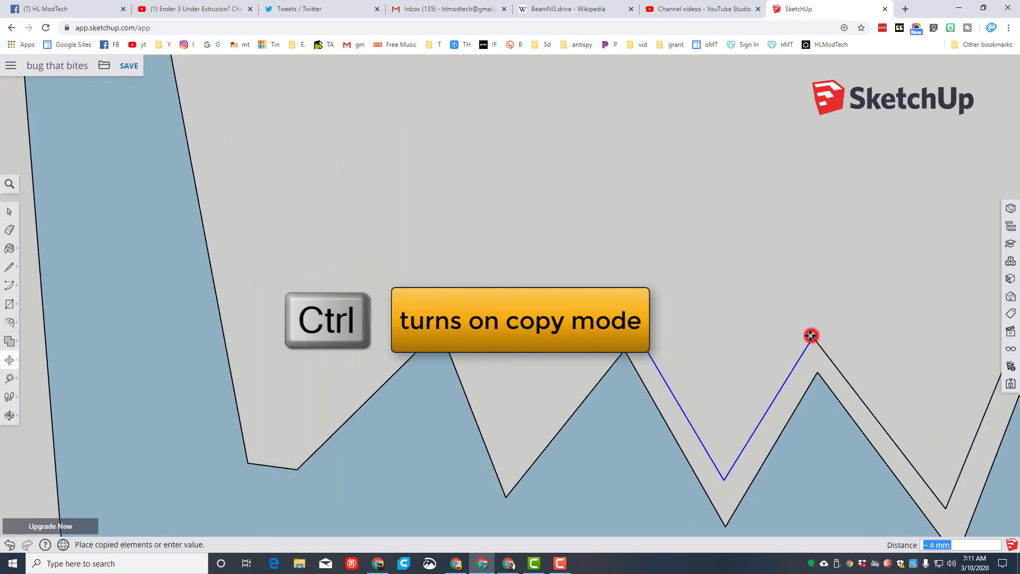
pyautogui.click(811, 336)
pyautogui.scroll(-2, 809, 335)
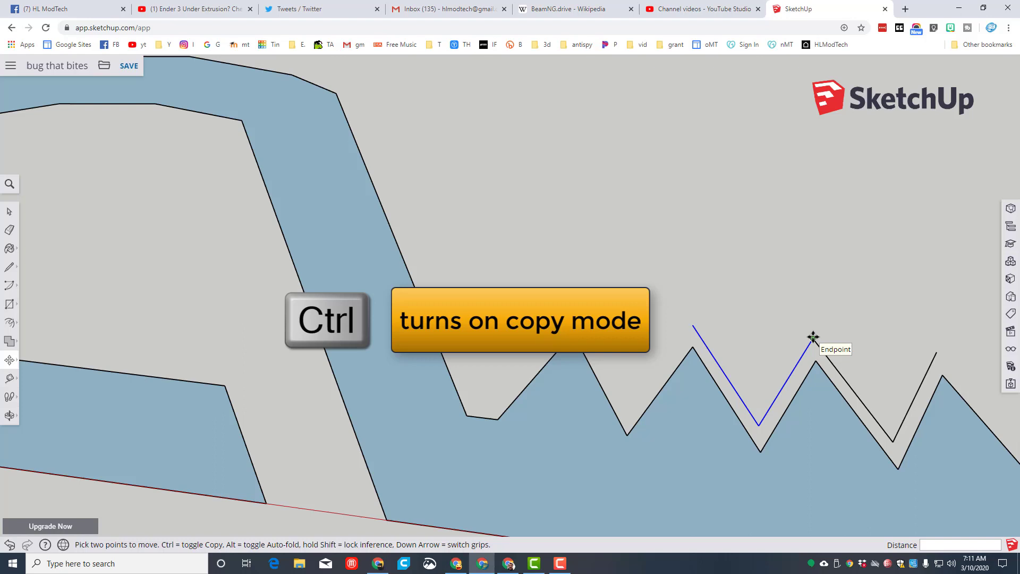
pyautogui.click(813, 338)
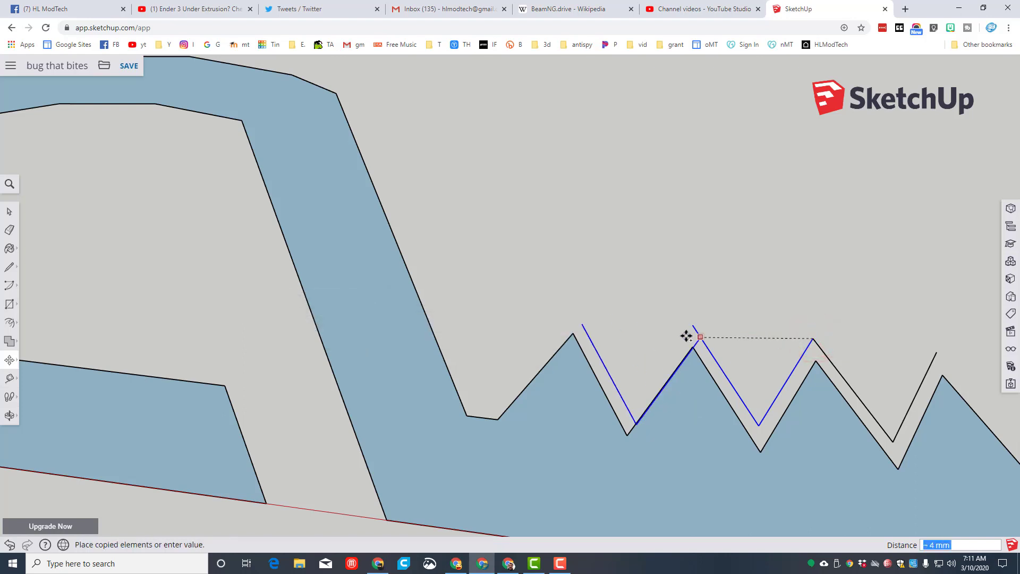
pyautogui.click(692, 327)
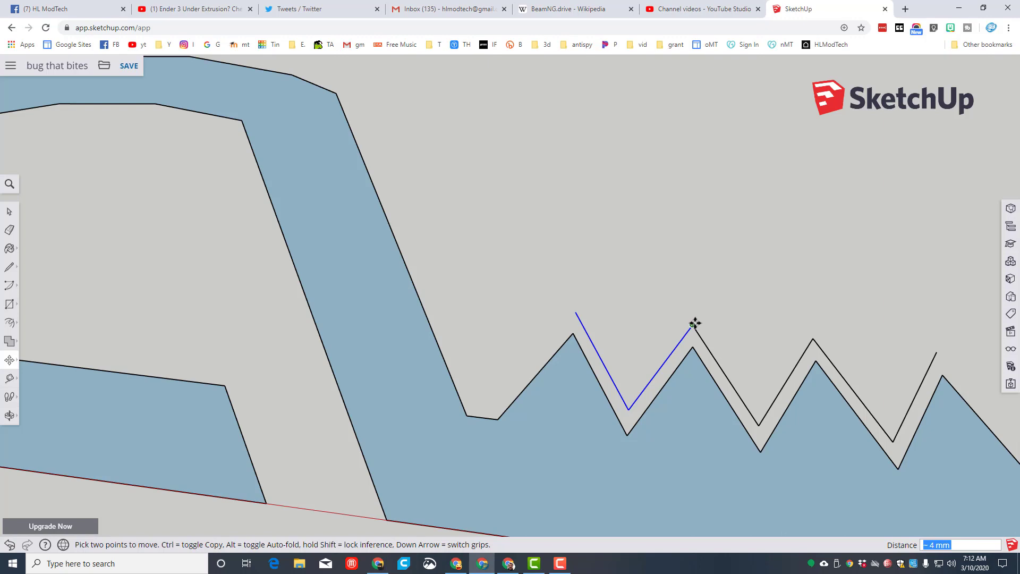
pyautogui.click(693, 323)
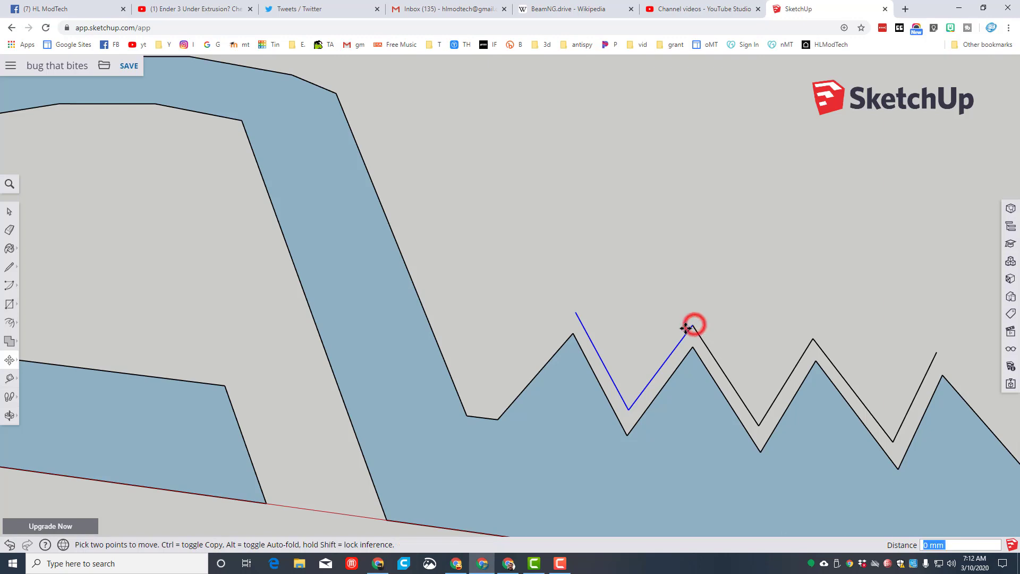
pyautogui.click(575, 315)
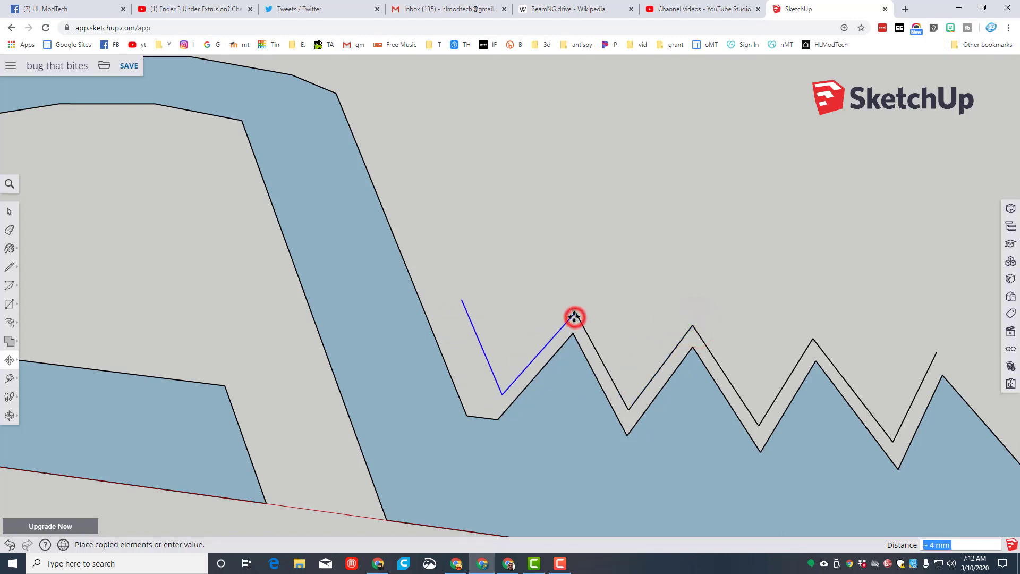
pyautogui.scroll(-4, 574, 315)
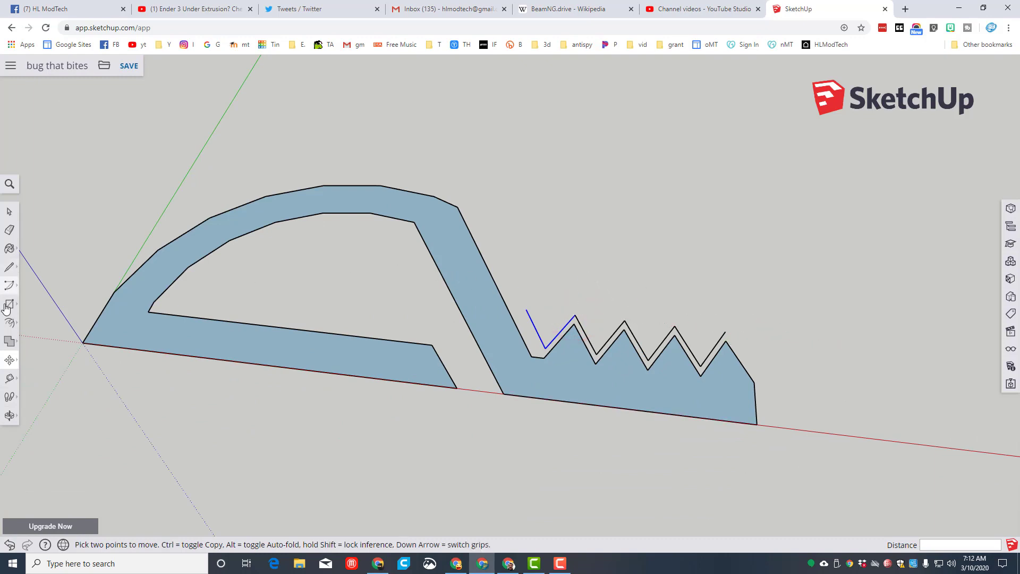
# Draw a centre arc from the zigzag's right end over the neck, then close it with a line.
pyautogui.click(9, 285)
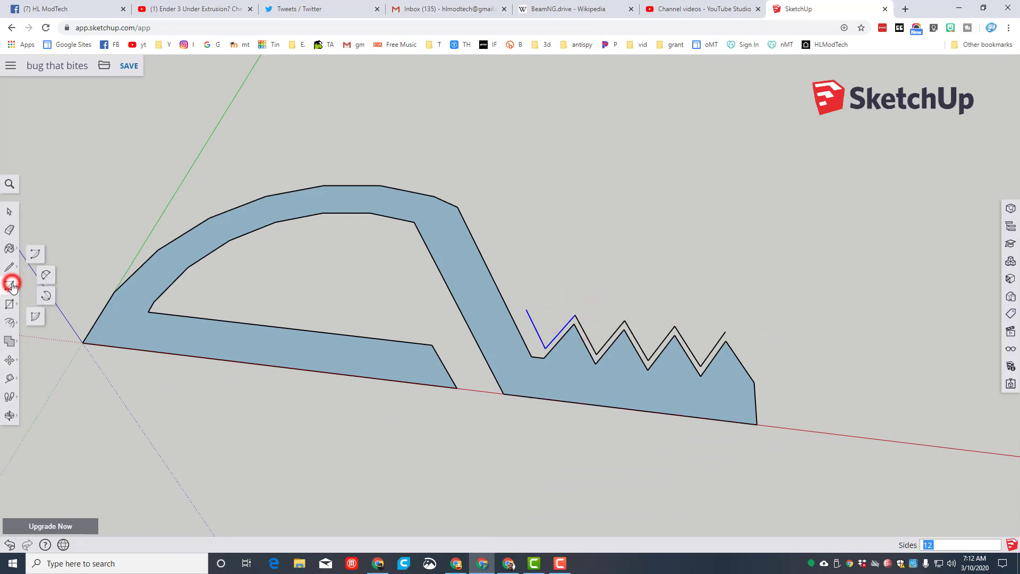
pyautogui.click(31, 251)
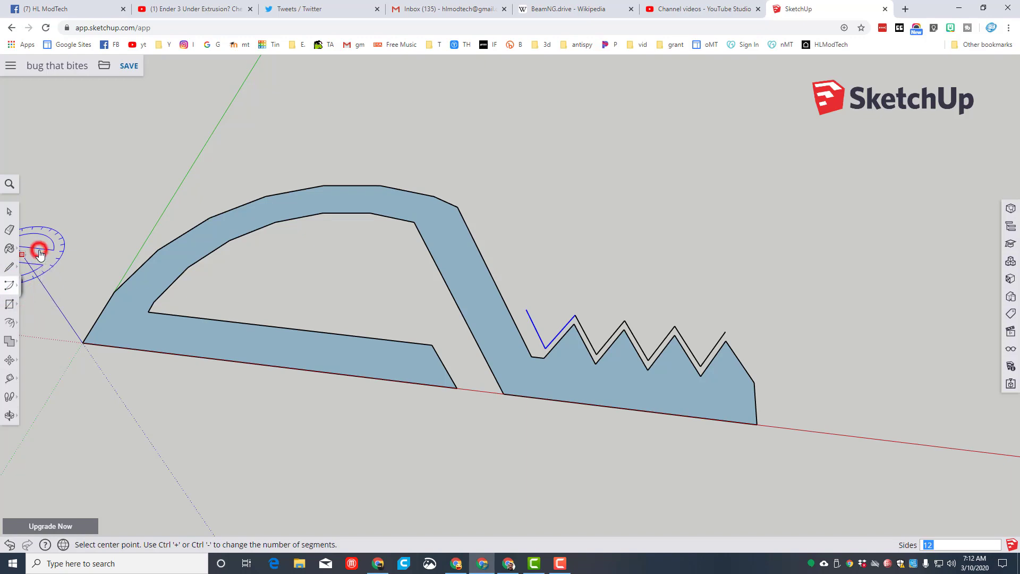
pyautogui.click(526, 309)
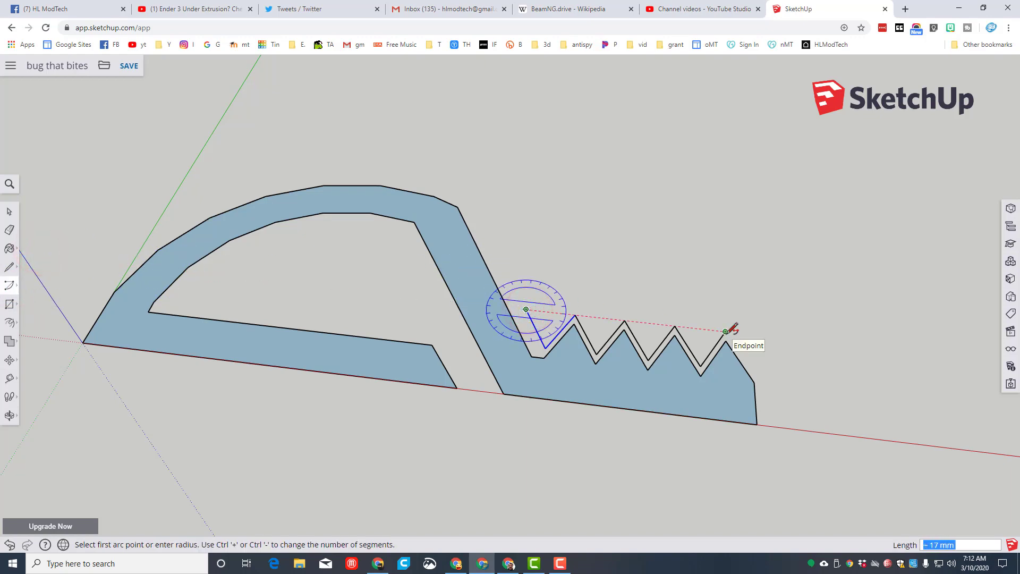
pyautogui.click(725, 331)
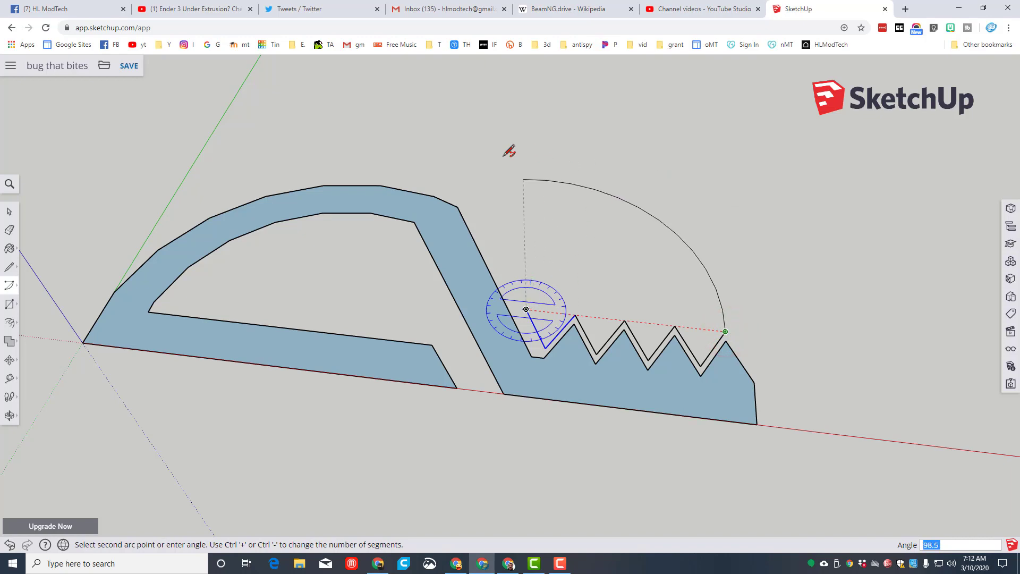
pyautogui.click(466, 185)
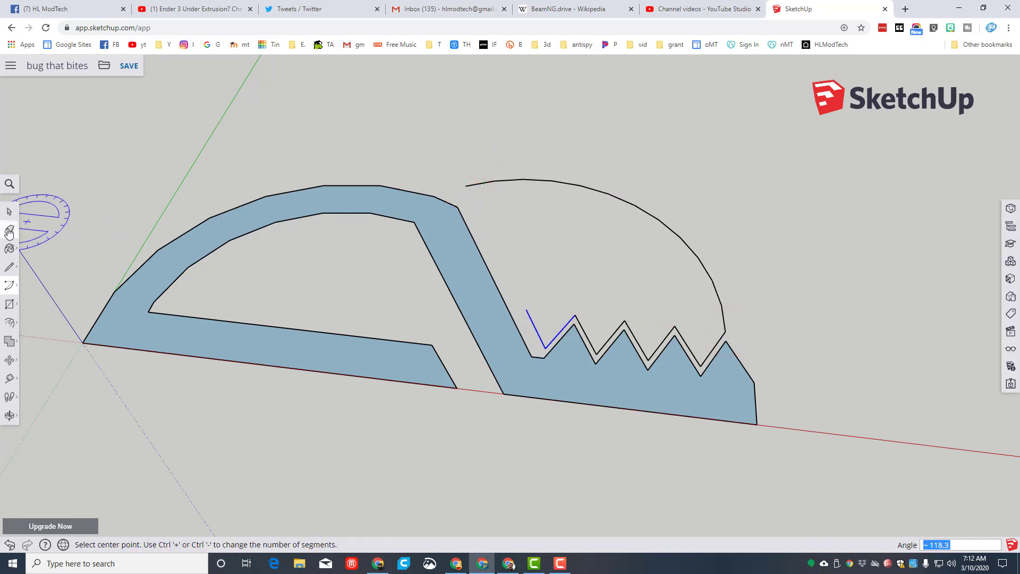
pyautogui.click(9, 267)
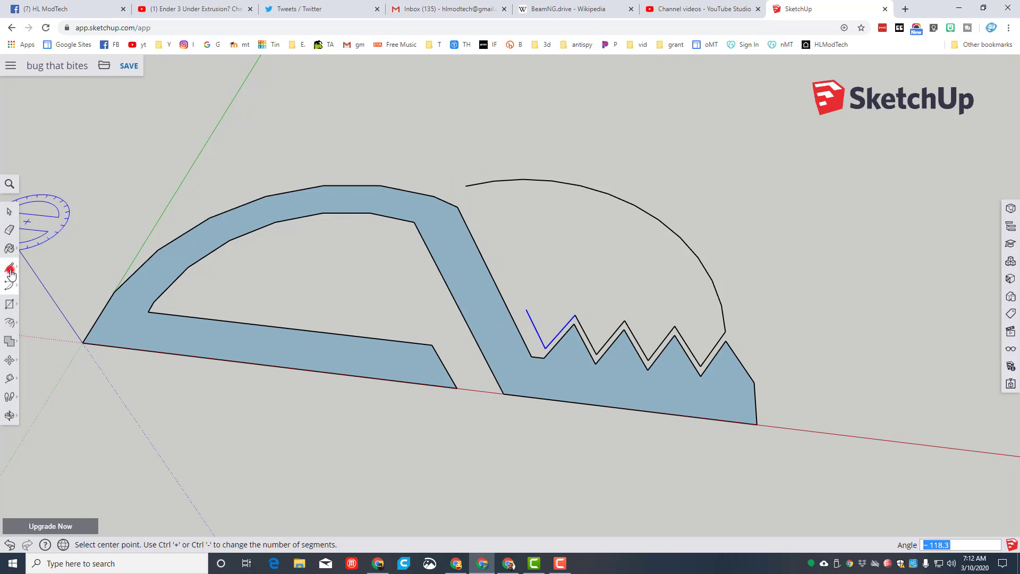
pyautogui.click(466, 185)
pyautogui.click(527, 311)
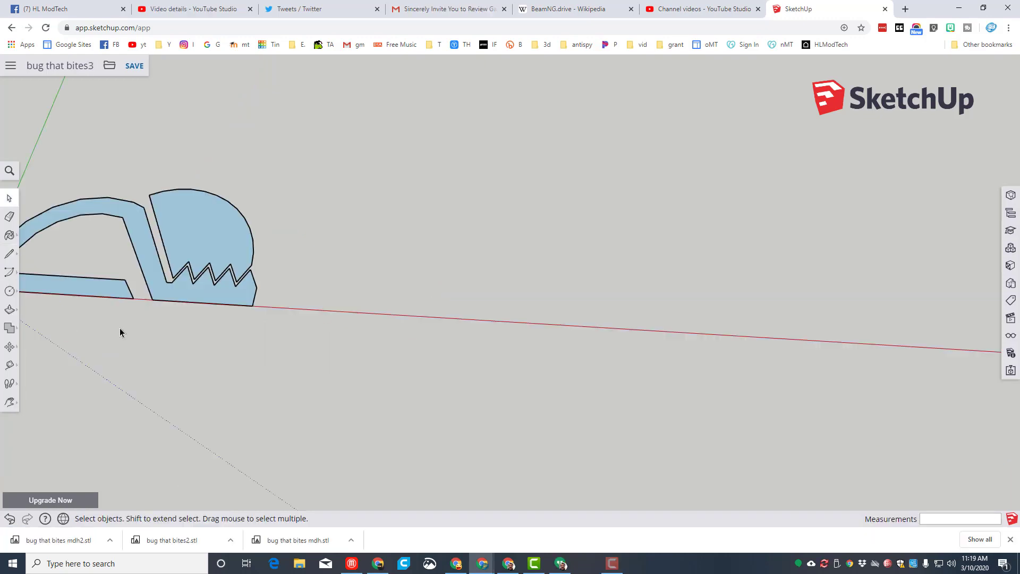
pyautogui.scroll(-4, 120, 328)
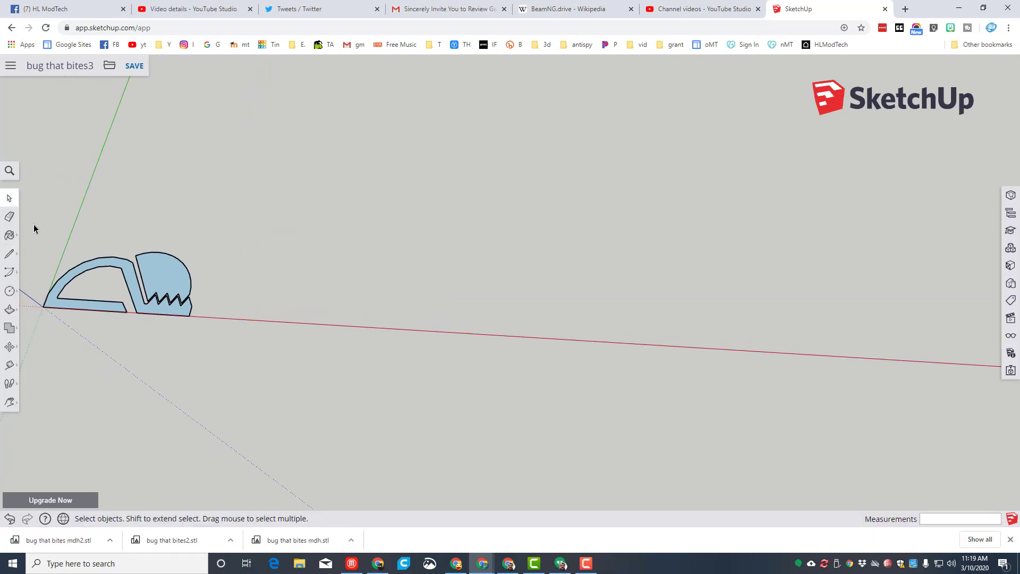
# Window-select the bug profile and copy it twice to the right along the red axis, 69 mm apart.
pyautogui.click(9, 198)
pyautogui.moveTo(50, 206)
pyautogui.mouseDown()
pyautogui.moveTo(59, 319)
pyautogui.moveTo(38, 213)
pyautogui.mouseUp()
pyautogui.moveTo(37, 282); pyautogui.dragTo(233, 362)
pyautogui.press('m')
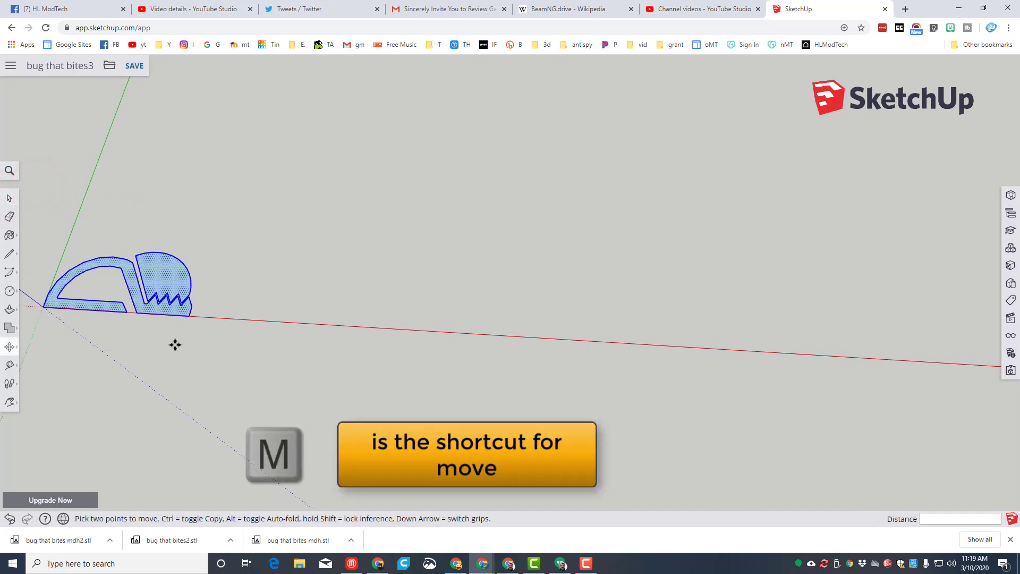
pyautogui.click(46, 305)
pyautogui.press('ctrl')
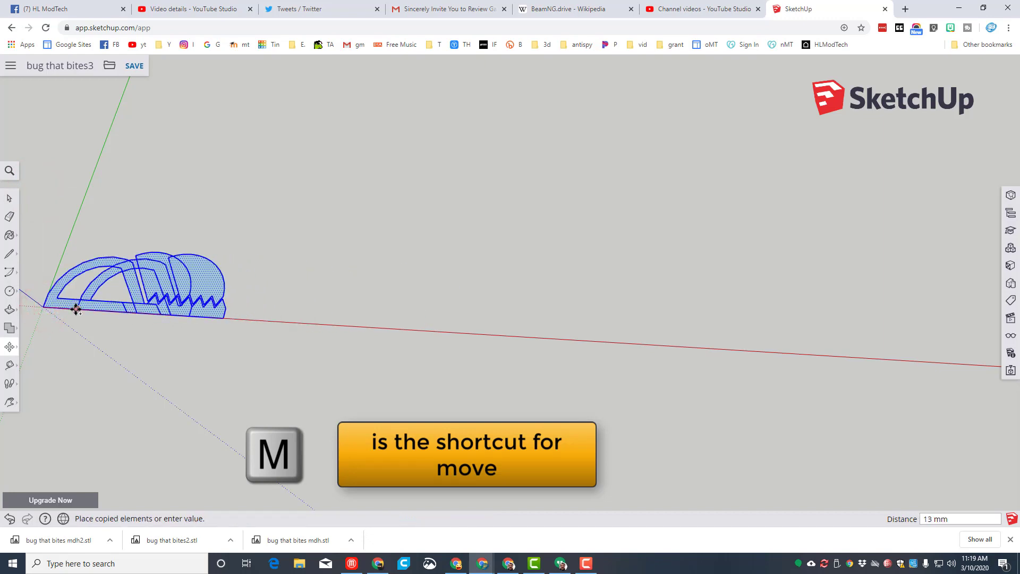
pyautogui.click(223, 317)
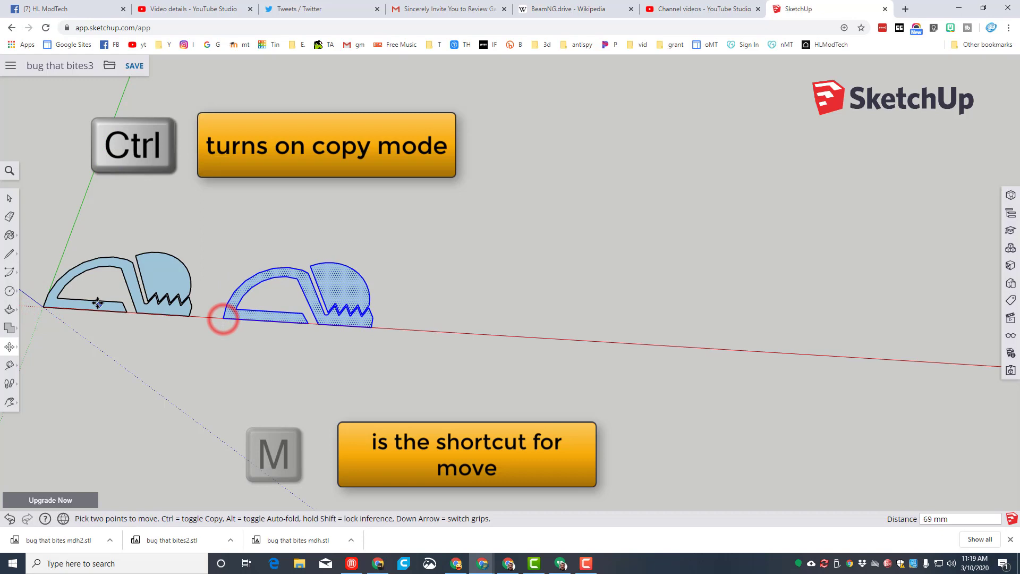
pyautogui.click(221, 318)
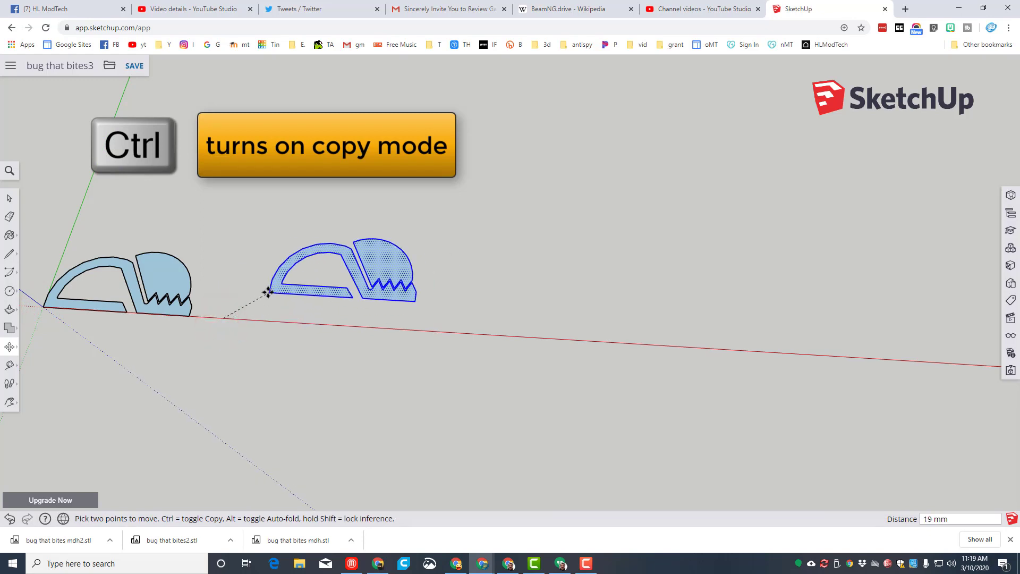
pyautogui.press('ctrl')
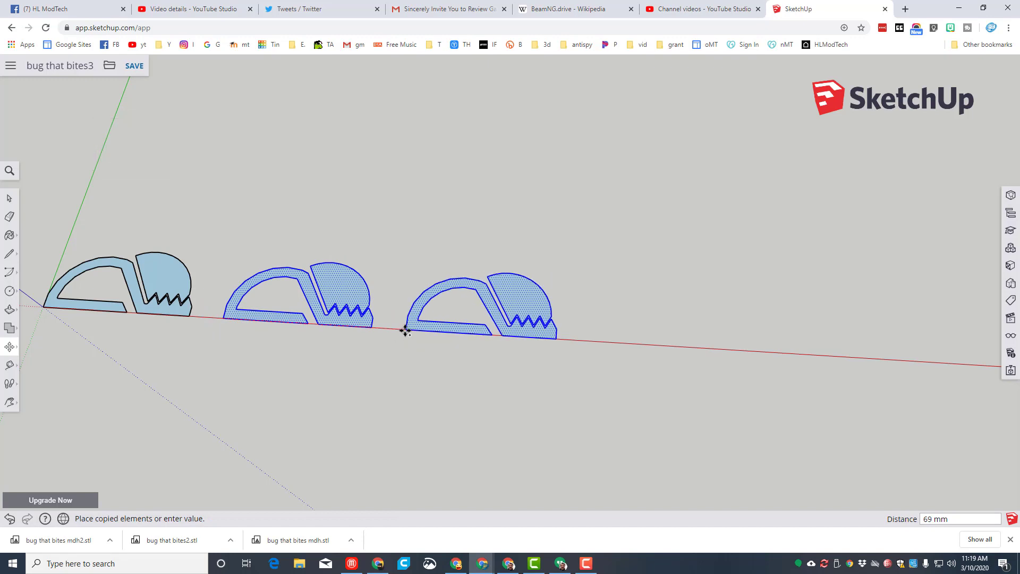
pyautogui.click(399, 329)
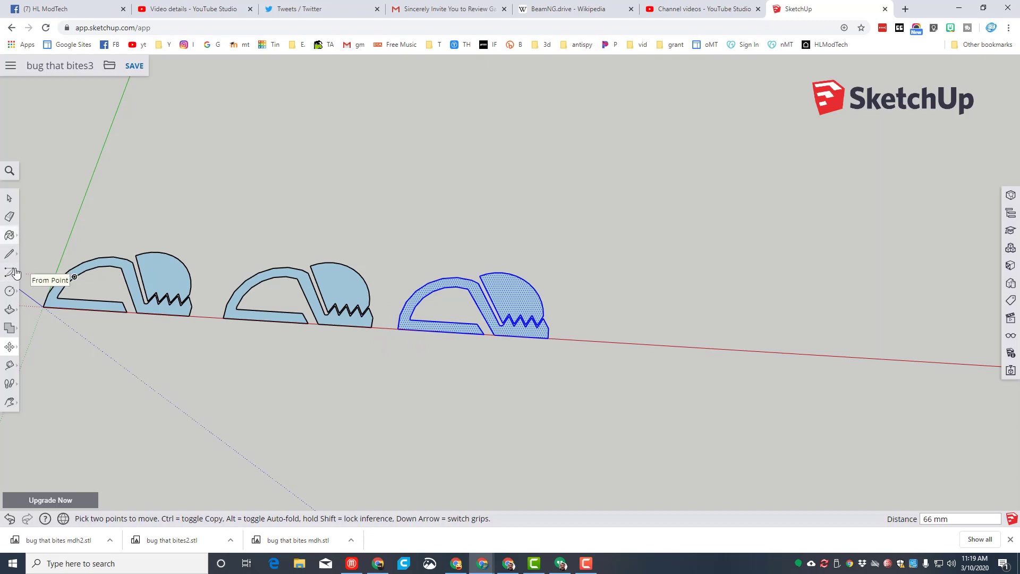
pyautogui.click(9, 291)
pyautogui.click(53, 290)
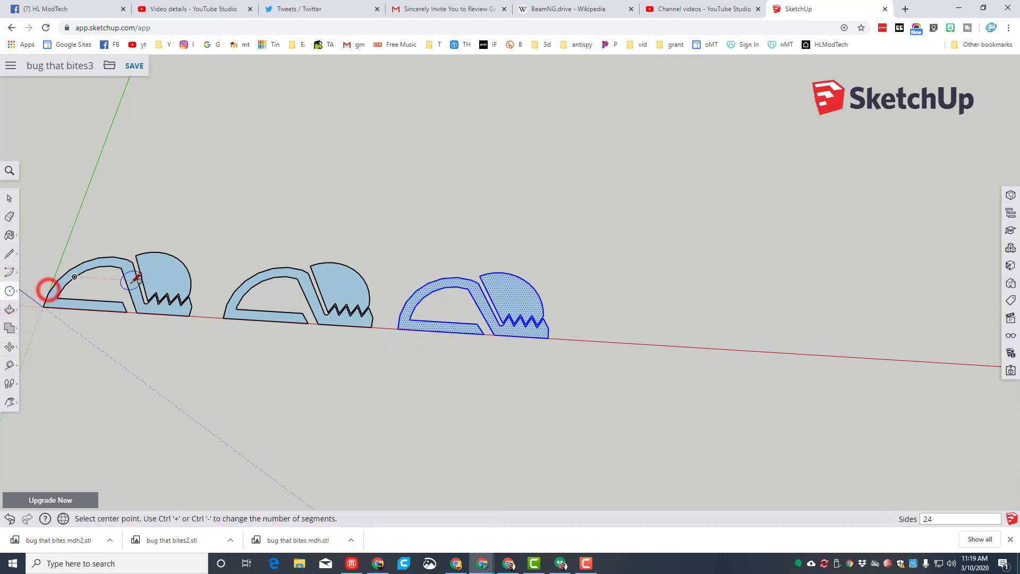
pyautogui.scroll(3, 159, 260)
pyautogui.click(154, 260)
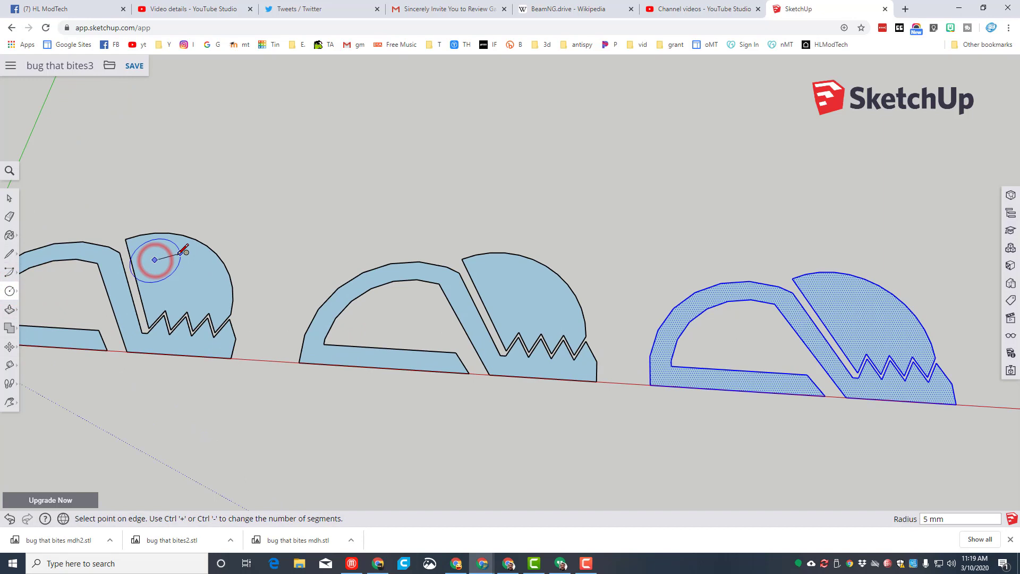
pyautogui.click(174, 253)
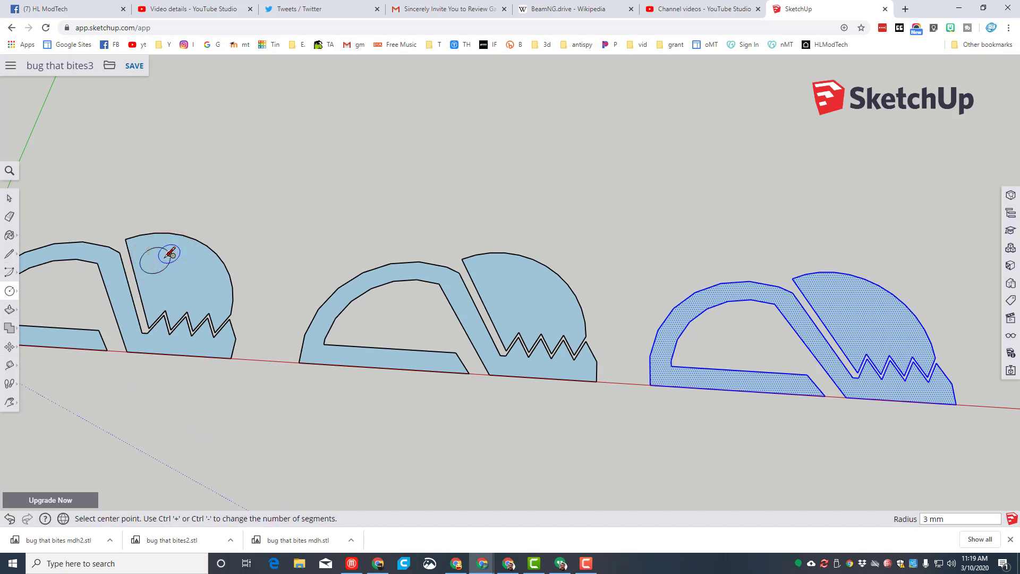
pyautogui.press('space')
pyautogui.click(153, 263)
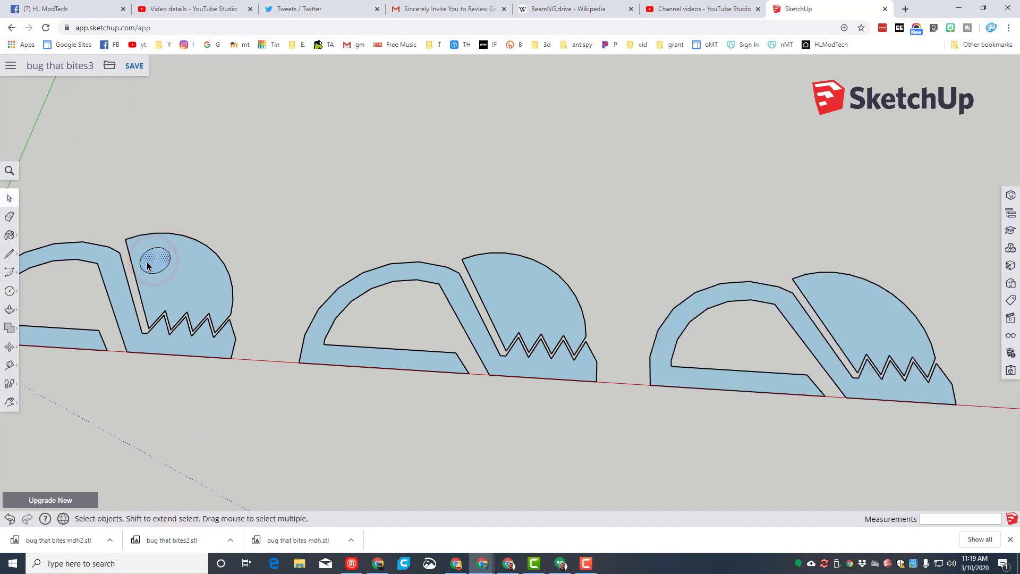
pyautogui.scroll(-2, 157, 265)
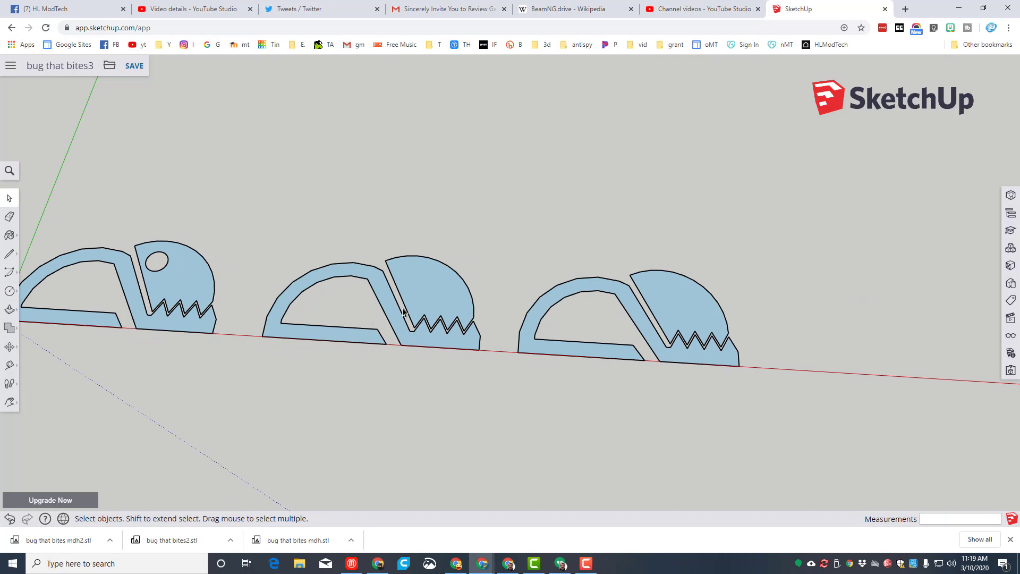
pyautogui.scroll(2, 406, 297)
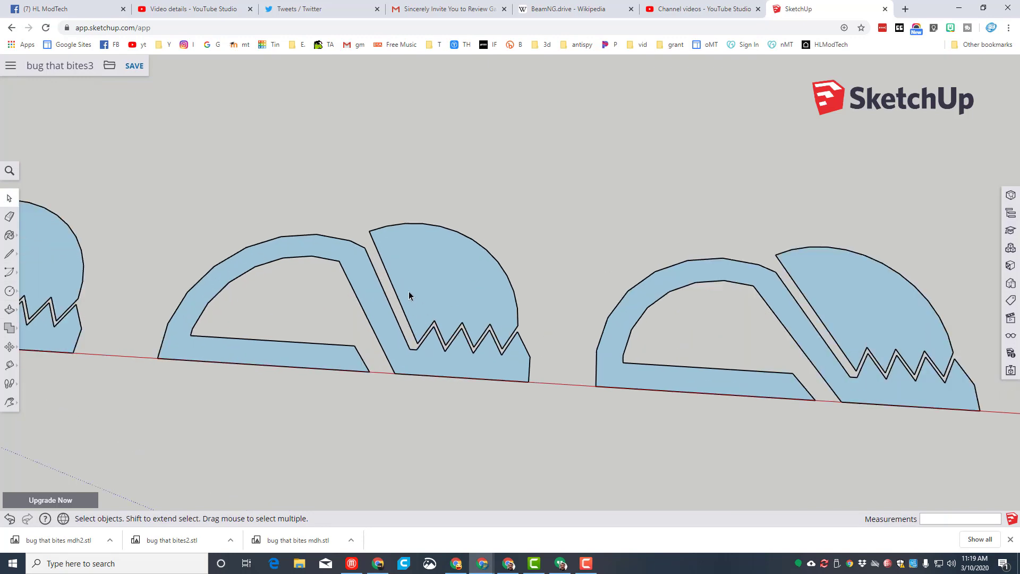
# Draw two cut lines across both ends of the middle bug's connecting strip.
pyautogui.click(9, 253)
pyautogui.click(34, 248)
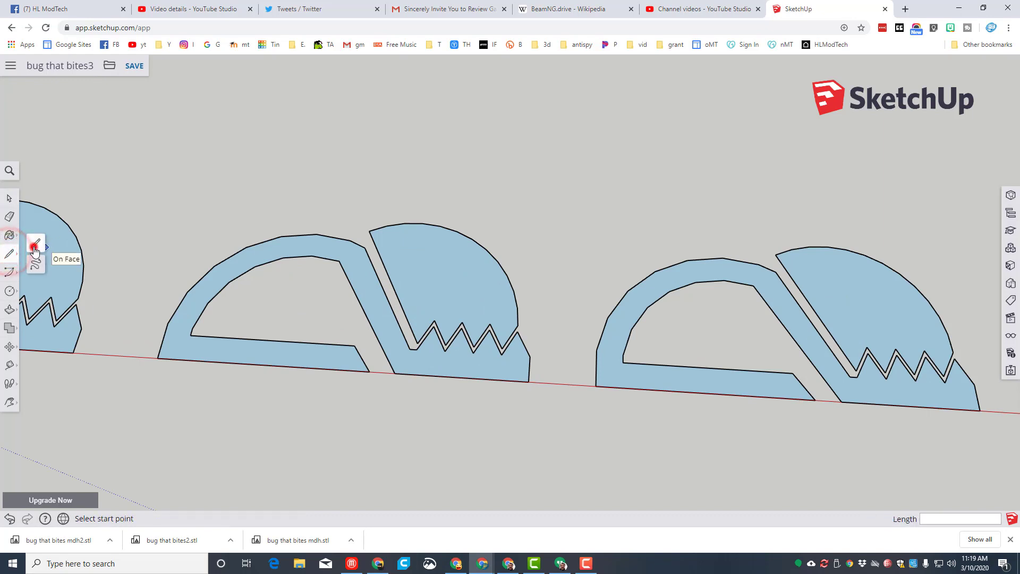
pyautogui.click(339, 261)
pyautogui.click(365, 248)
pyautogui.press('l')
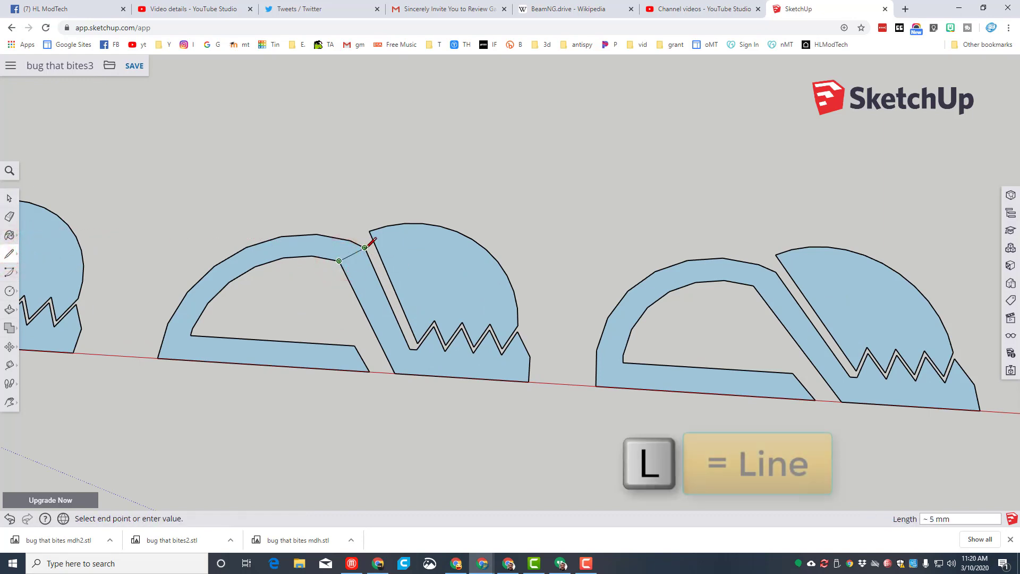
pyautogui.click(410, 348)
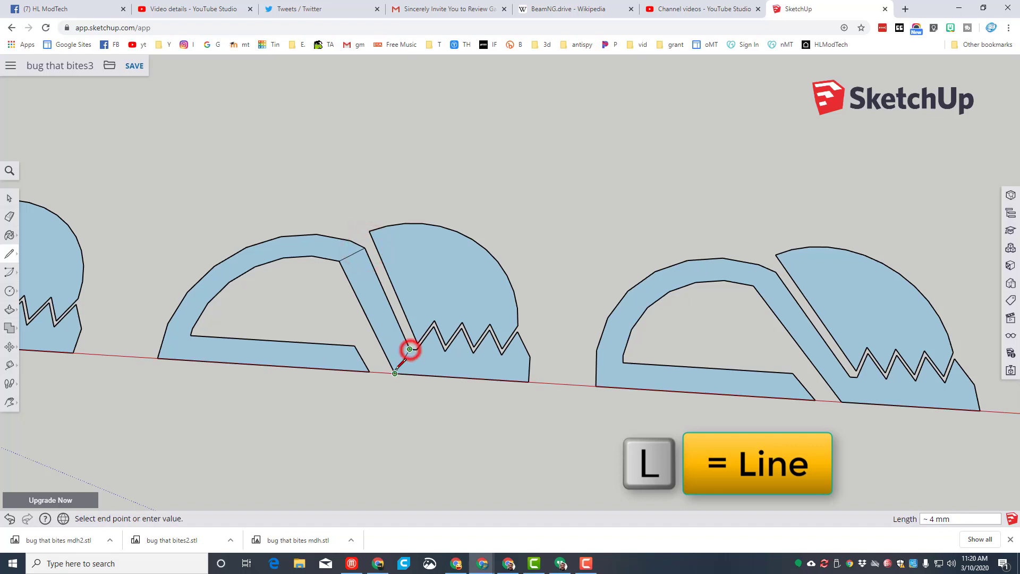
pyautogui.click(396, 373)
# Erase the middle strip's edges to open the gap, then save the model.
pyautogui.press('e')
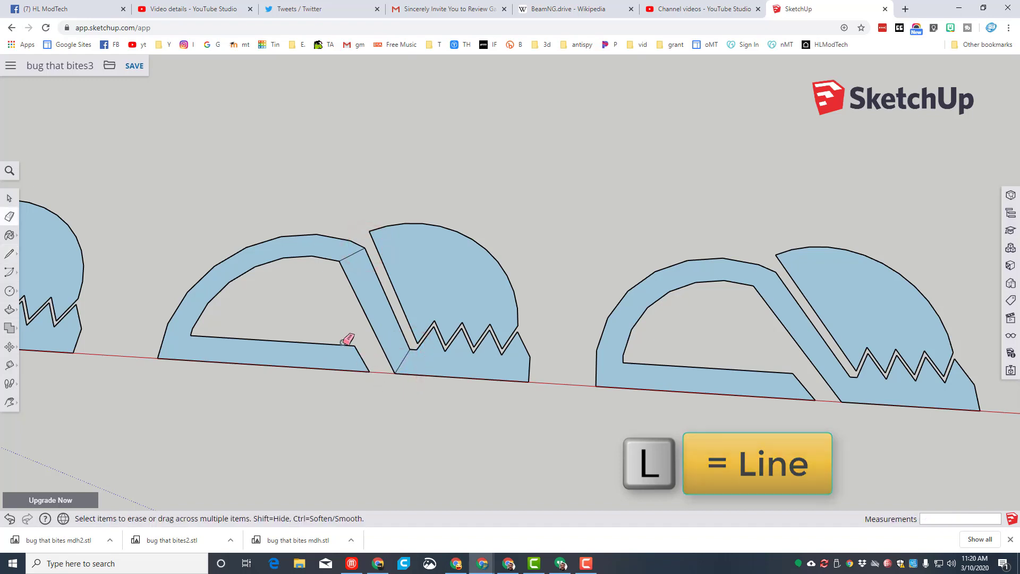
pyautogui.click(363, 308)
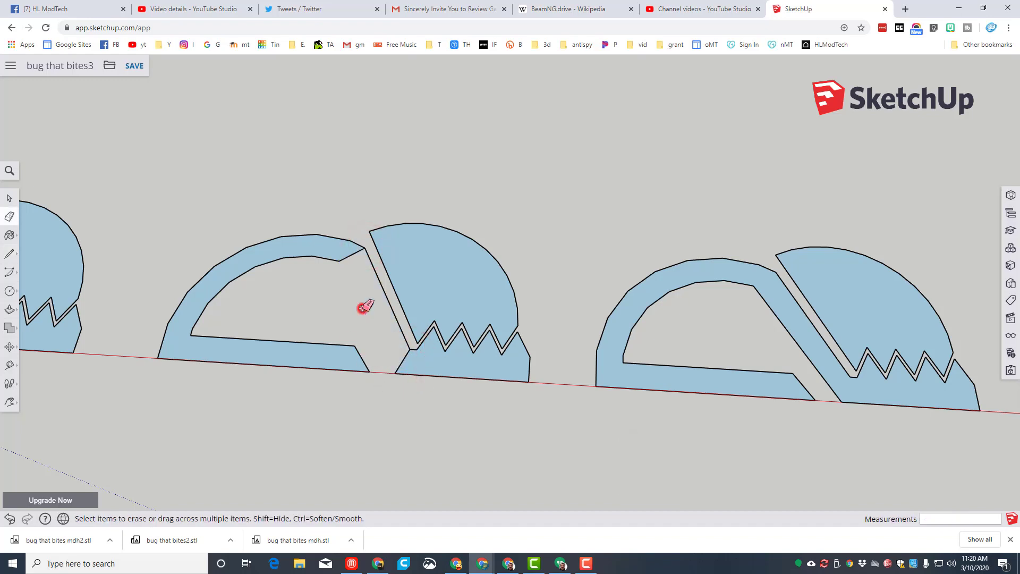
pyautogui.click(389, 298)
pyautogui.scroll(-2, 261, 320)
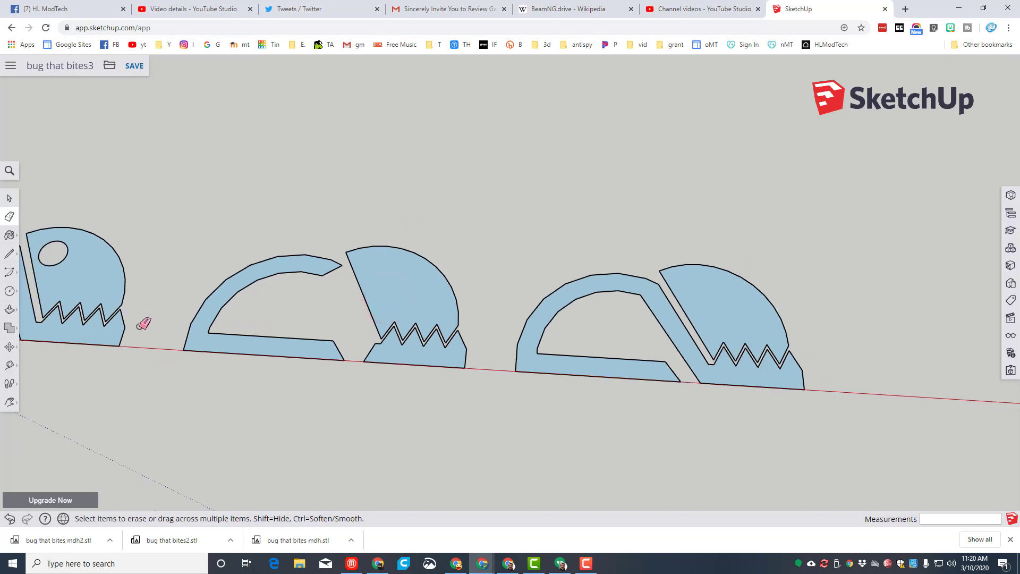
pyautogui.hotkey('ctrl', 's')
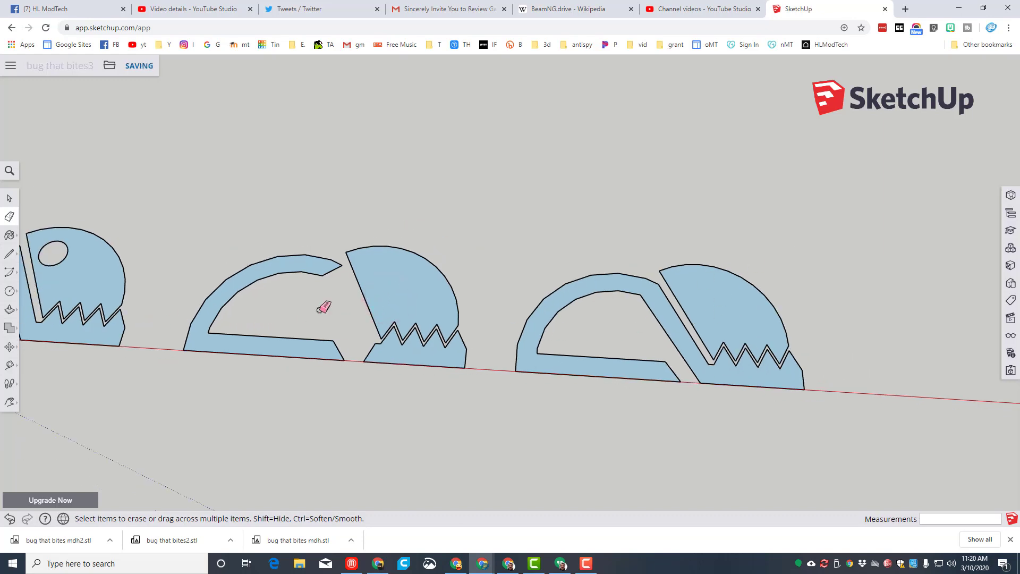
# Draw two cut lines across the right bug's strip and erase its diagonal and outer edges.
pyautogui.click(9, 253)
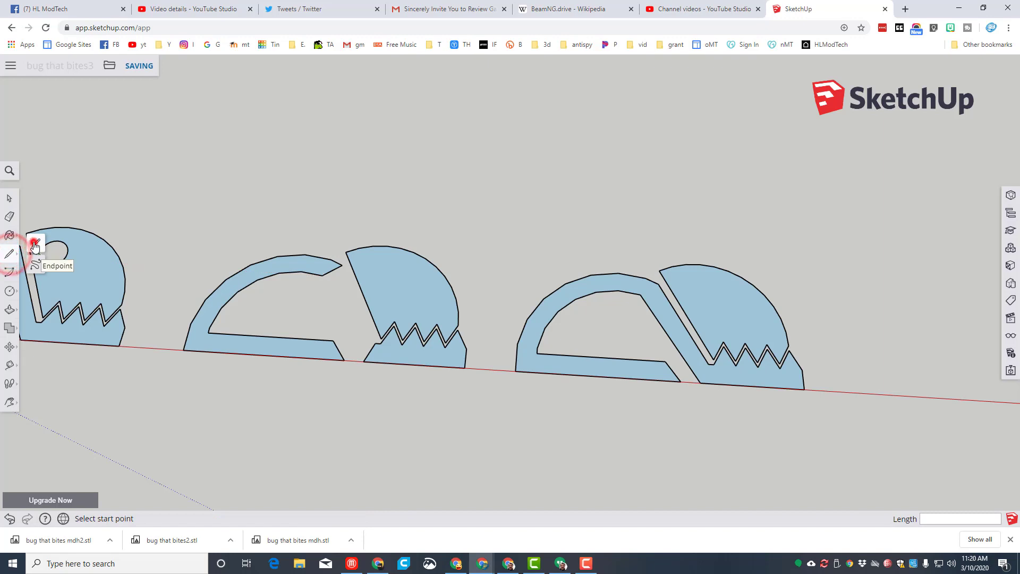
pyautogui.click(642, 295)
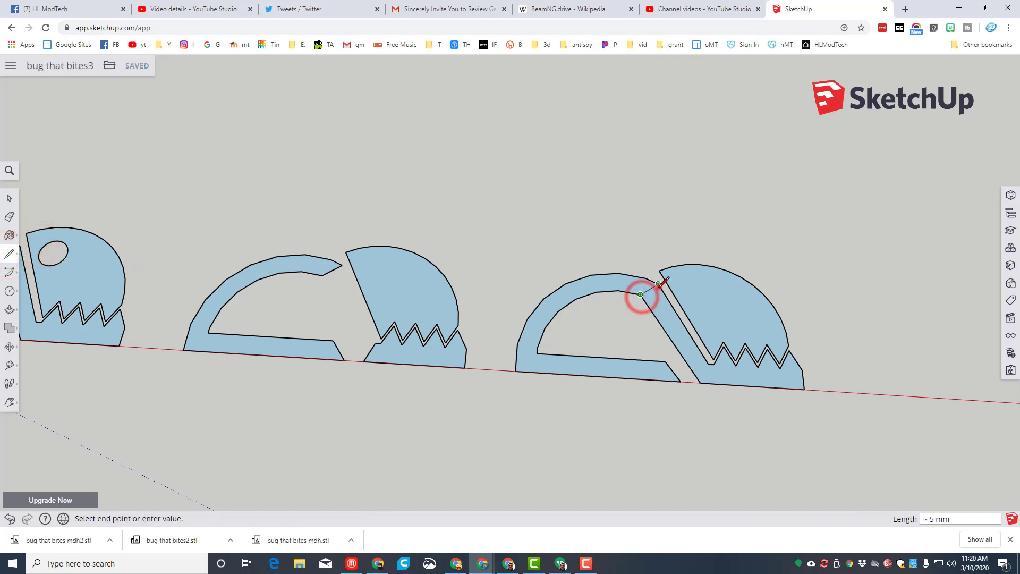
pyautogui.click(659, 286)
pyautogui.click(710, 365)
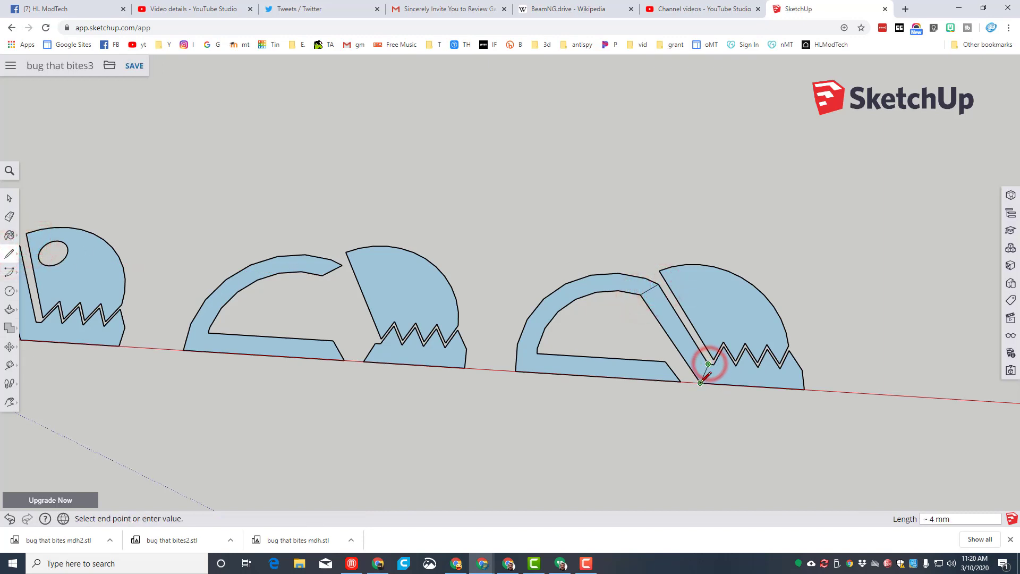
pyautogui.click(701, 382)
pyautogui.press('e')
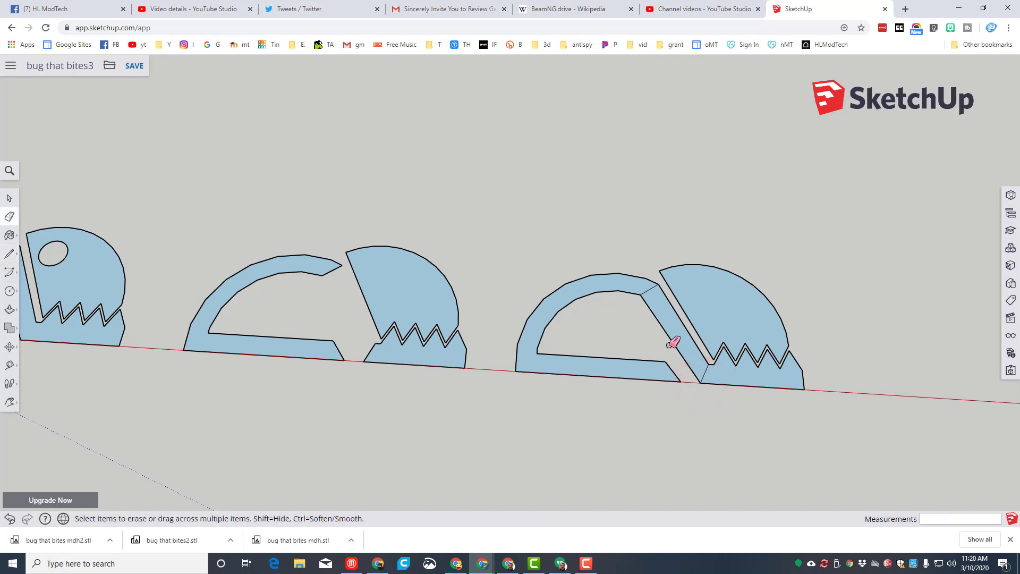
pyautogui.click(669, 340)
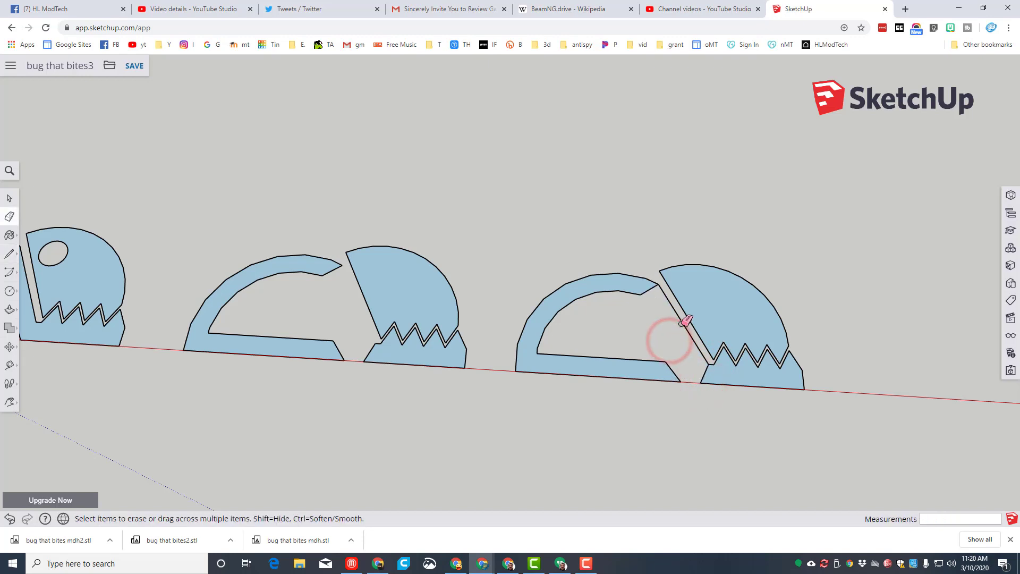
pyautogui.click(682, 323)
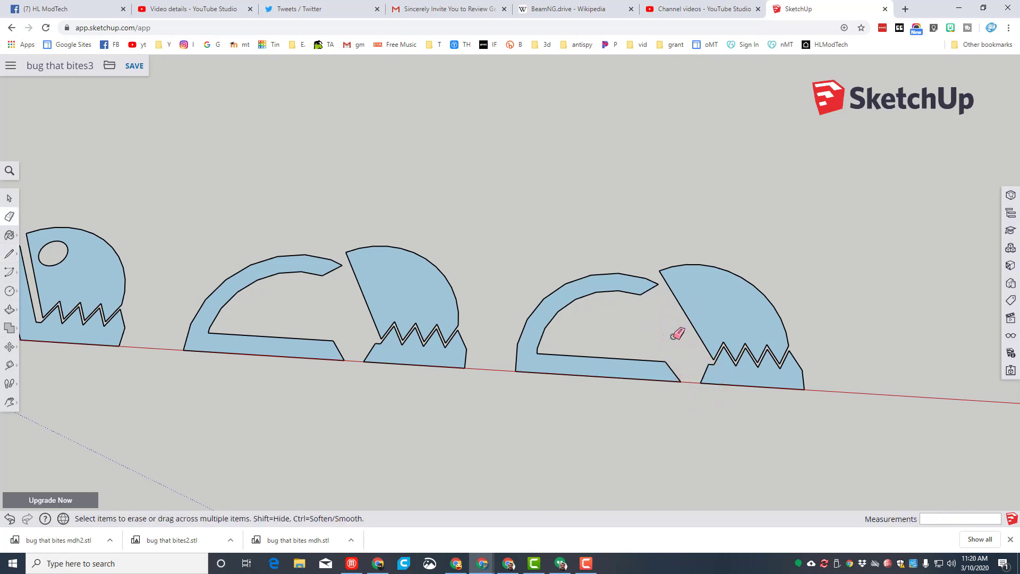
# Draw two lines from the right bug's arc base to its jaw and erase the seams to merge the bridge.
pyautogui.press('l')
pyautogui.click(680, 381)
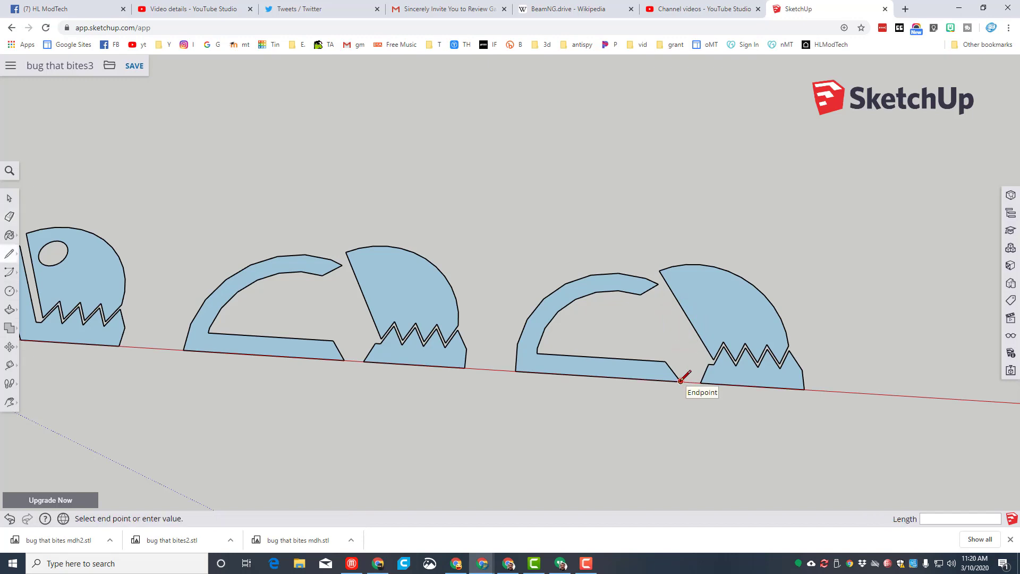
pyautogui.scroll(5, 708, 349)
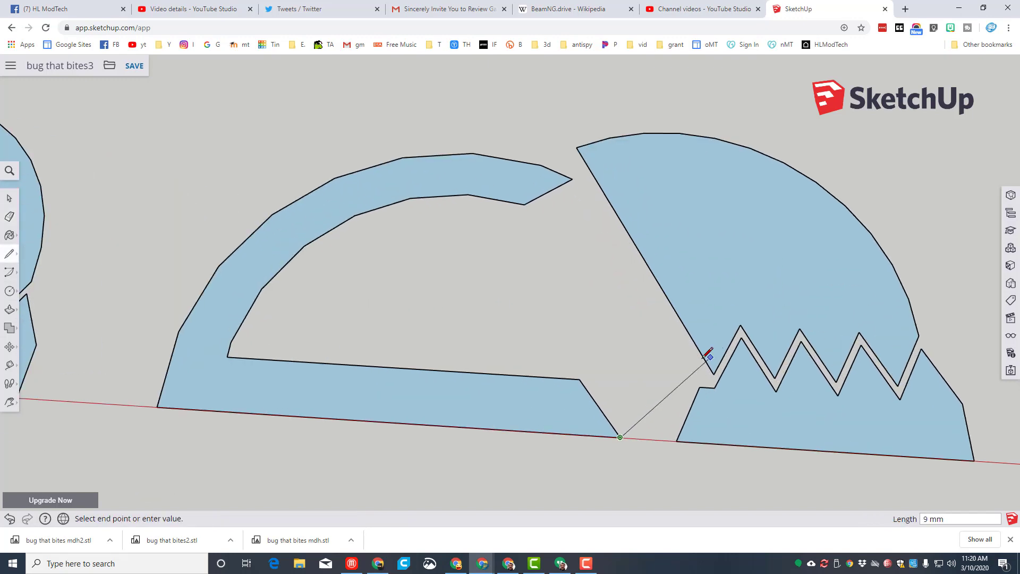
pyautogui.click(703, 356)
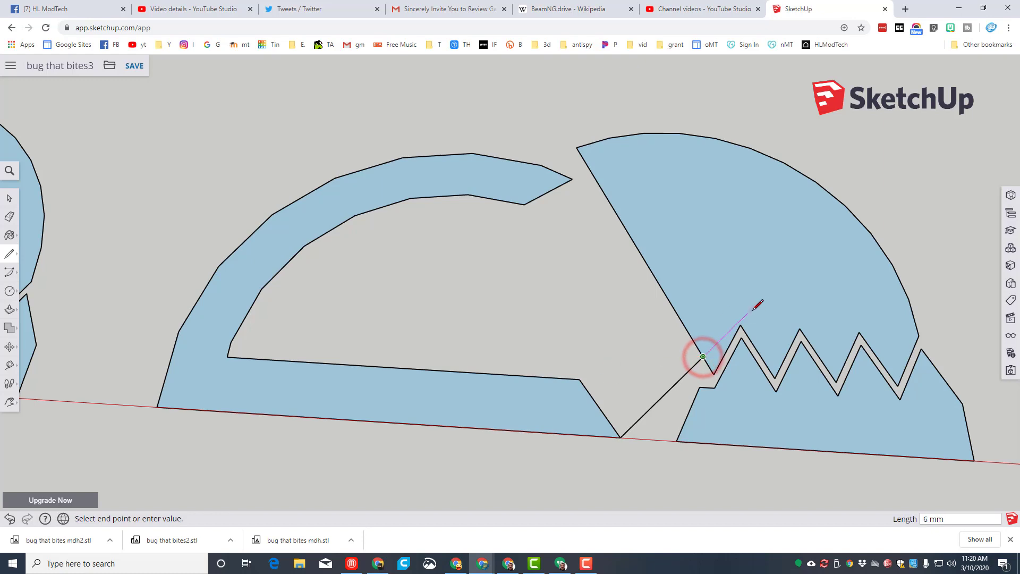
pyautogui.press('Escape')
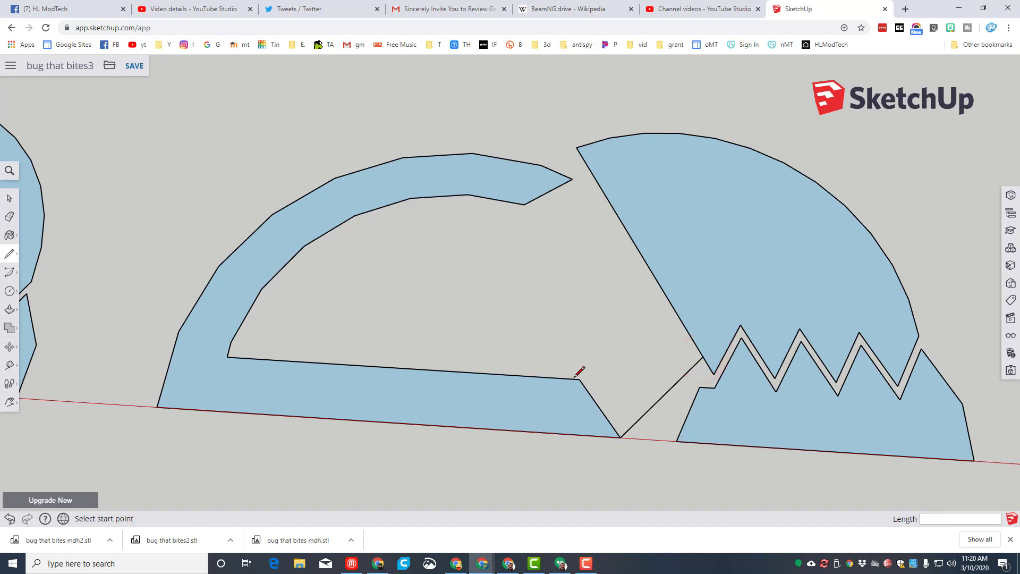
pyautogui.click(579, 379)
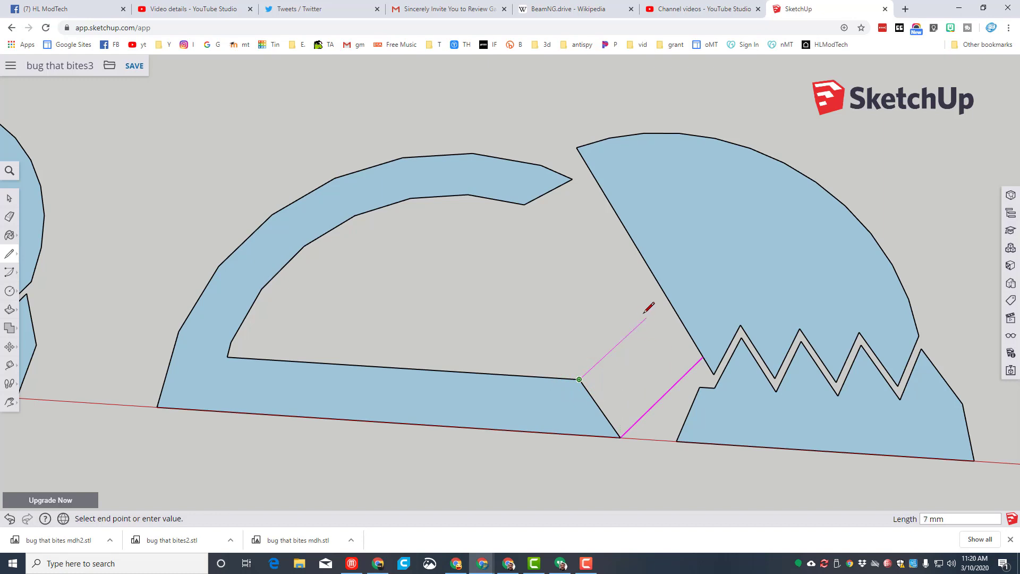
pyautogui.click(667, 297)
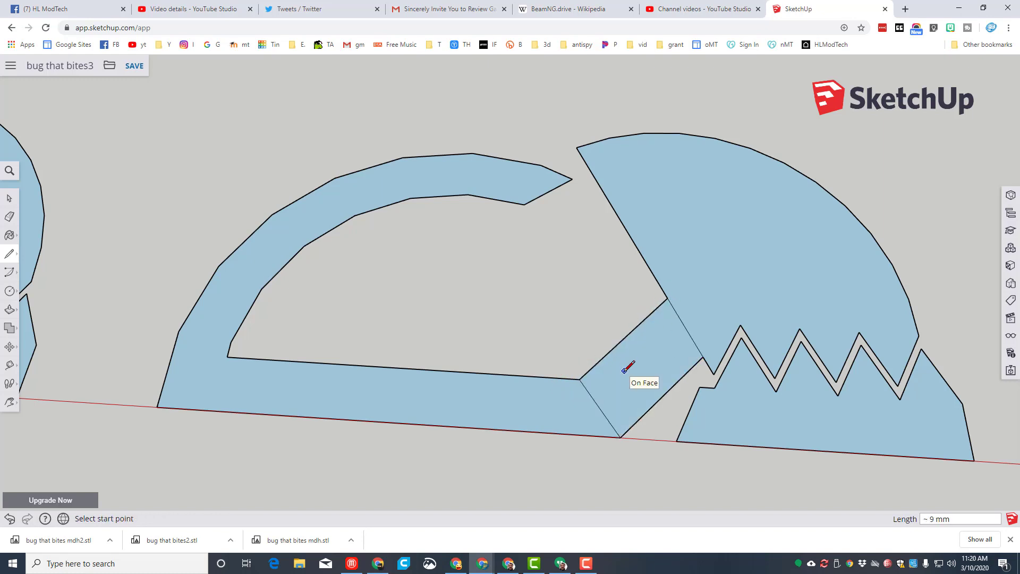
pyautogui.press('e')
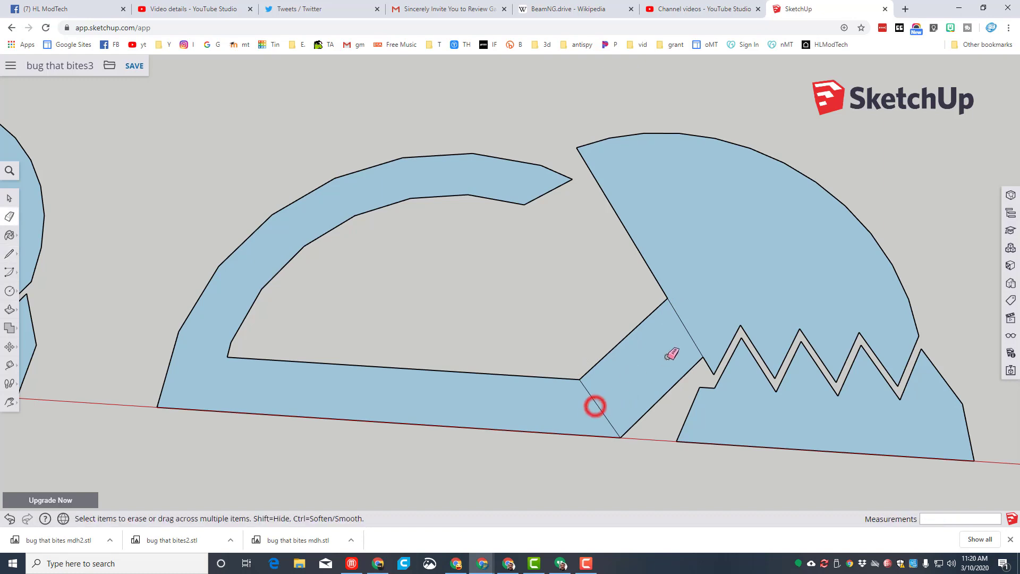
pyautogui.click(685, 327)
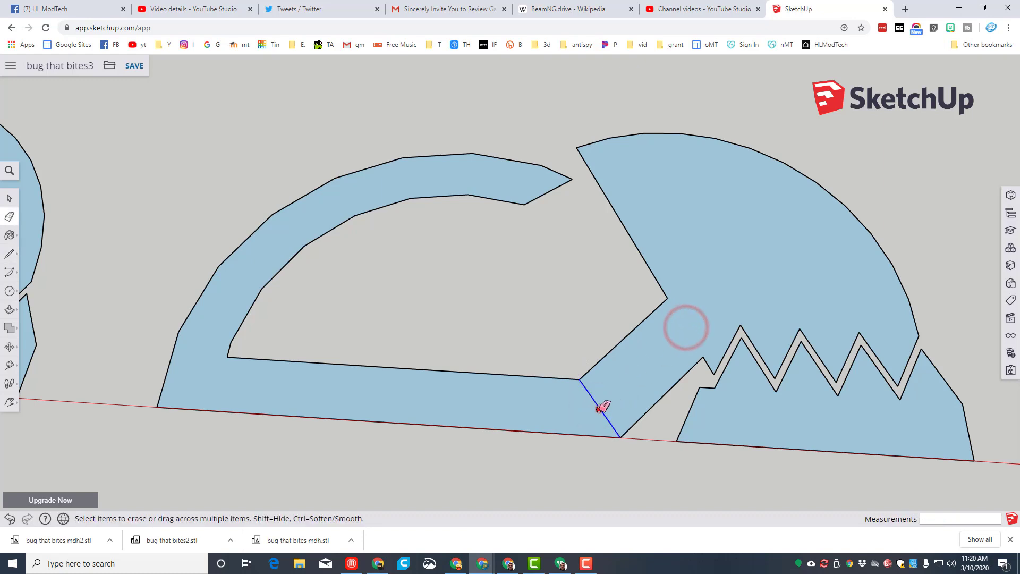
pyautogui.click(599, 409)
pyautogui.scroll(-6, 599, 409)
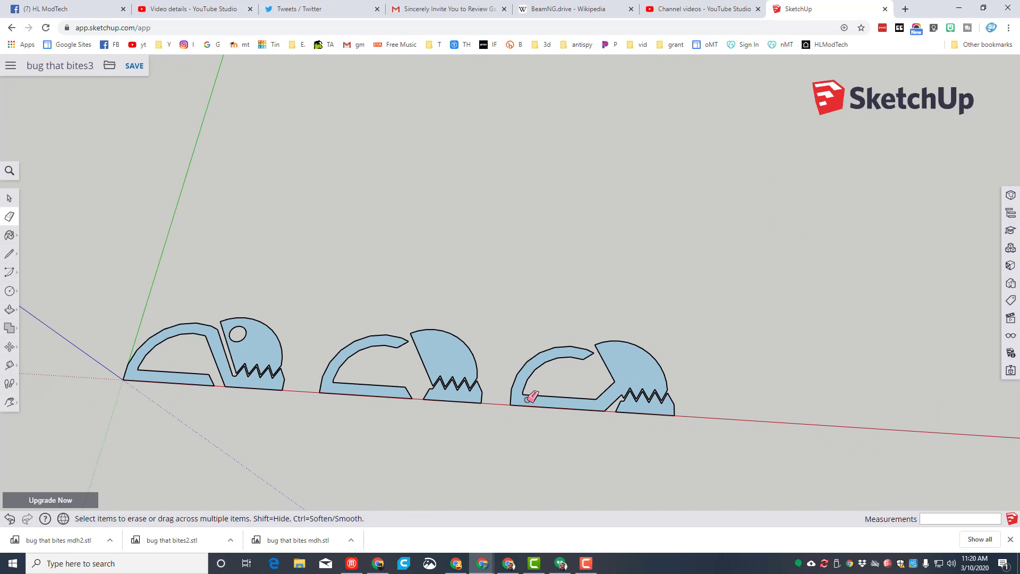
# Push/pull the first bug's body and head up 3 mm each.
pyautogui.press('space')
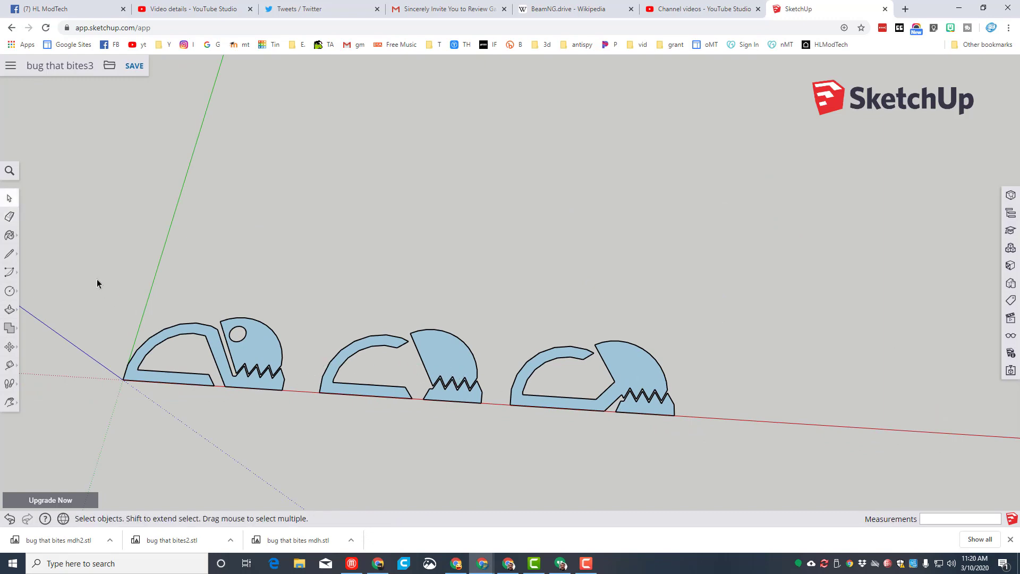
pyautogui.press('p')
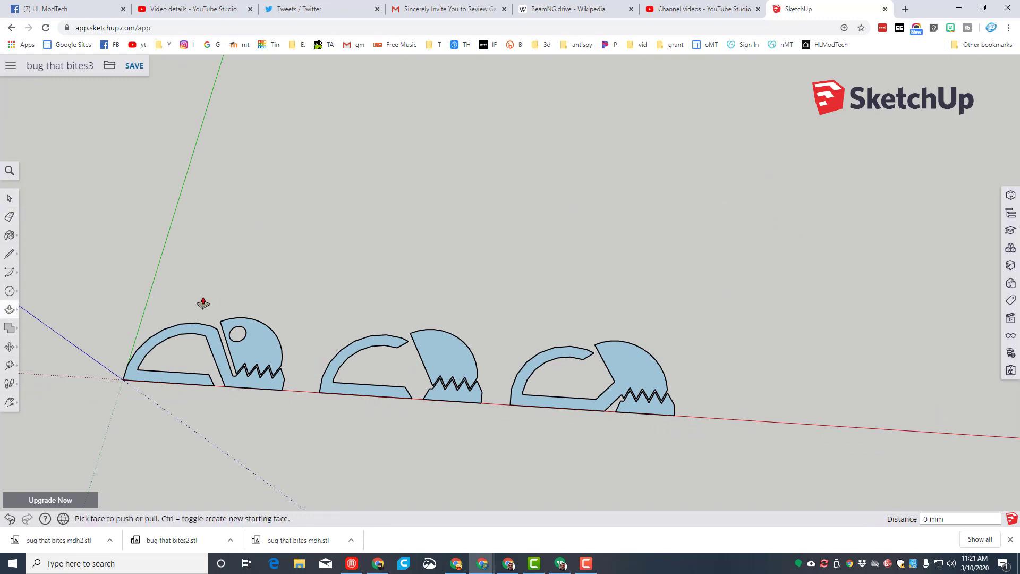
pyautogui.click(201, 335)
pyautogui.write('3mm')
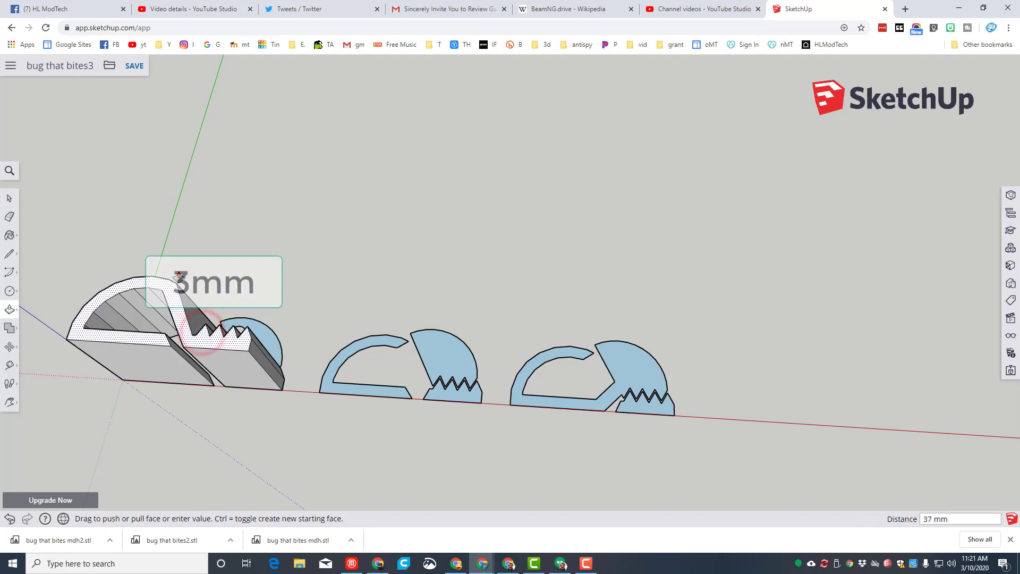
pyautogui.press('Return')
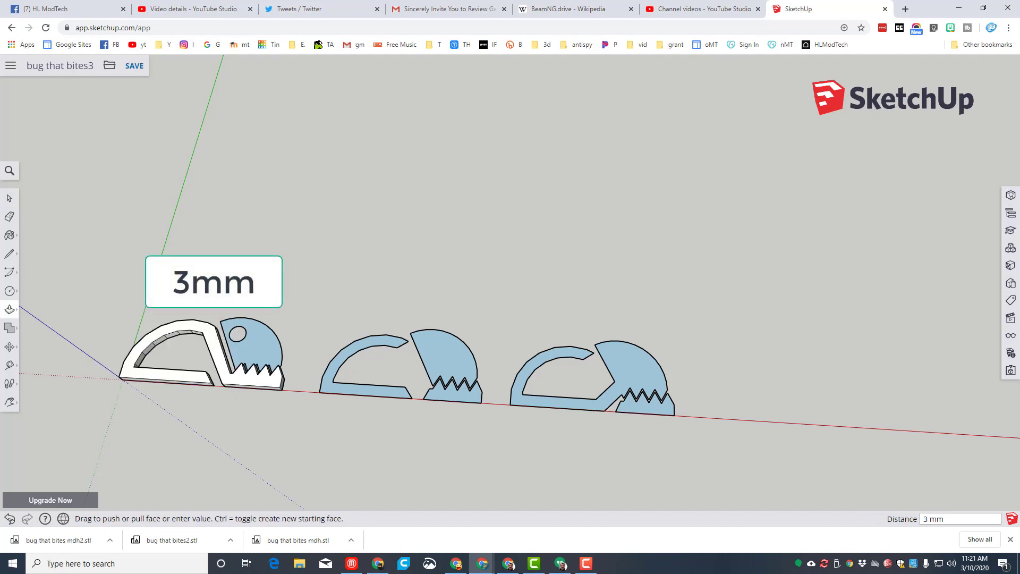
pyautogui.click(271, 342)
pyautogui.write('3mm')
pyautogui.press('Return')
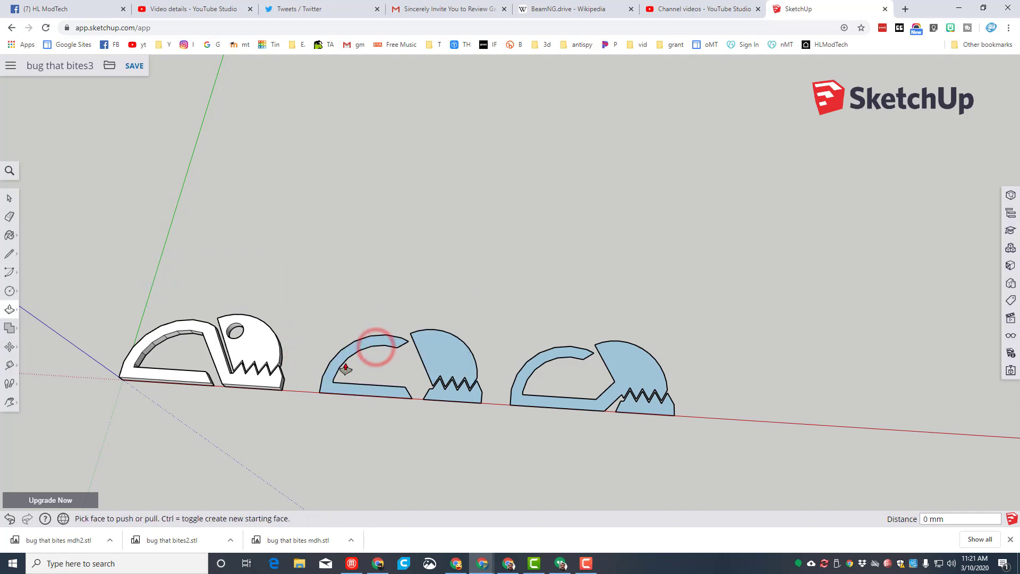
# Raise the second bug's body, head and jaw to match the first bug's heights.
pyautogui.click(365, 345)
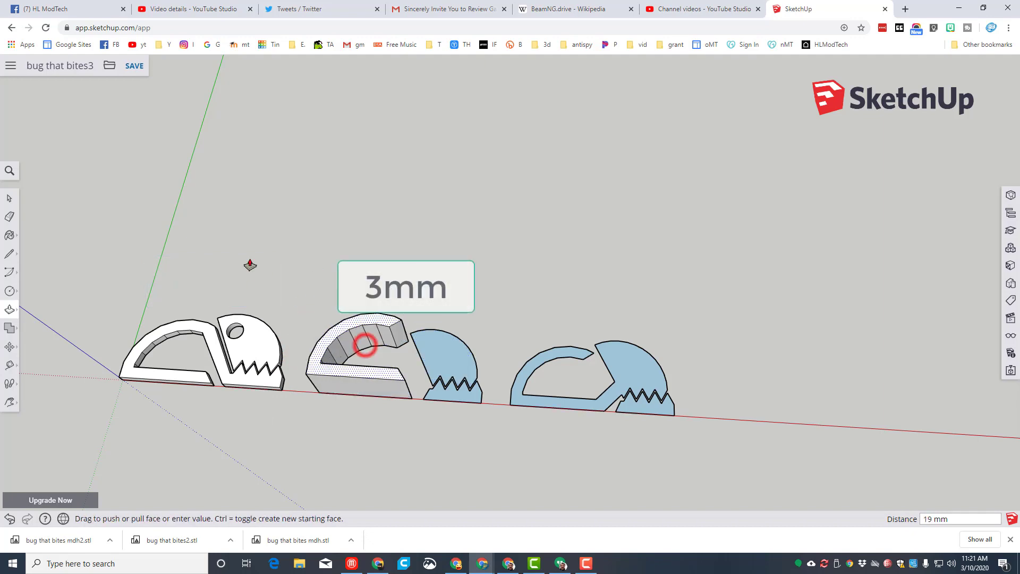
pyautogui.click(221, 382)
pyautogui.click(444, 350)
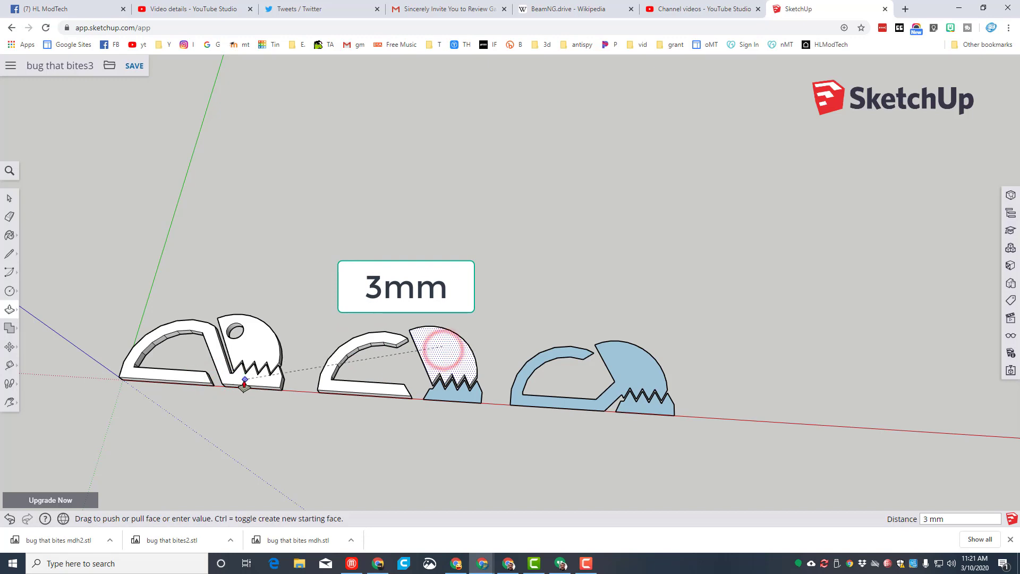
pyautogui.click(243, 382)
pyautogui.click(439, 399)
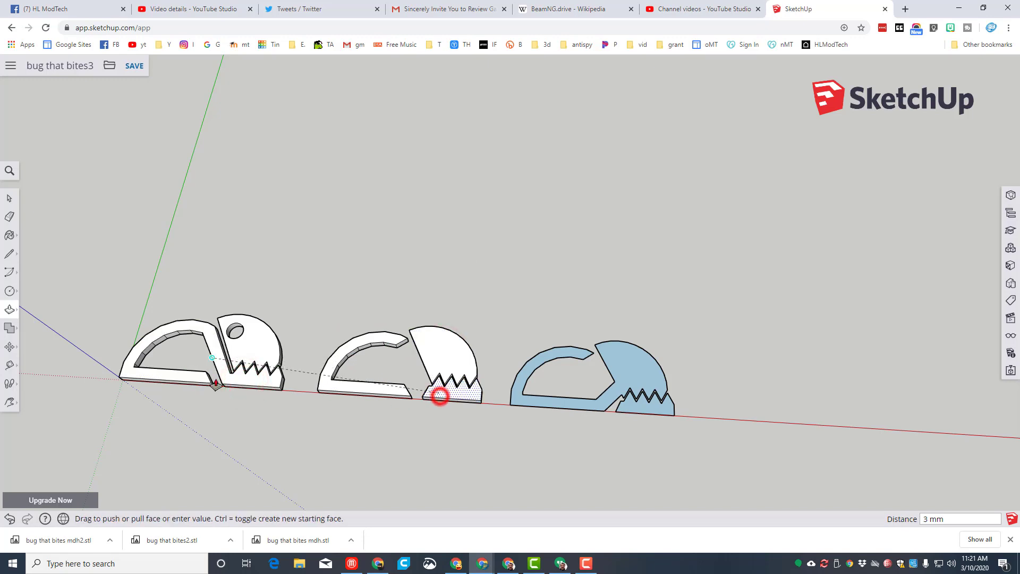
pyautogui.click(280, 391)
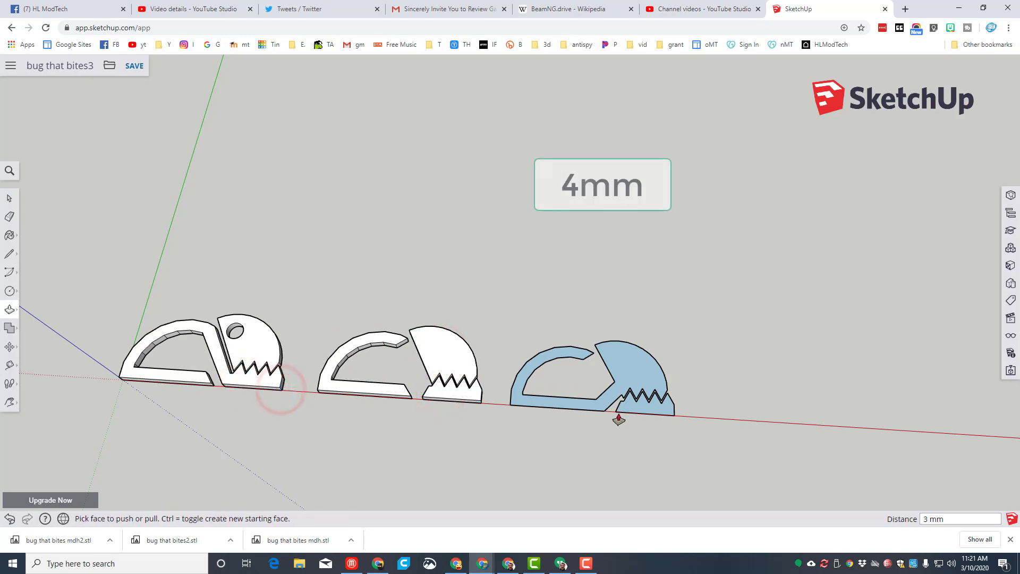
# Extrude the third bug's body 4 mm and its jaw to the matching height.
pyautogui.click(620, 366)
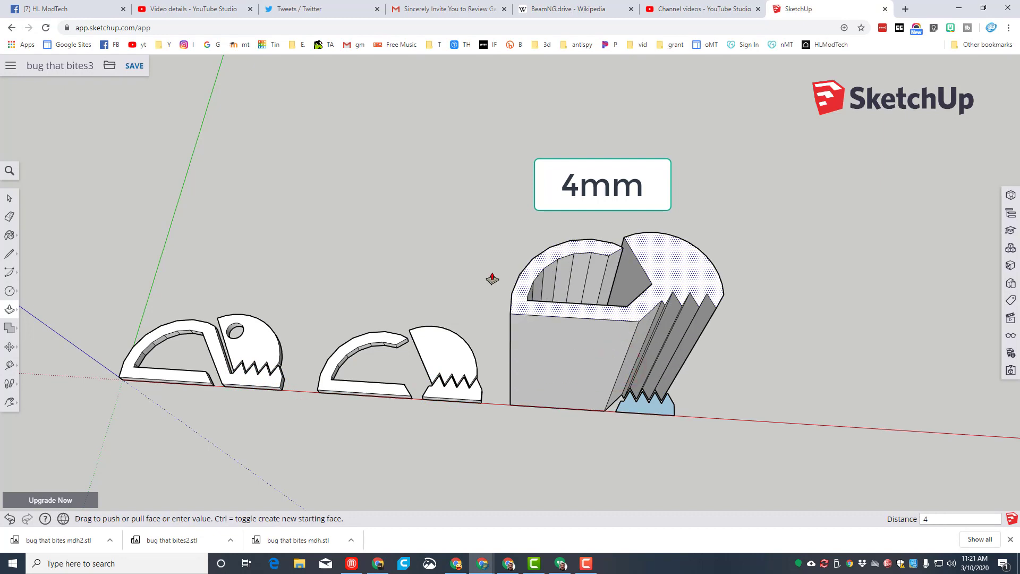
pyautogui.write('4')
pyautogui.press('Return')
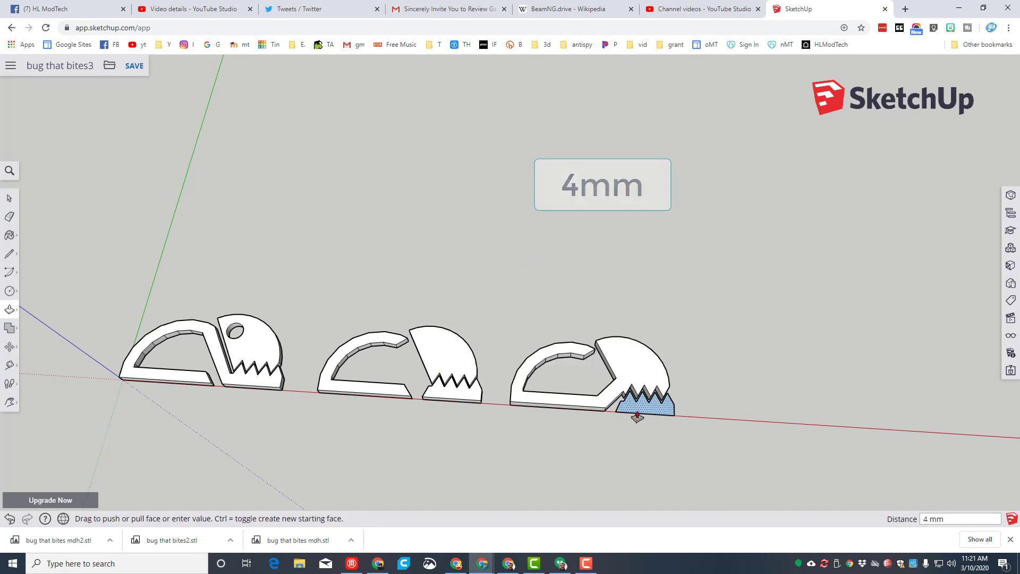
pyautogui.click(637, 407)
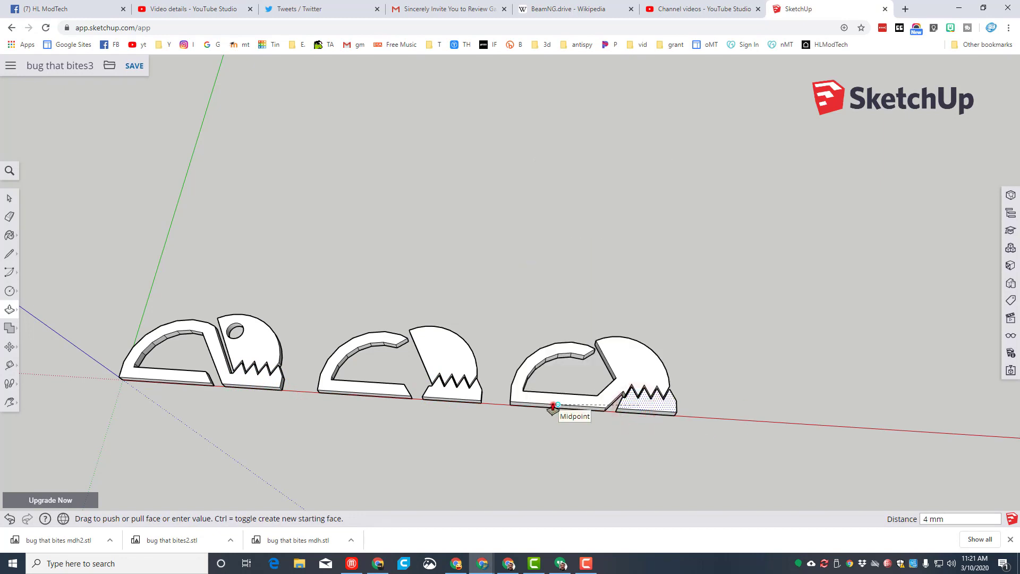
pyautogui.click(553, 407)
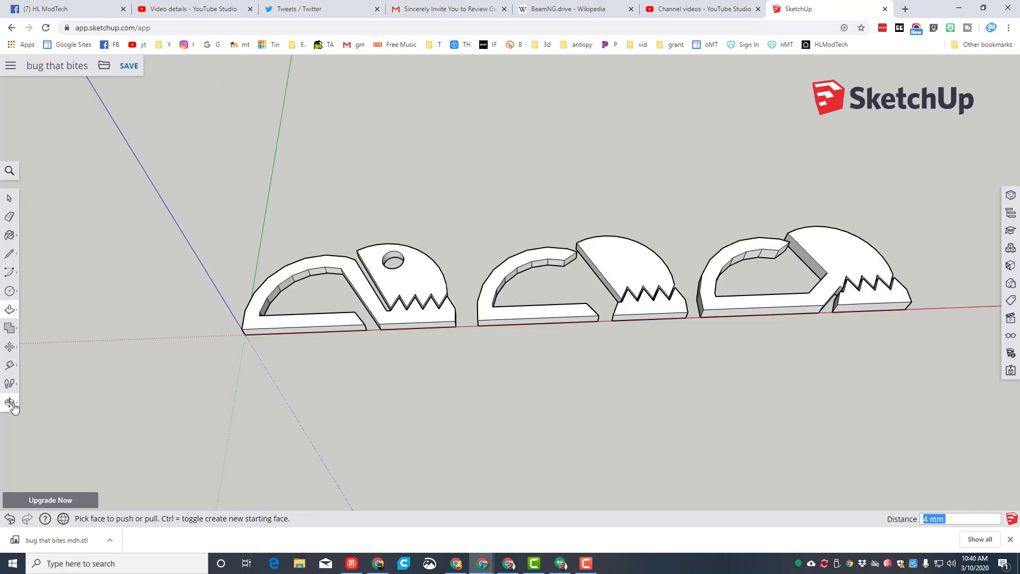
# Box-select the first bug and make it a group.
pyautogui.click(10, 383)
pyautogui.click(45, 383)
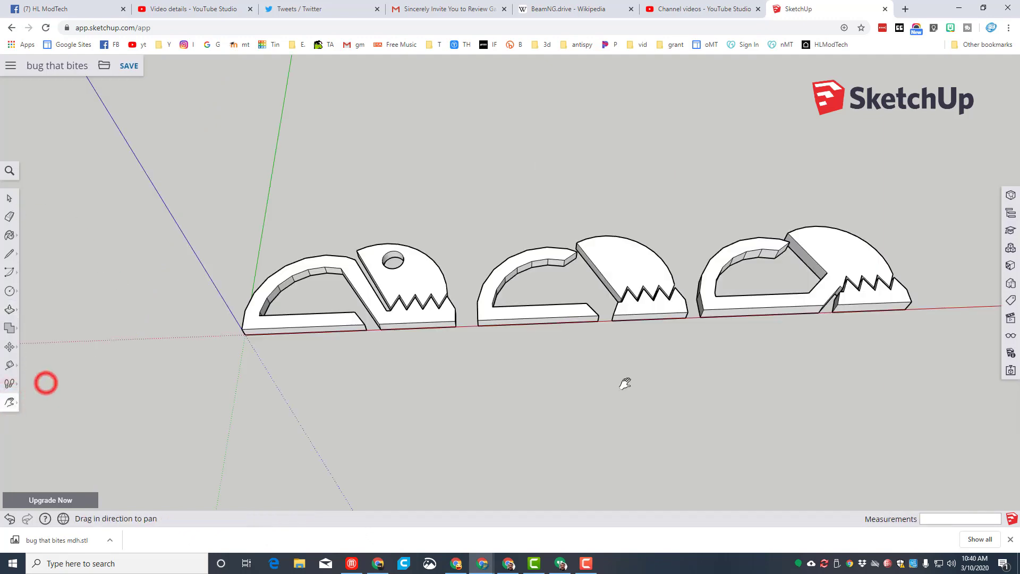
pyautogui.moveTo(625, 383); pyautogui.dragTo(524, 396)
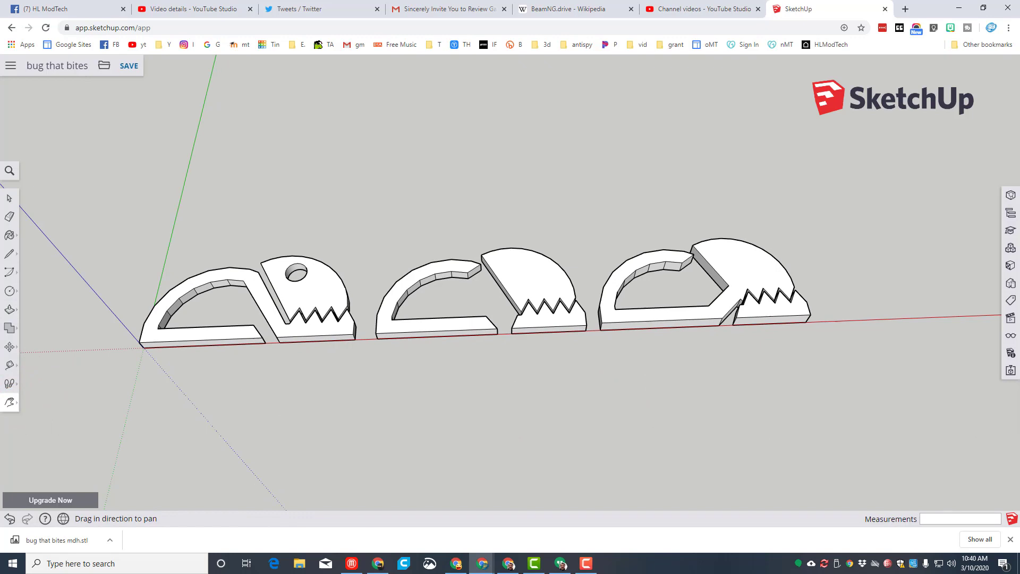
pyautogui.click(8, 205)
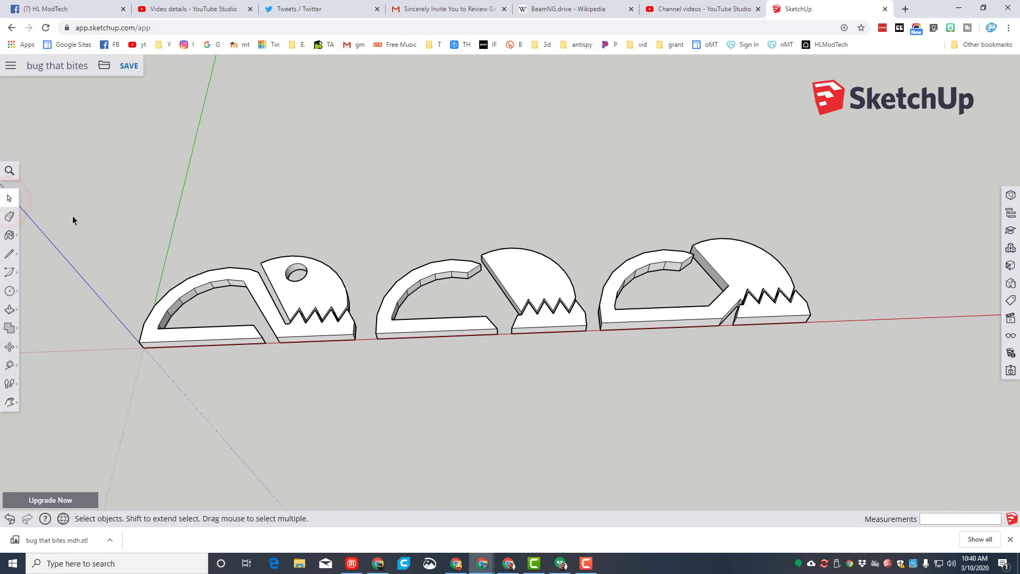
pyautogui.moveTo(103, 188); pyautogui.dragTo(362, 391)
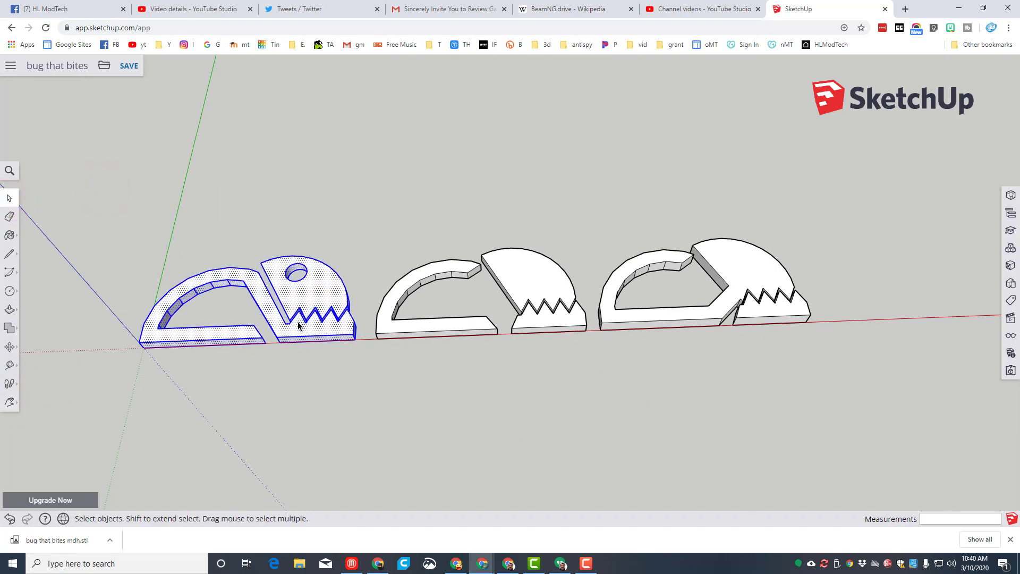
pyautogui.rightClick(298, 324)
pyautogui.click(338, 202)
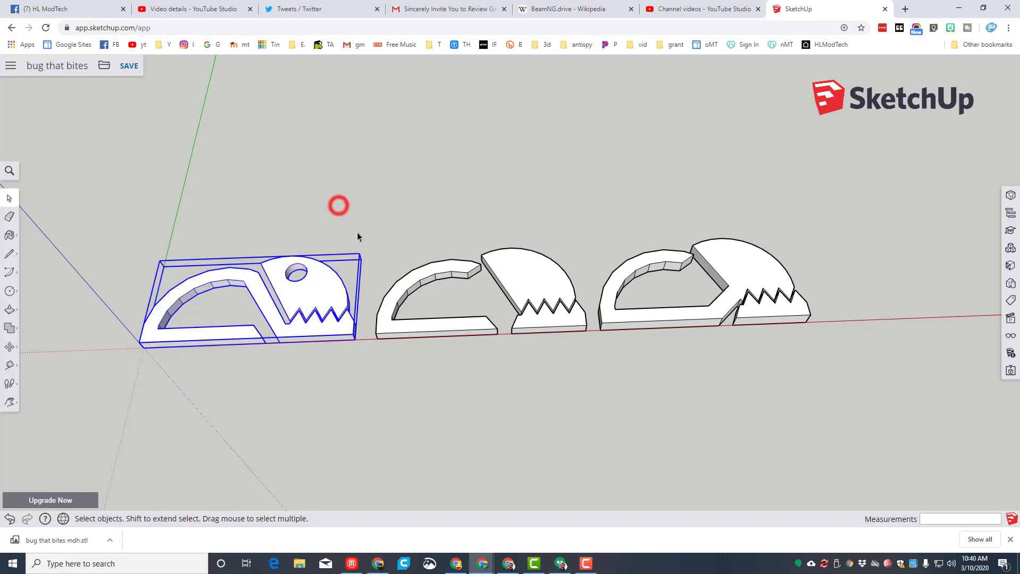
# Make the second and third bugs into their own separate groups.
pyautogui.moveTo(372, 186); pyautogui.dragTo(594, 416)
pyautogui.rightClick(529, 277)
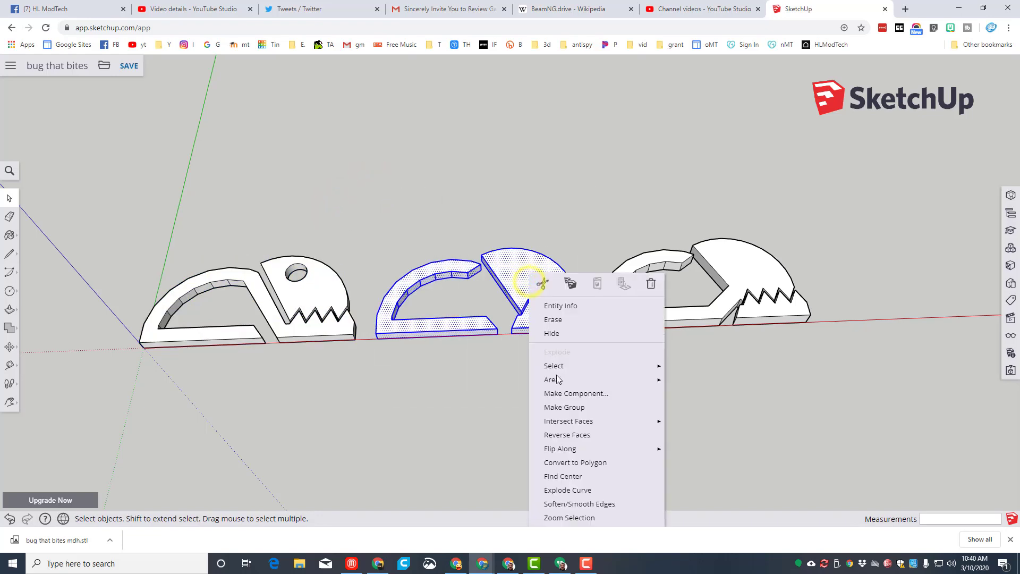
pyautogui.click(562, 407)
pyautogui.click(633, 190)
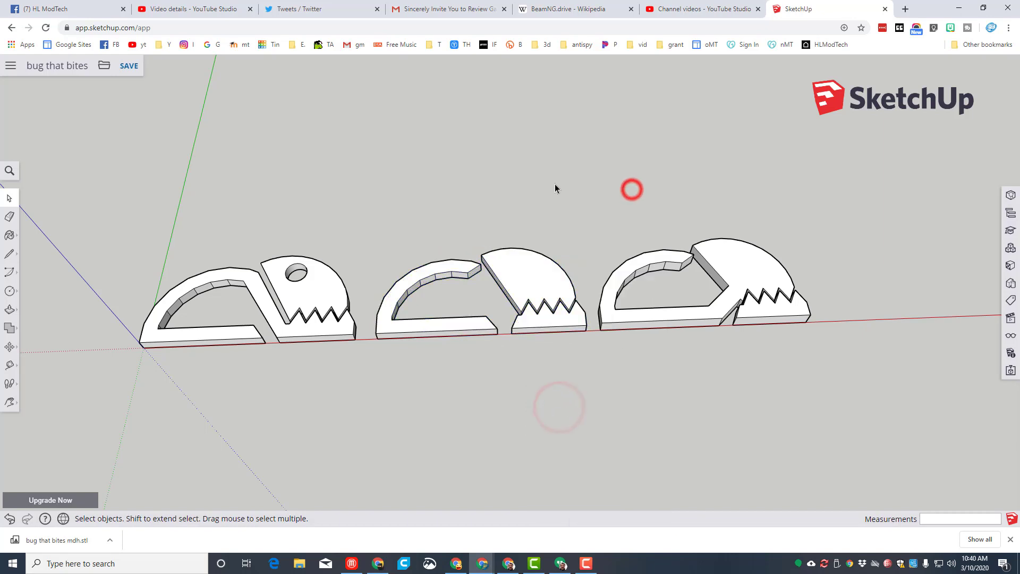
pyautogui.moveTo(593, 155); pyautogui.dragTo(872, 393)
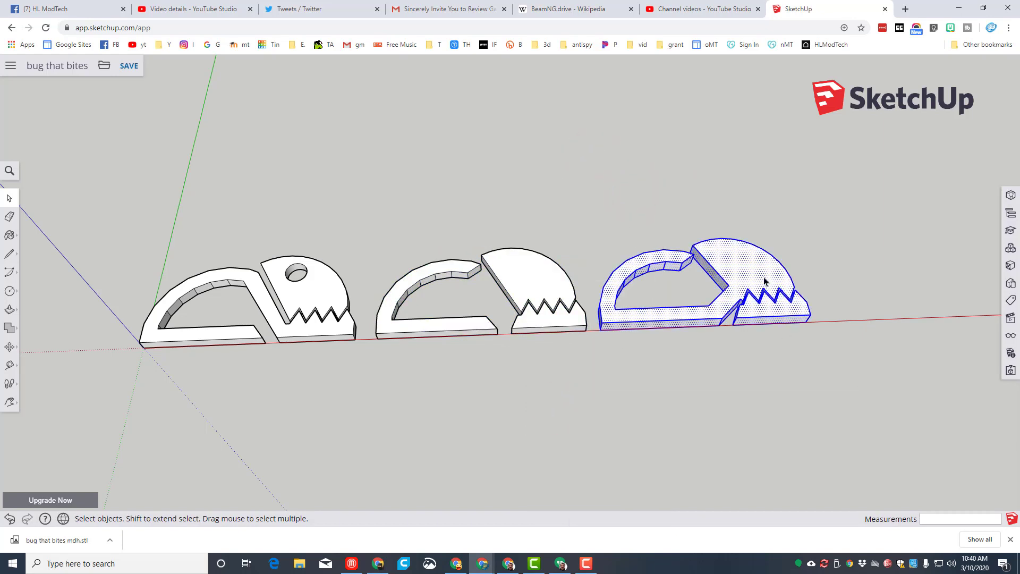
pyautogui.rightClick(763, 280)
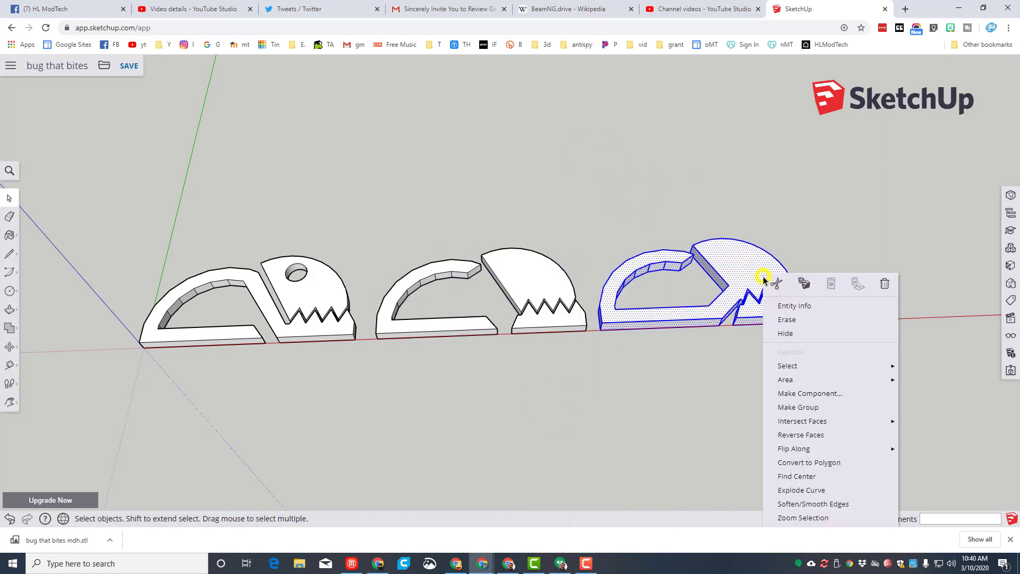
pyautogui.click(792, 408)
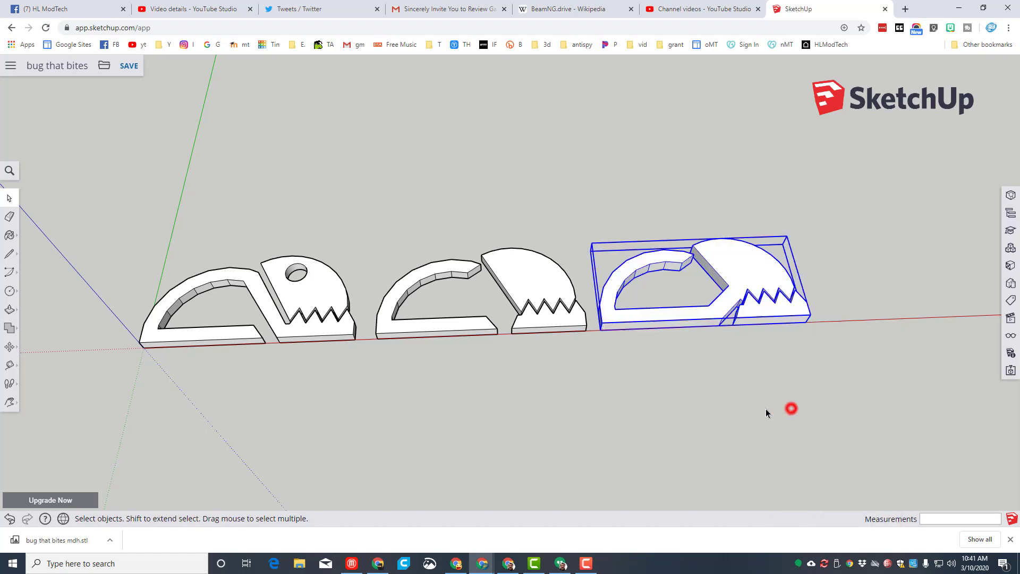
pyautogui.click(11, 405)
pyautogui.click(33, 358)
pyautogui.moveTo(435, 356); pyautogui.dragTo(359, 234)
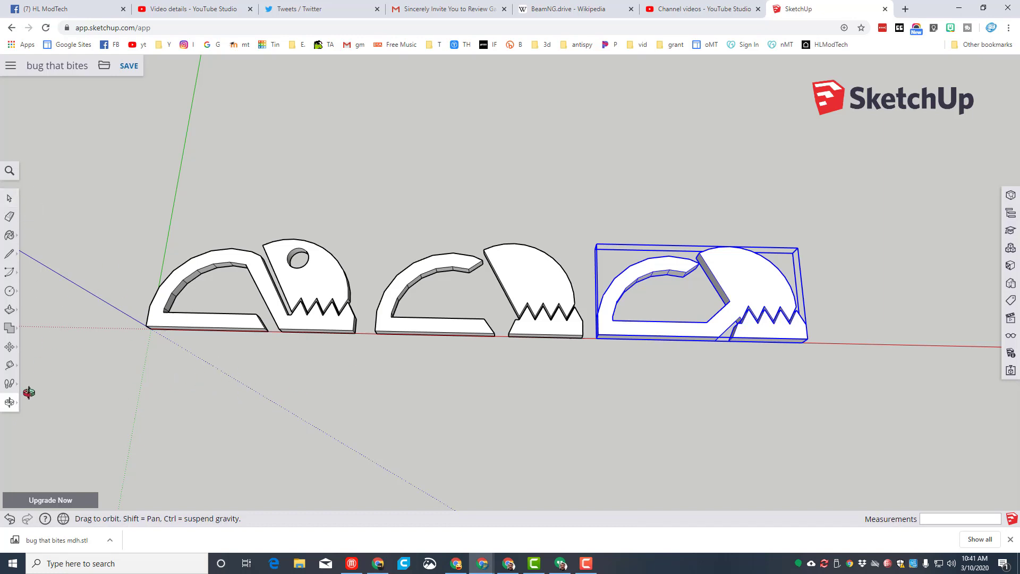
# Orbit the view downward to look onto the top faces of the three bugs.
pyautogui.click(15, 408)
pyautogui.click(32, 359)
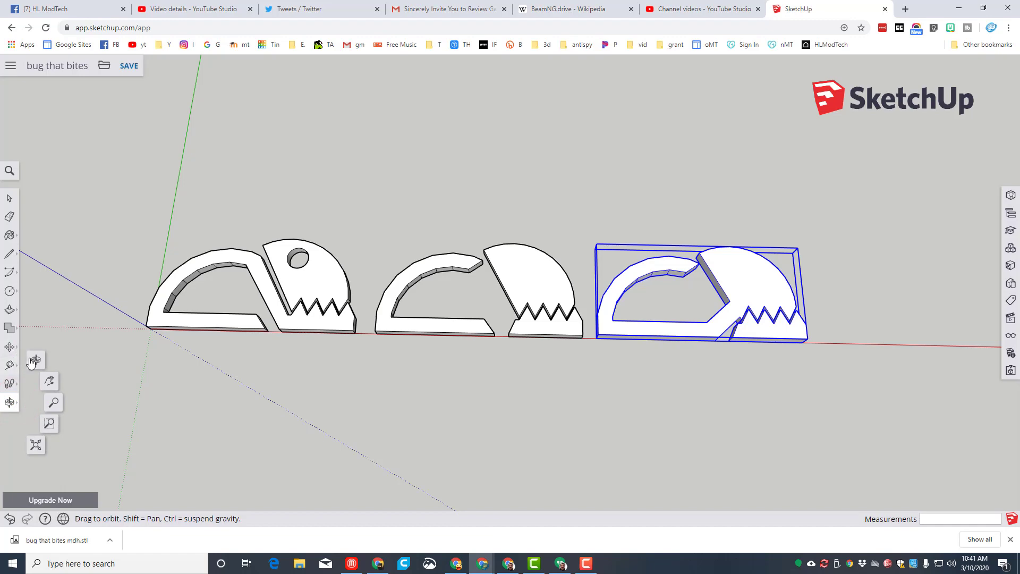
pyautogui.moveTo(432, 446); pyautogui.dragTo(452, 191)
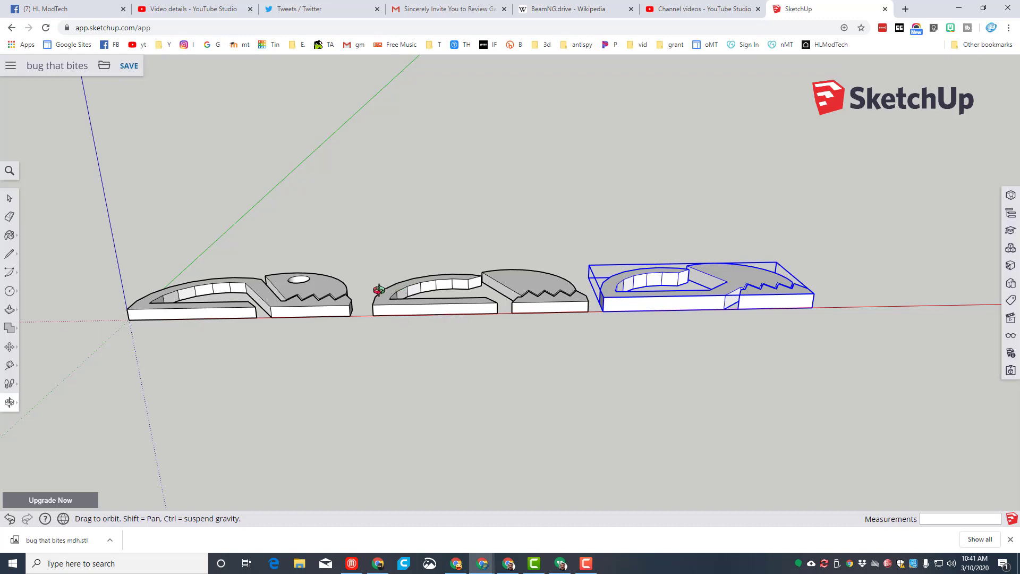
# Move the middle bug profile onto the left bug's corner at the origin.
pyautogui.press('m')
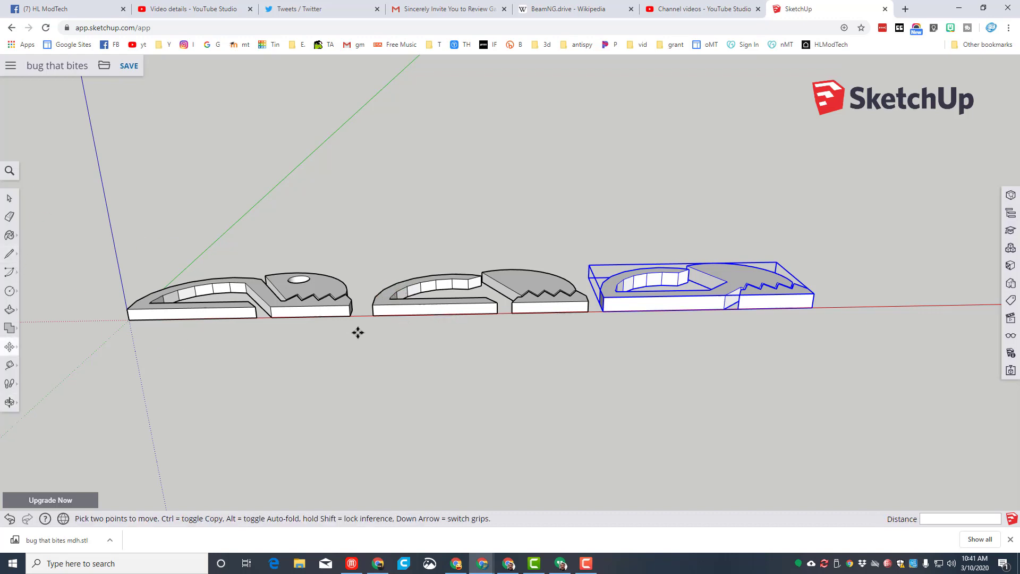
pyautogui.press('space')
pyautogui.click(386, 311)
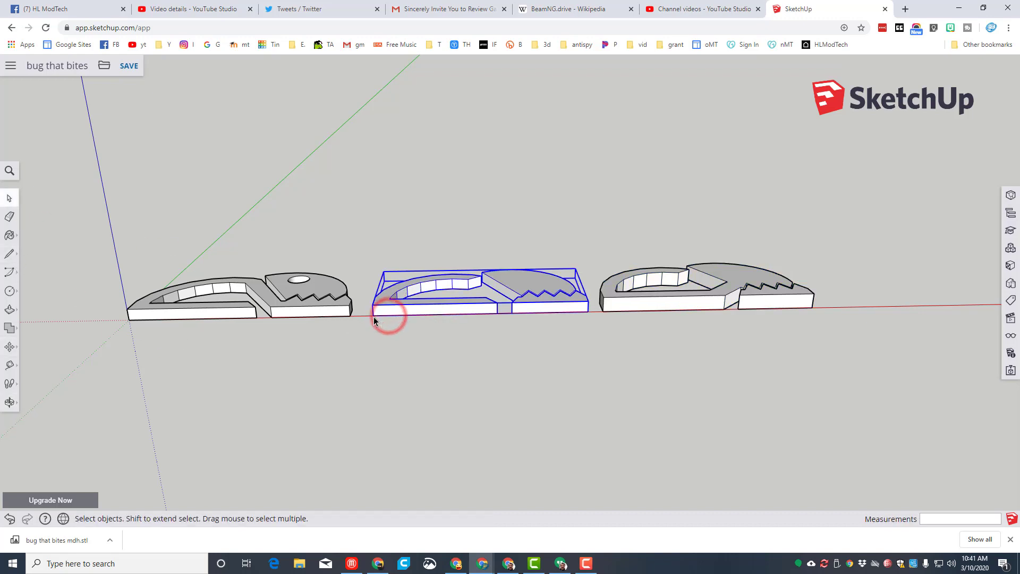
pyautogui.press('m')
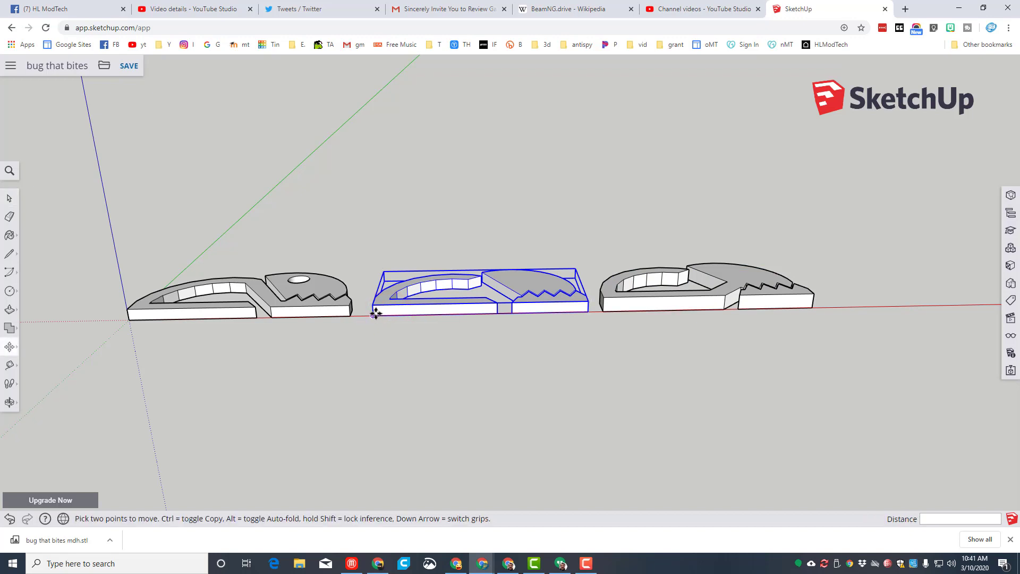
pyautogui.click(374, 317)
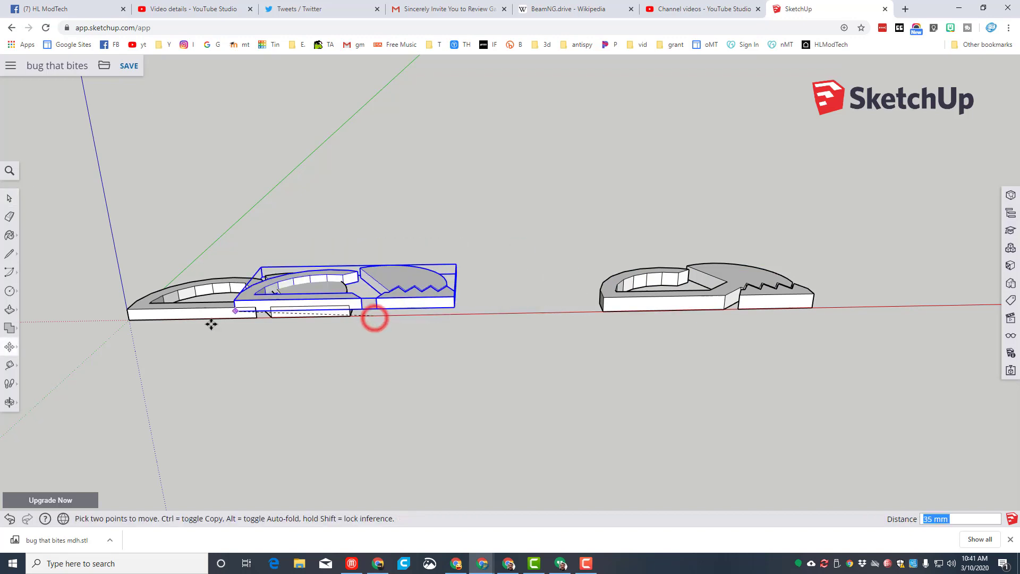
pyautogui.click(128, 305)
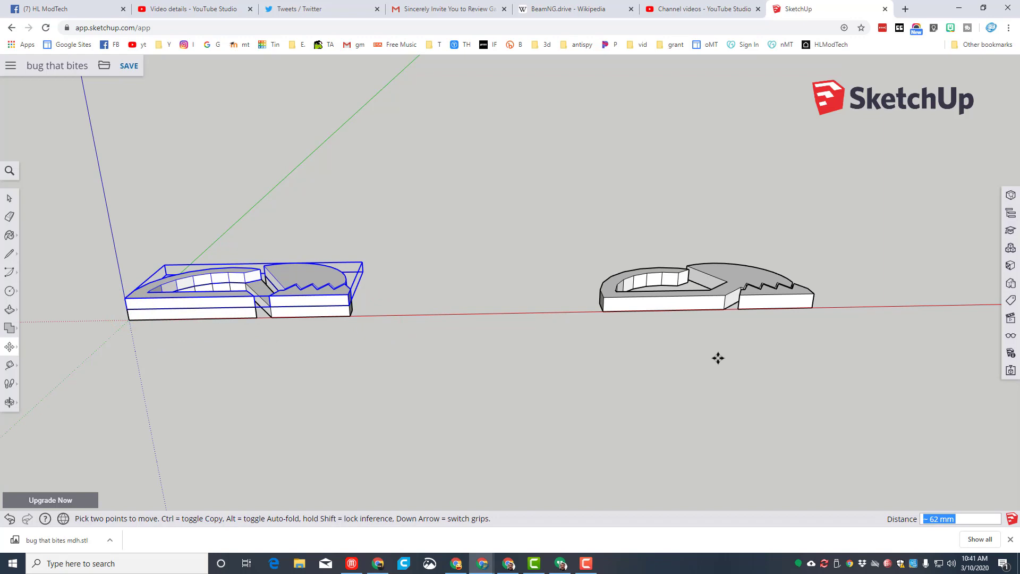
# Move the right-hand bug profile onto the stack at the origin.
pyautogui.press('space')
pyautogui.click(630, 305)
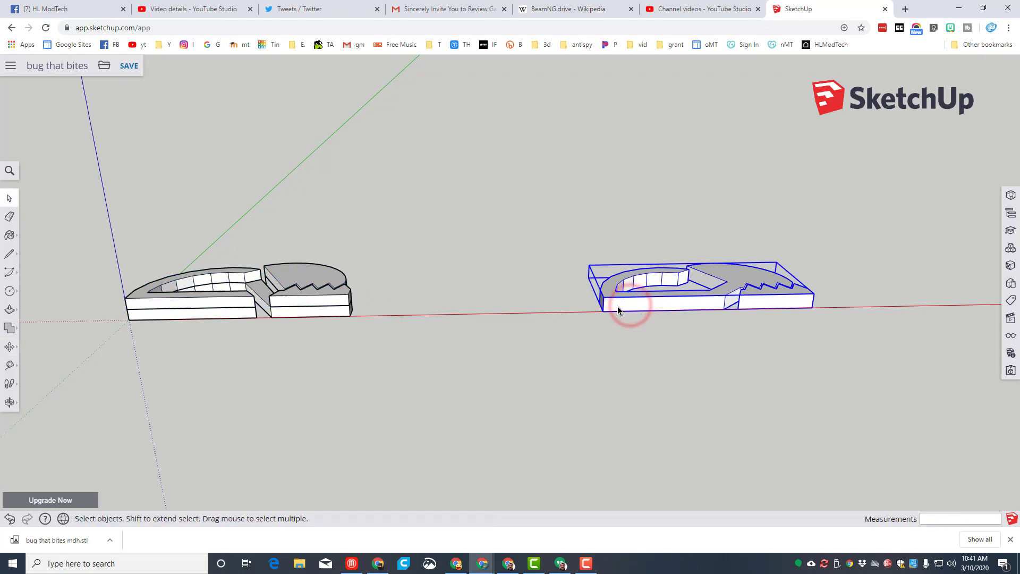
pyautogui.press('m')
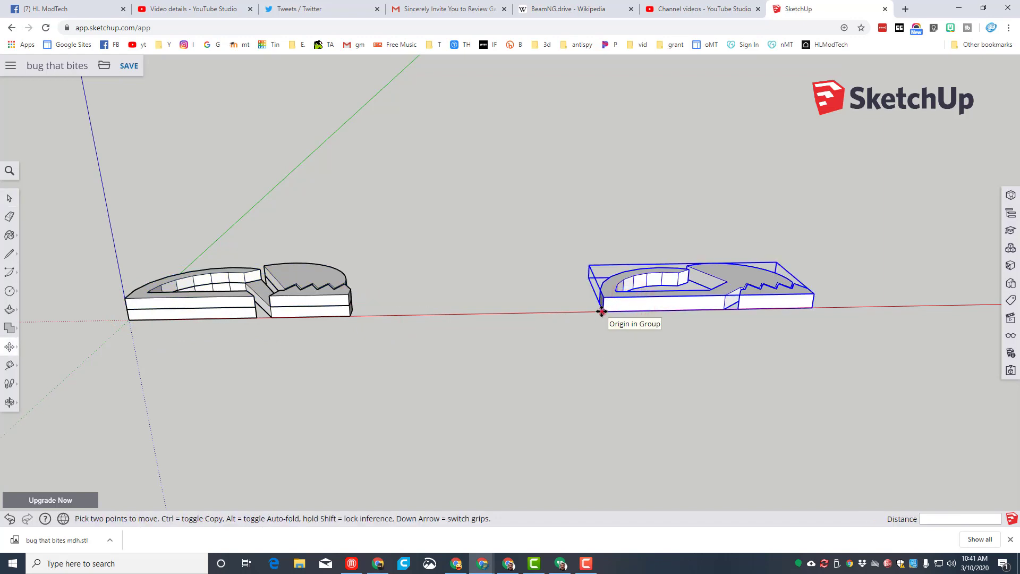
pyautogui.click(603, 312)
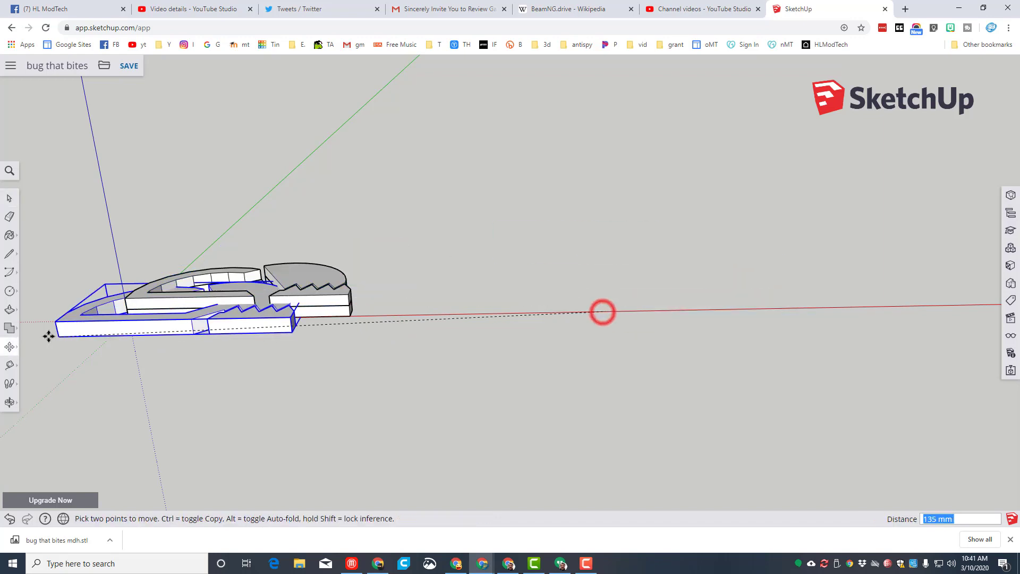
pyautogui.click(126, 298)
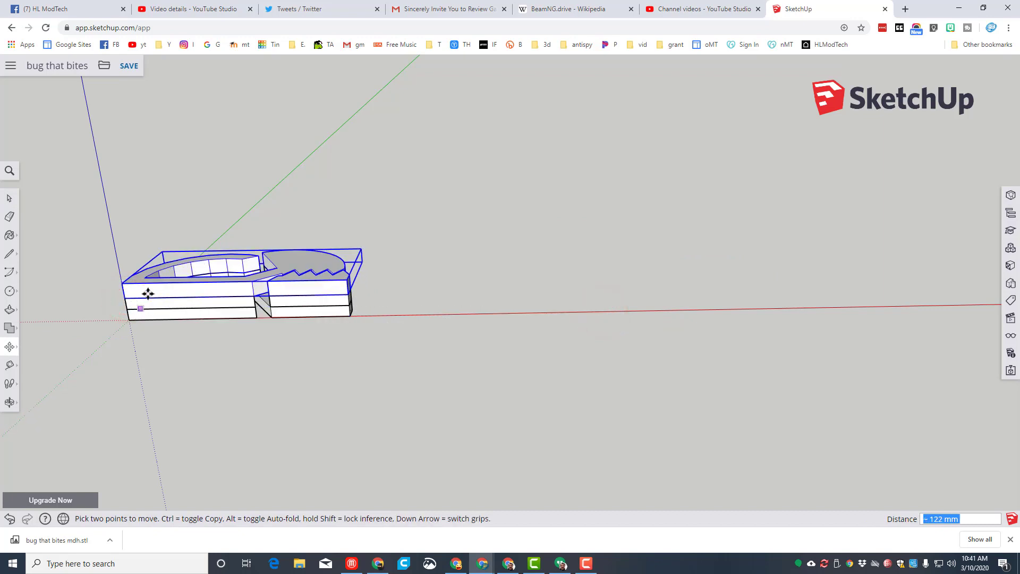
# Copy the lower layer and place the copy on the stack at 7 mm.
pyautogui.press('space')
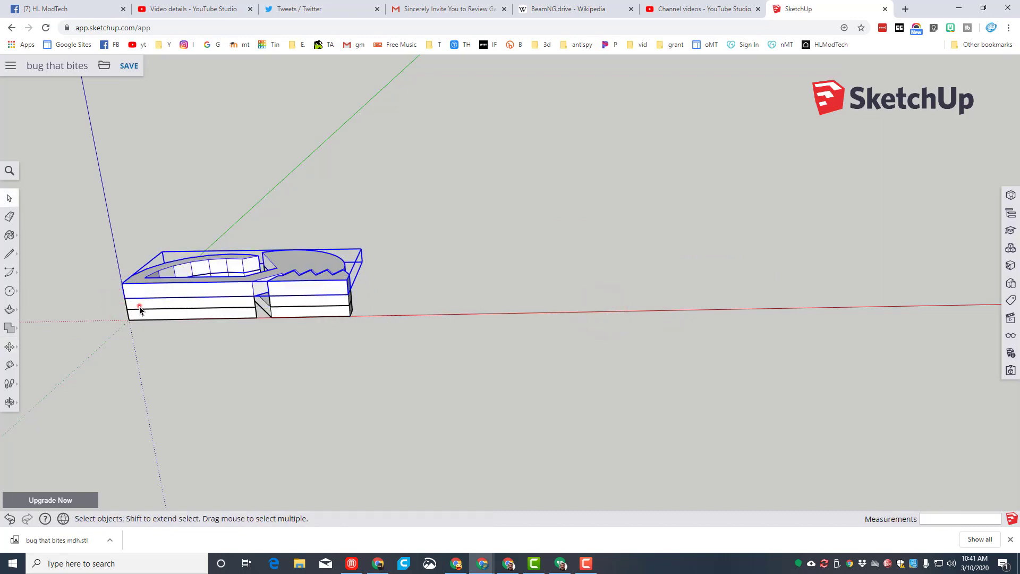
pyautogui.click(139, 306)
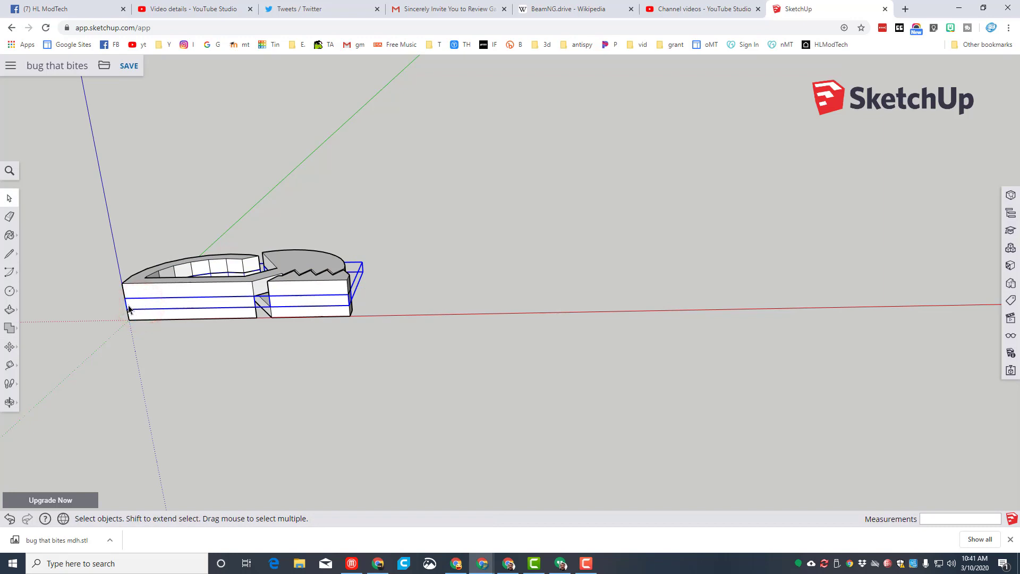
pyautogui.press('m')
pyautogui.click(128, 310)
pyautogui.press('ctrl')
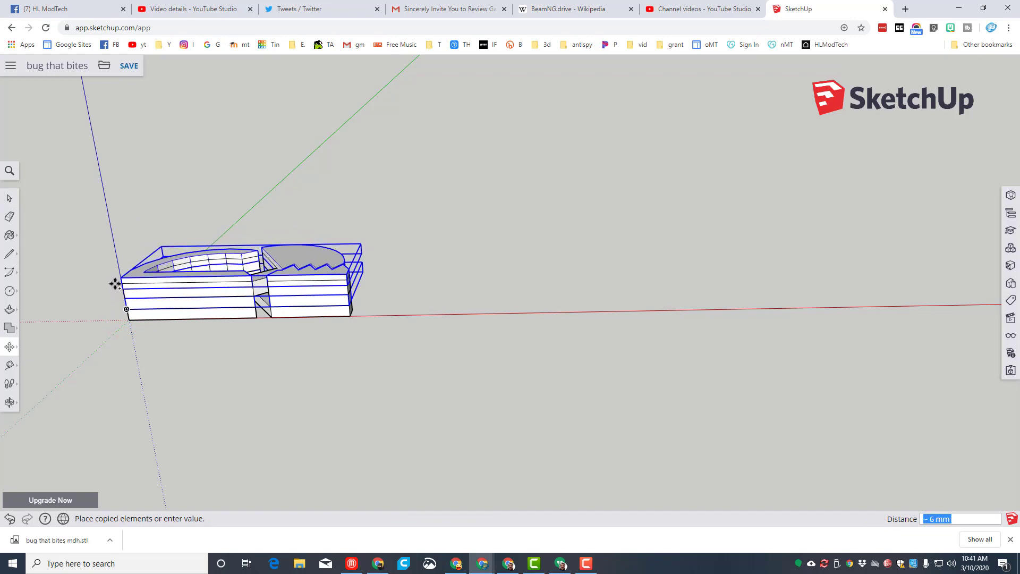
pyautogui.click(115, 285)
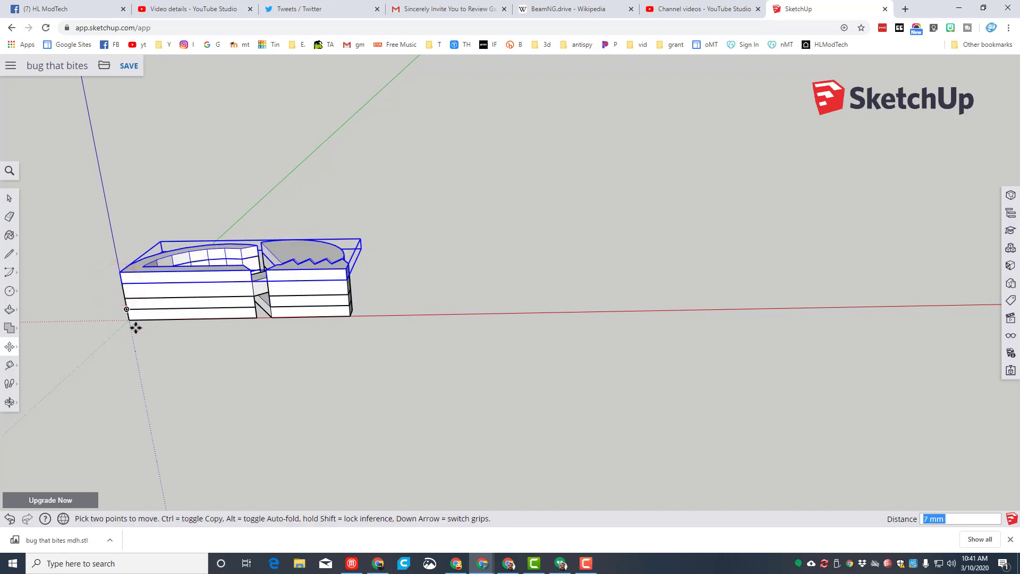
# Move the eyed bug profile onto the top of the stack.
pyautogui.press('space')
pyautogui.click(143, 313)
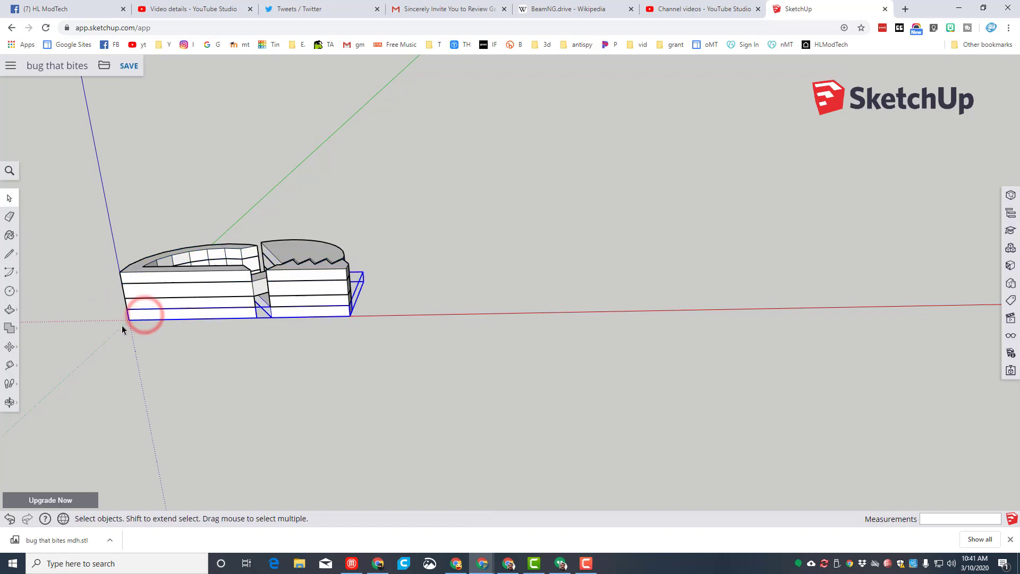
pyautogui.press('m')
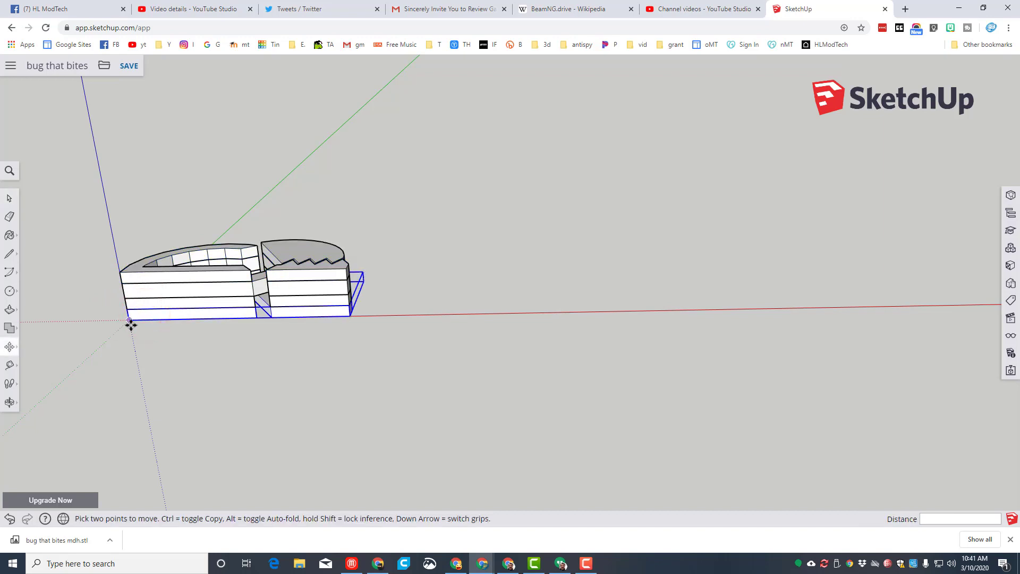
pyautogui.click(129, 320)
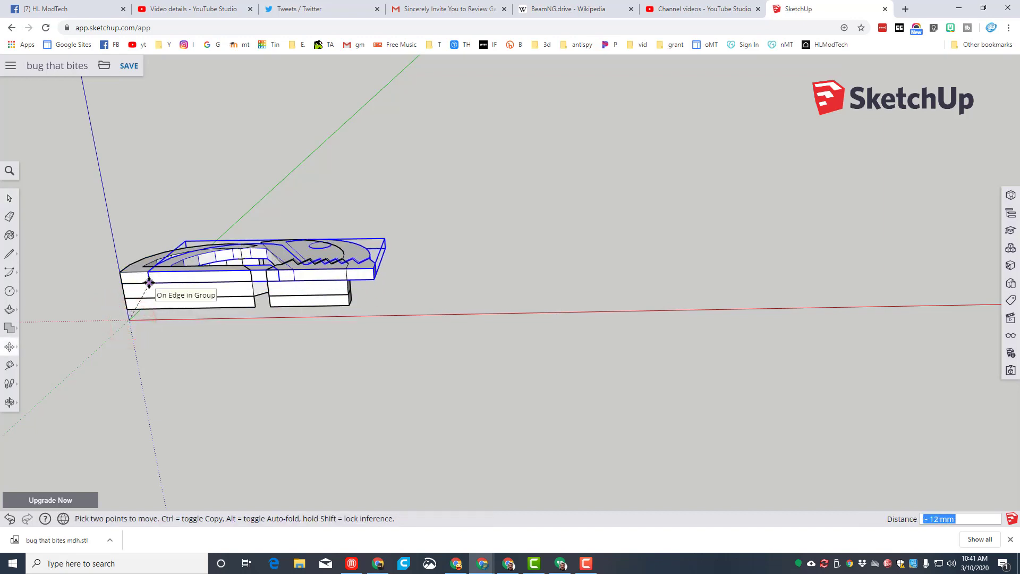
pyautogui.click(121, 272)
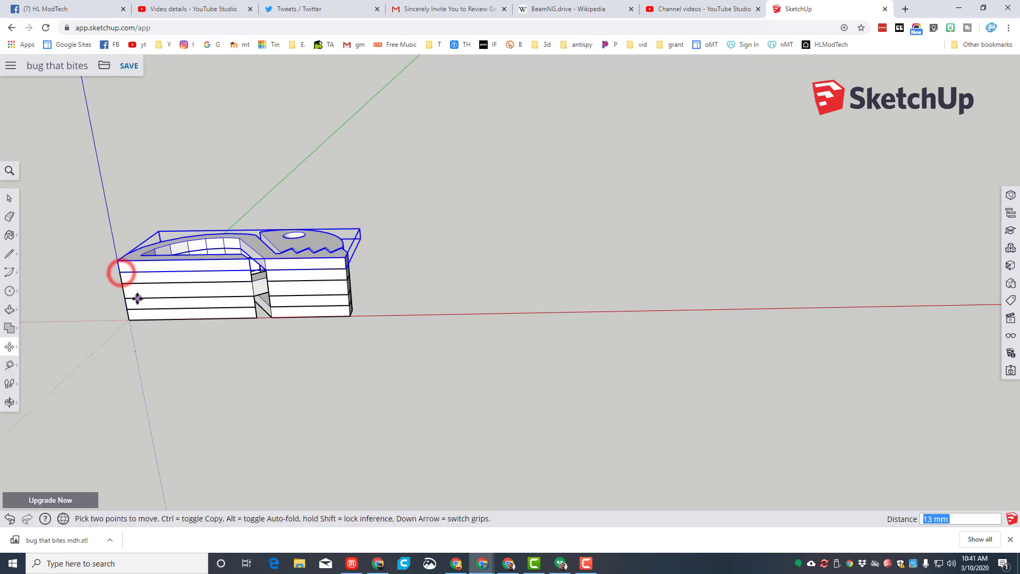
pyautogui.moveTo(59, 308); pyautogui.dragTo(30, 389, button='middle')
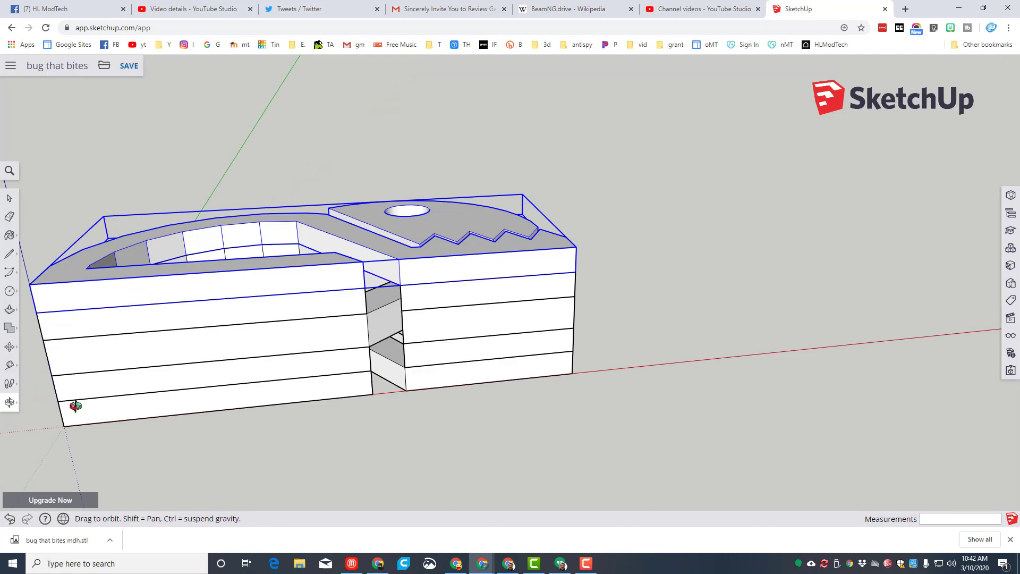
pyautogui.moveTo(325, 424); pyautogui.dragTo(389, 409, button='middle')
pyautogui.moveTo(390, 346); pyautogui.dragTo(359, 496, button='middle')
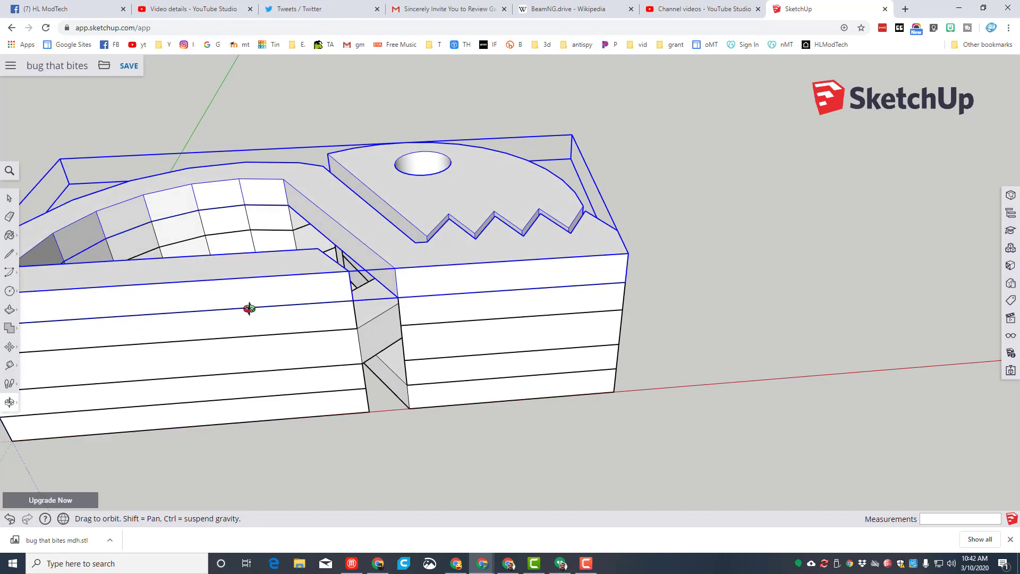
pyautogui.moveTo(704, 290); pyautogui.dragTo(250, 319)
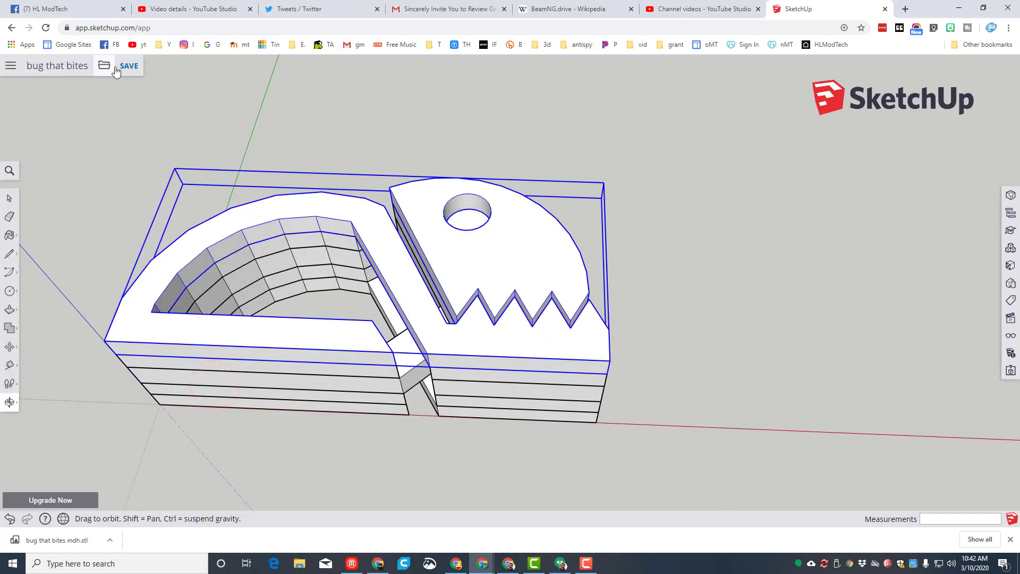
# Save the model, download it as bug that bites2.stl, then list the export formats again.
pyautogui.click(123, 68)
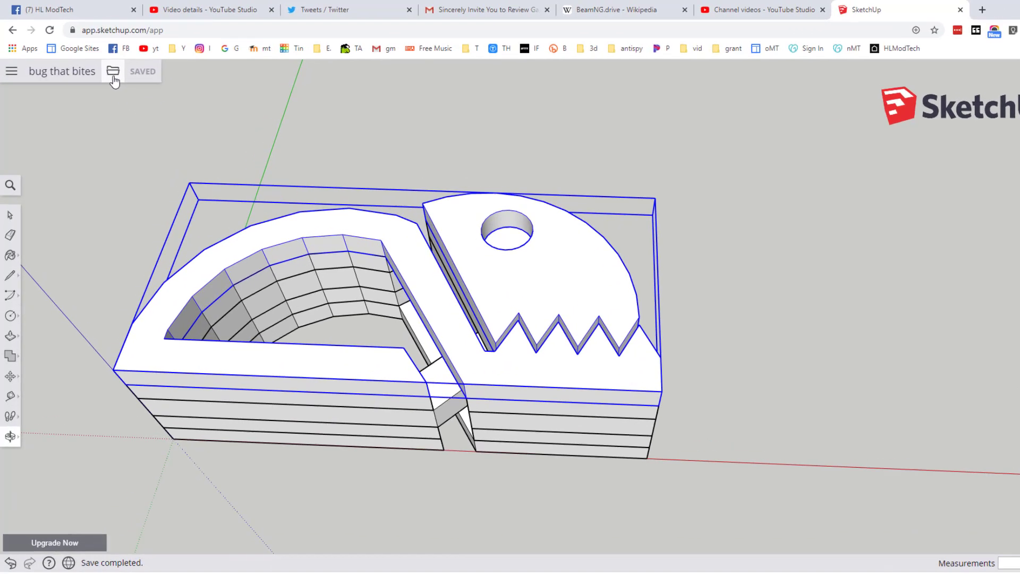
pyautogui.click(113, 73)
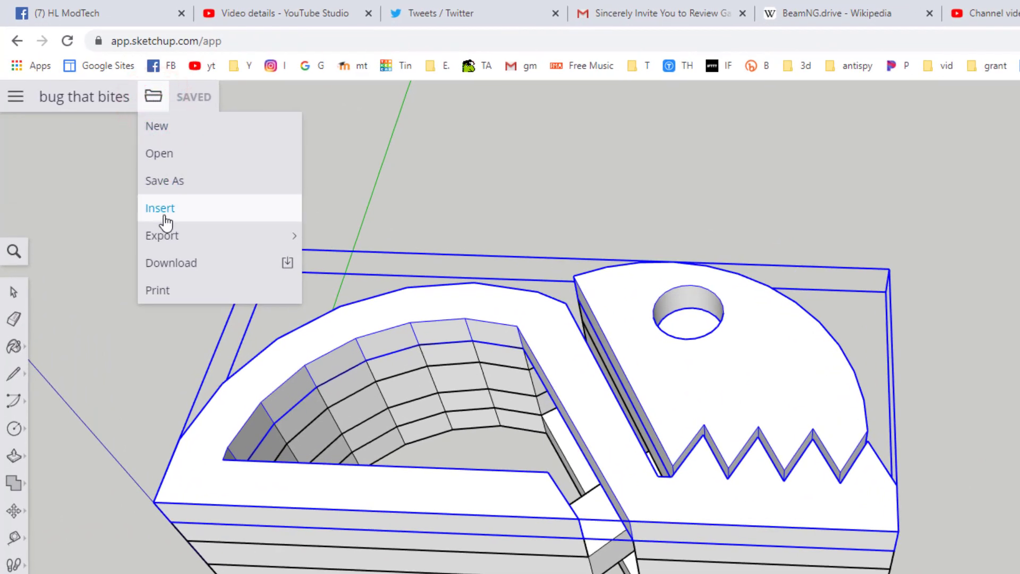
pyautogui.moveTo(119, 178)
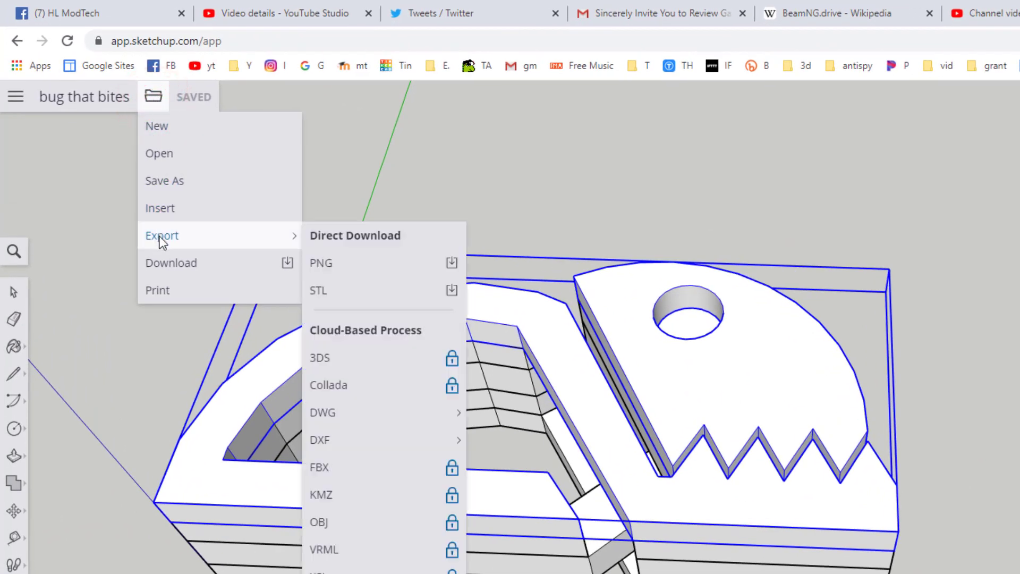
pyautogui.click(371, 292)
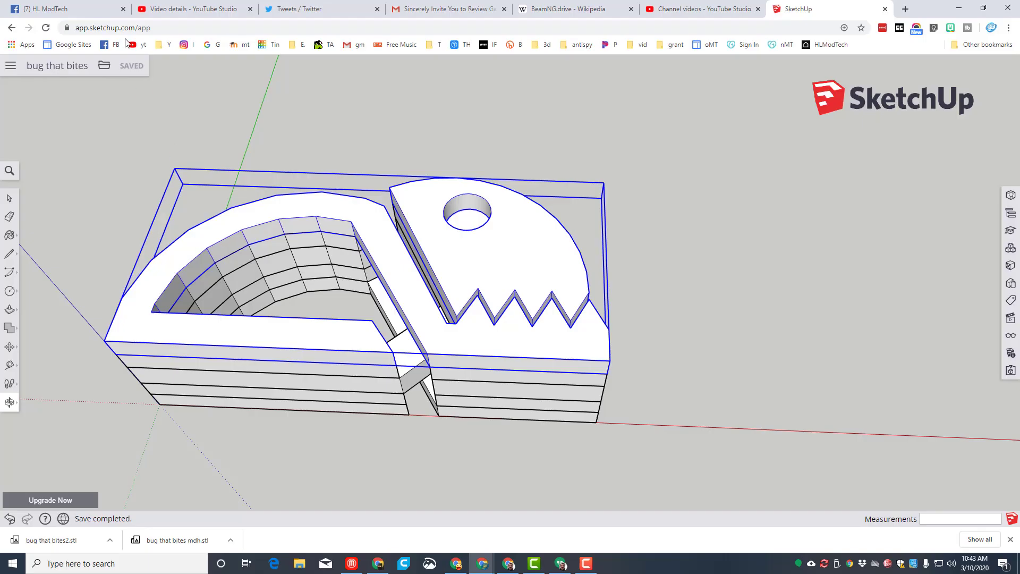
pyautogui.click(105, 76)
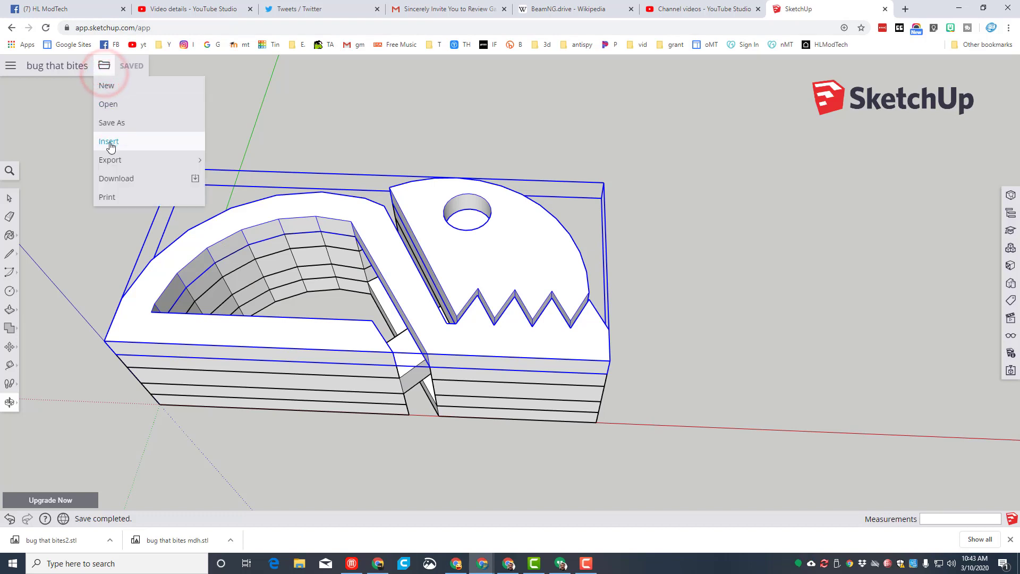
pyautogui.moveTo(127, 161)
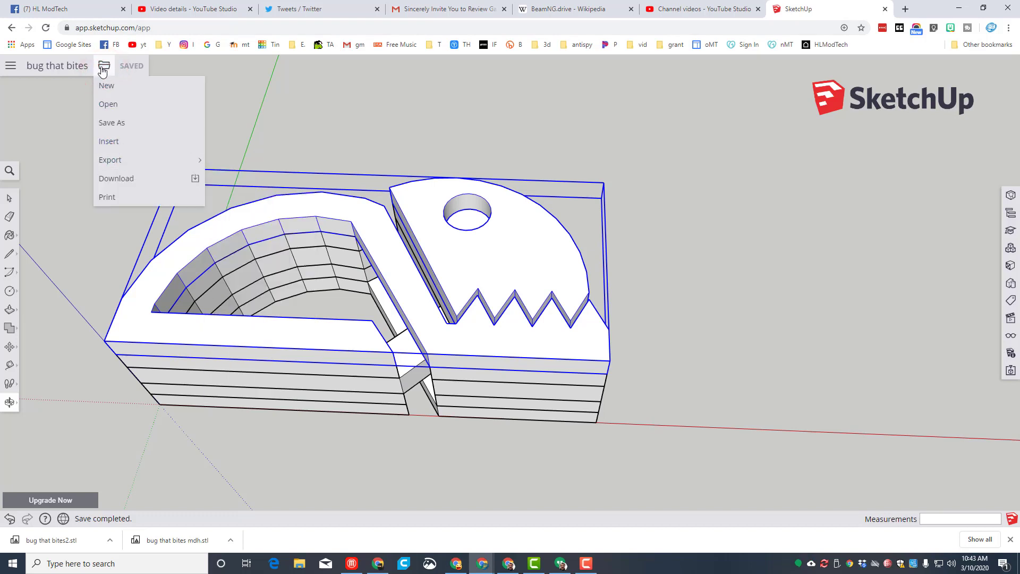
# Export as STL to the stl folder, appending 'mdh3' to the bug that bites file name.
pyautogui.moveTo(193, 163)
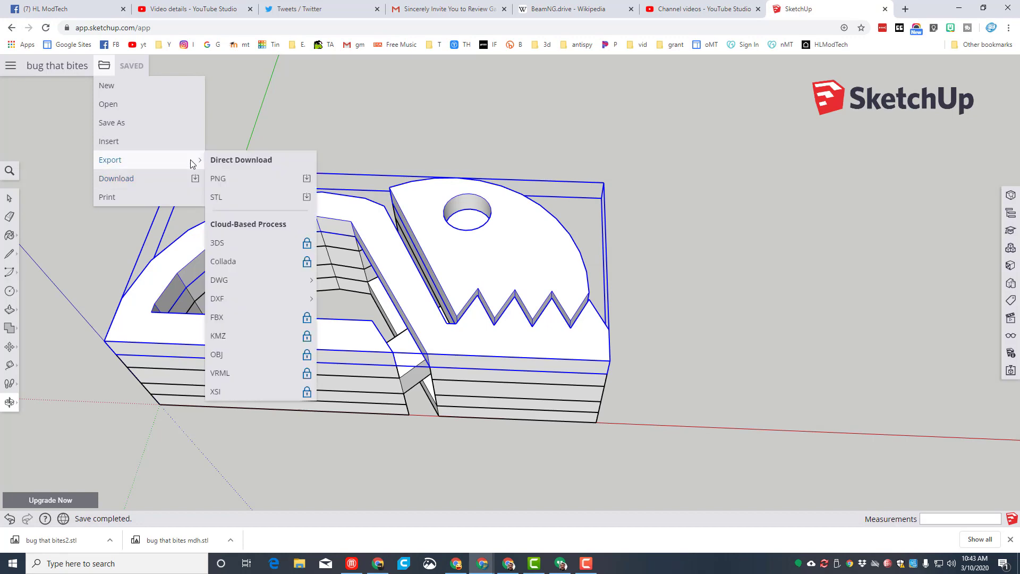
pyautogui.click(232, 198)
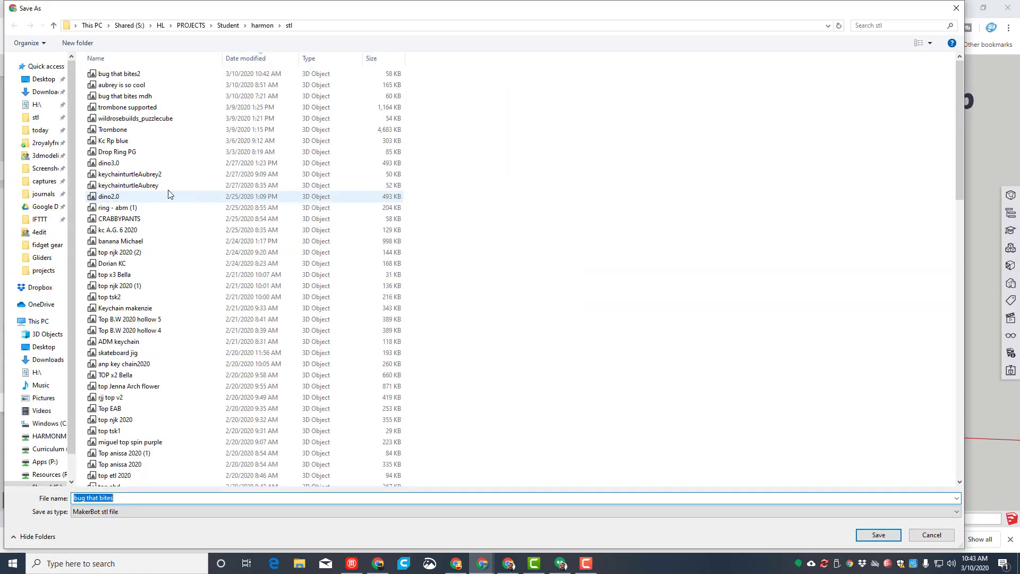
pyautogui.click(33, 118)
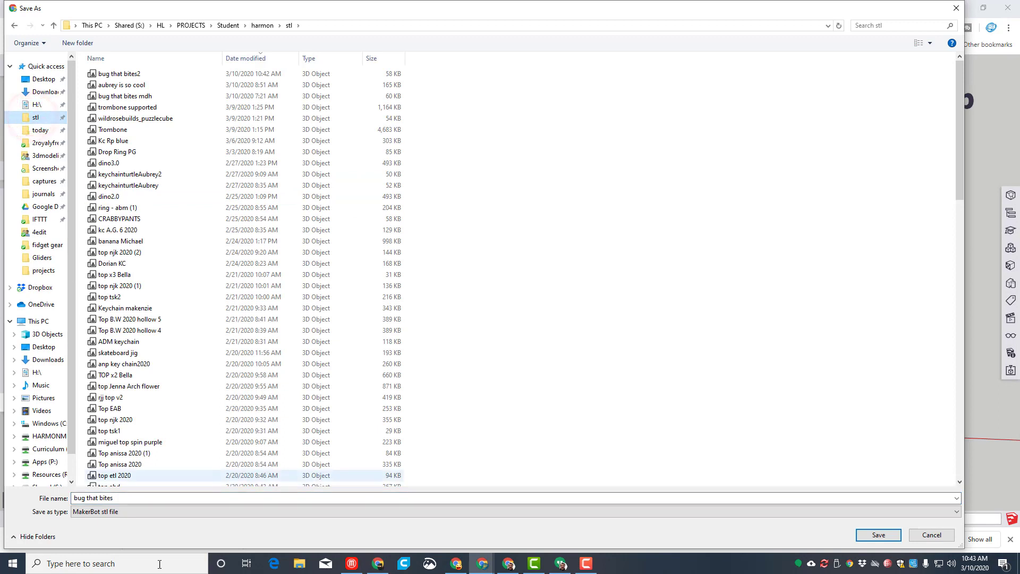
pyautogui.click(122, 498)
pyautogui.click(122, 497)
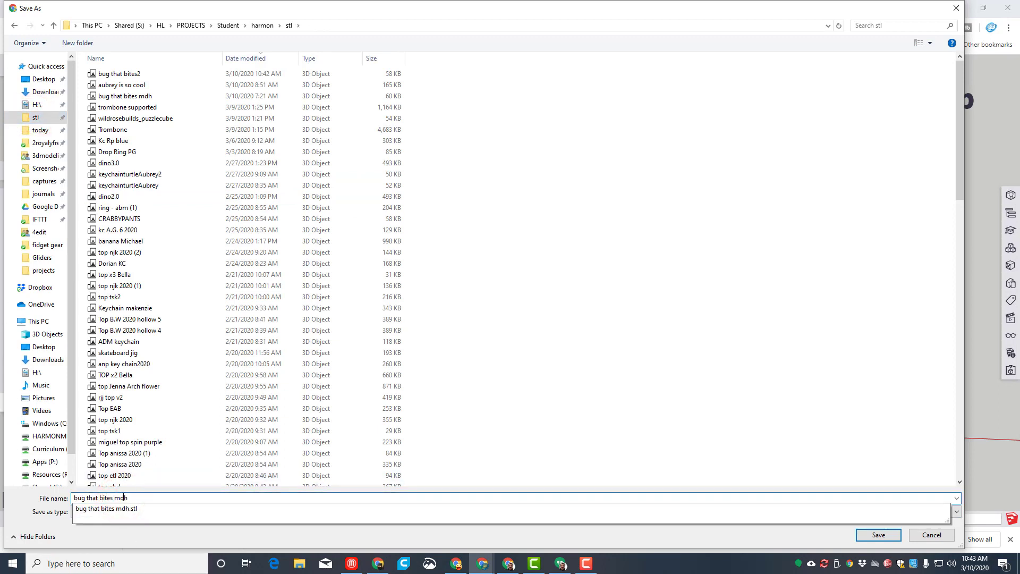
pyautogui.write('mdh3')
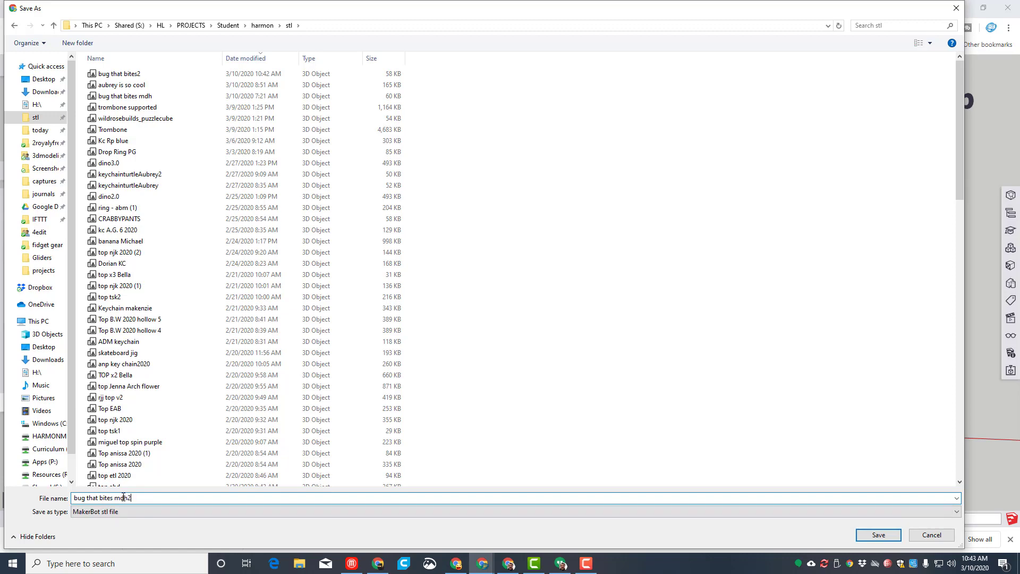